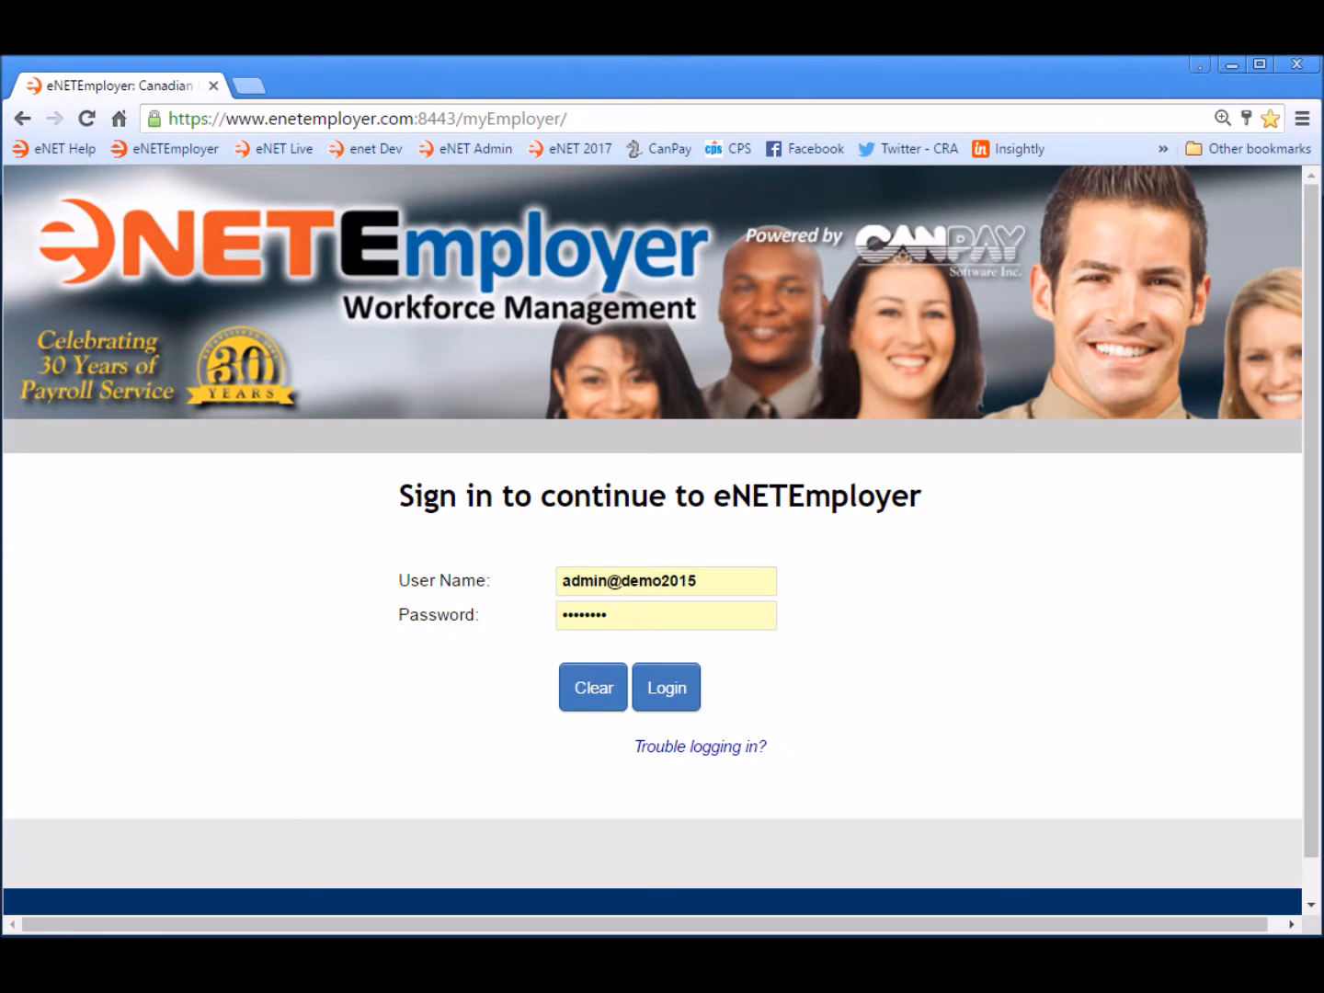
Step: Sign in to the Payroll service with the prefilled credentials and sort the employee list ascending by Template
left_click(667, 688)
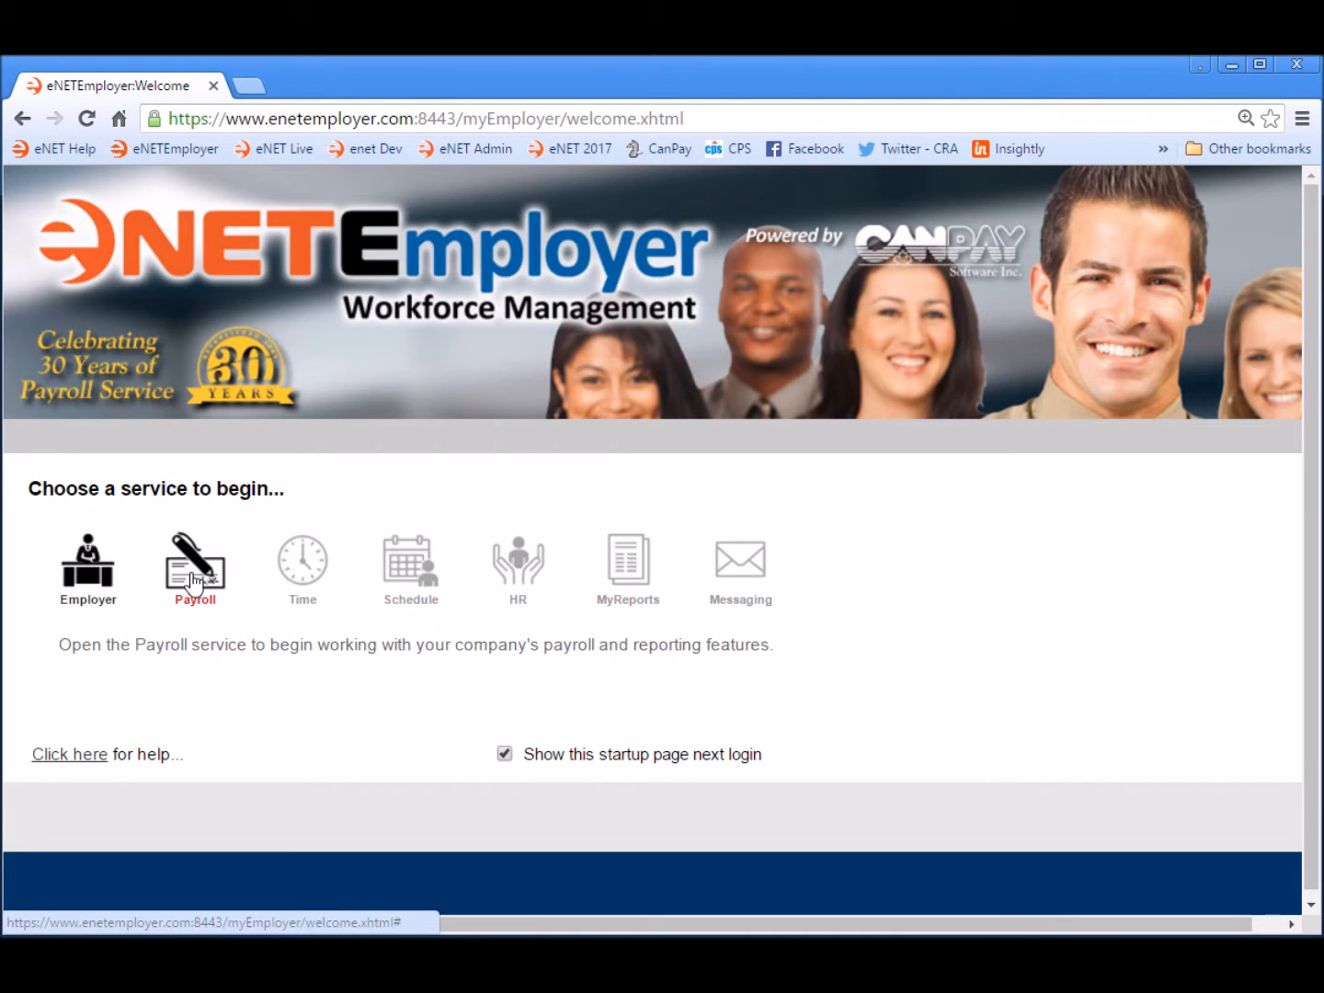
left_click(192, 582)
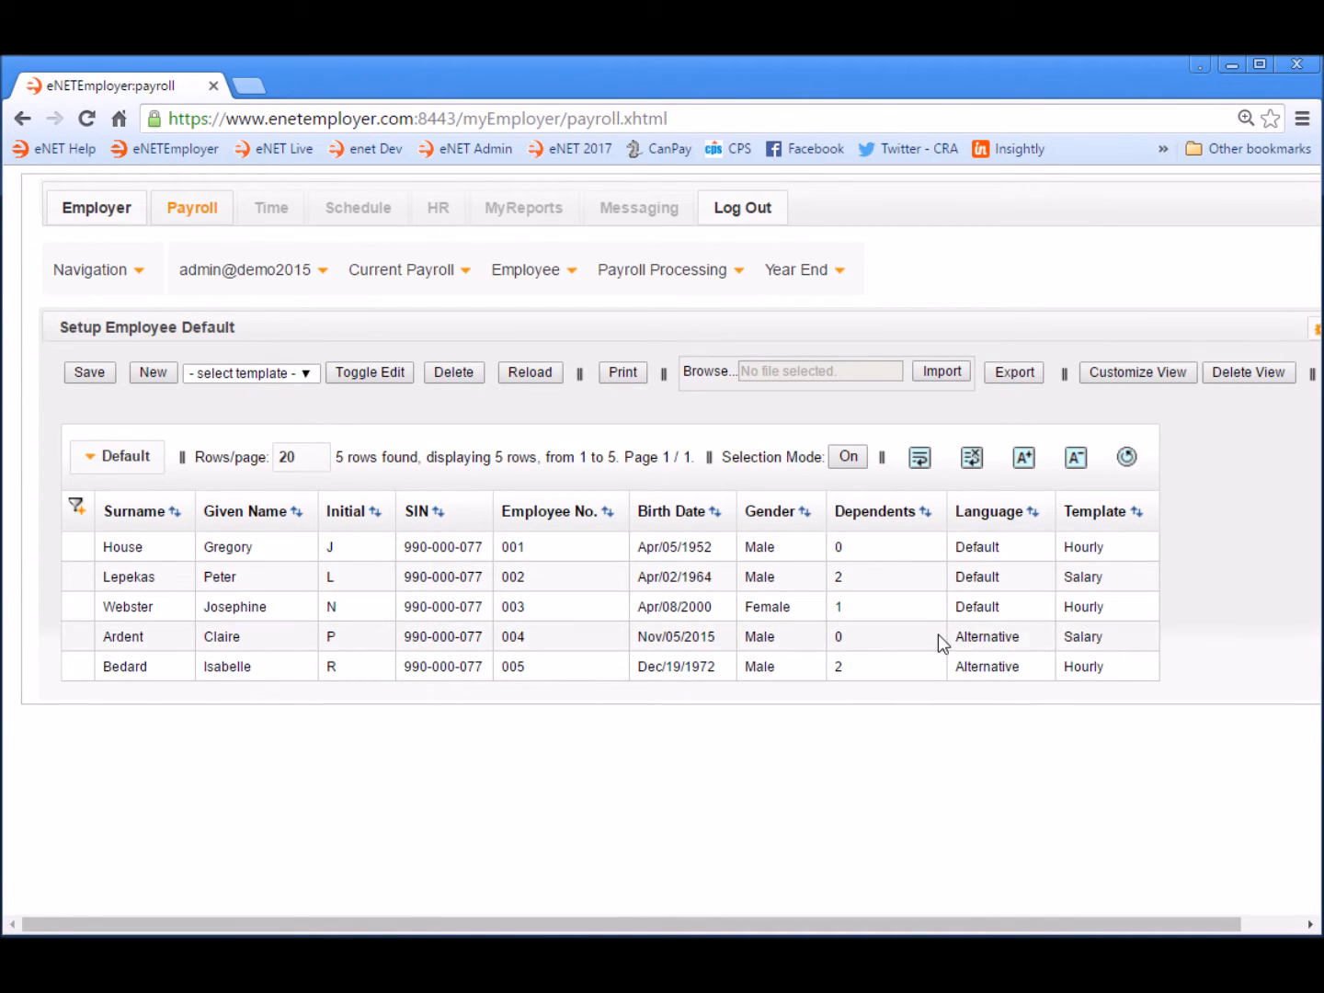
left_click(1091, 515)
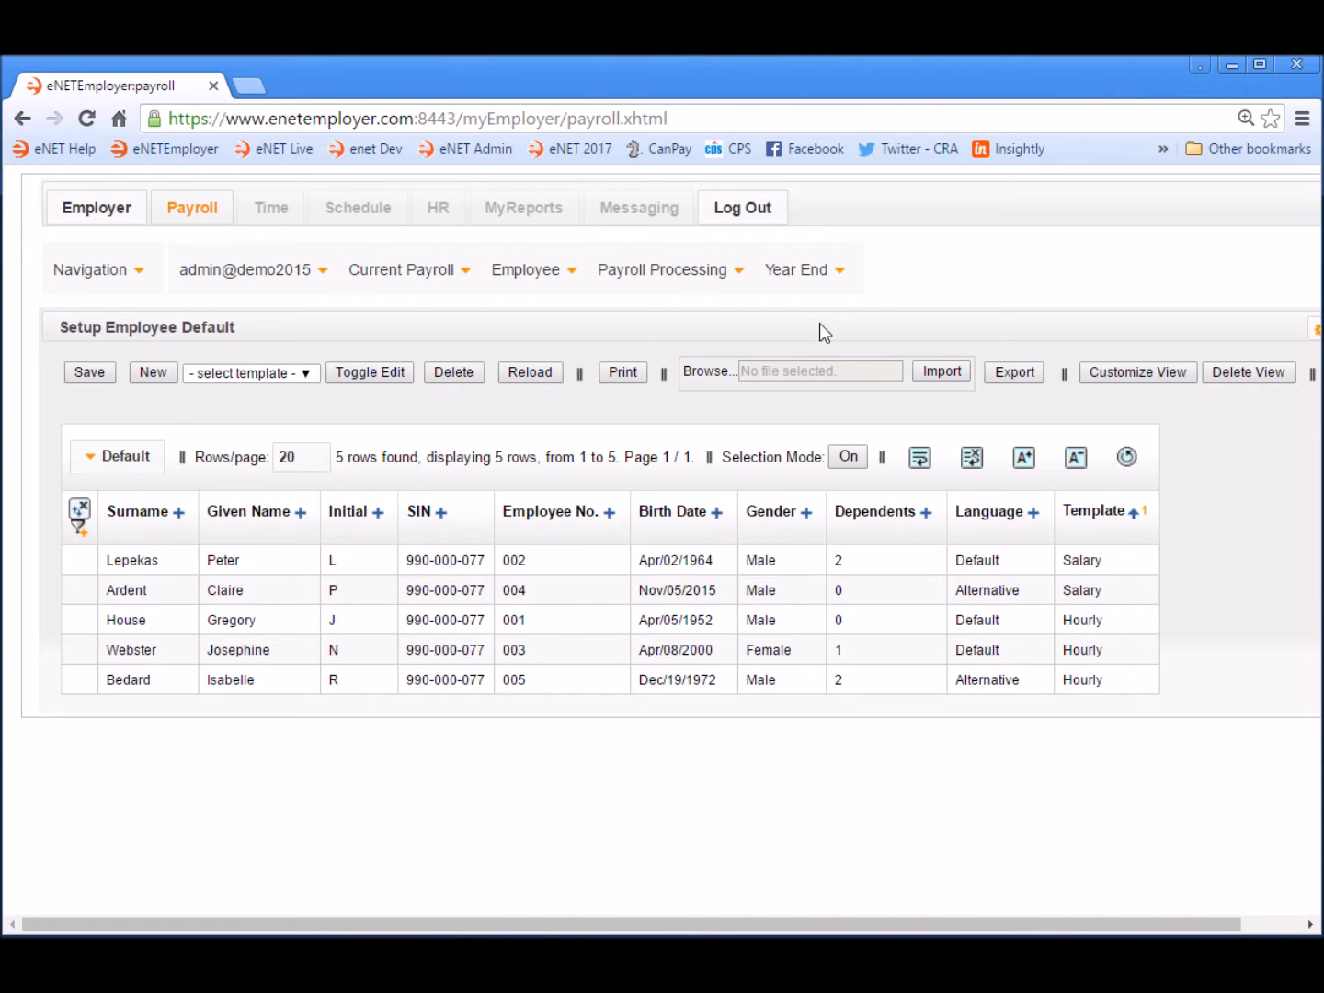
Step: Start a new pay sequence in the payroll Calculations, keeping the pay type Normal
left_click(683, 276)
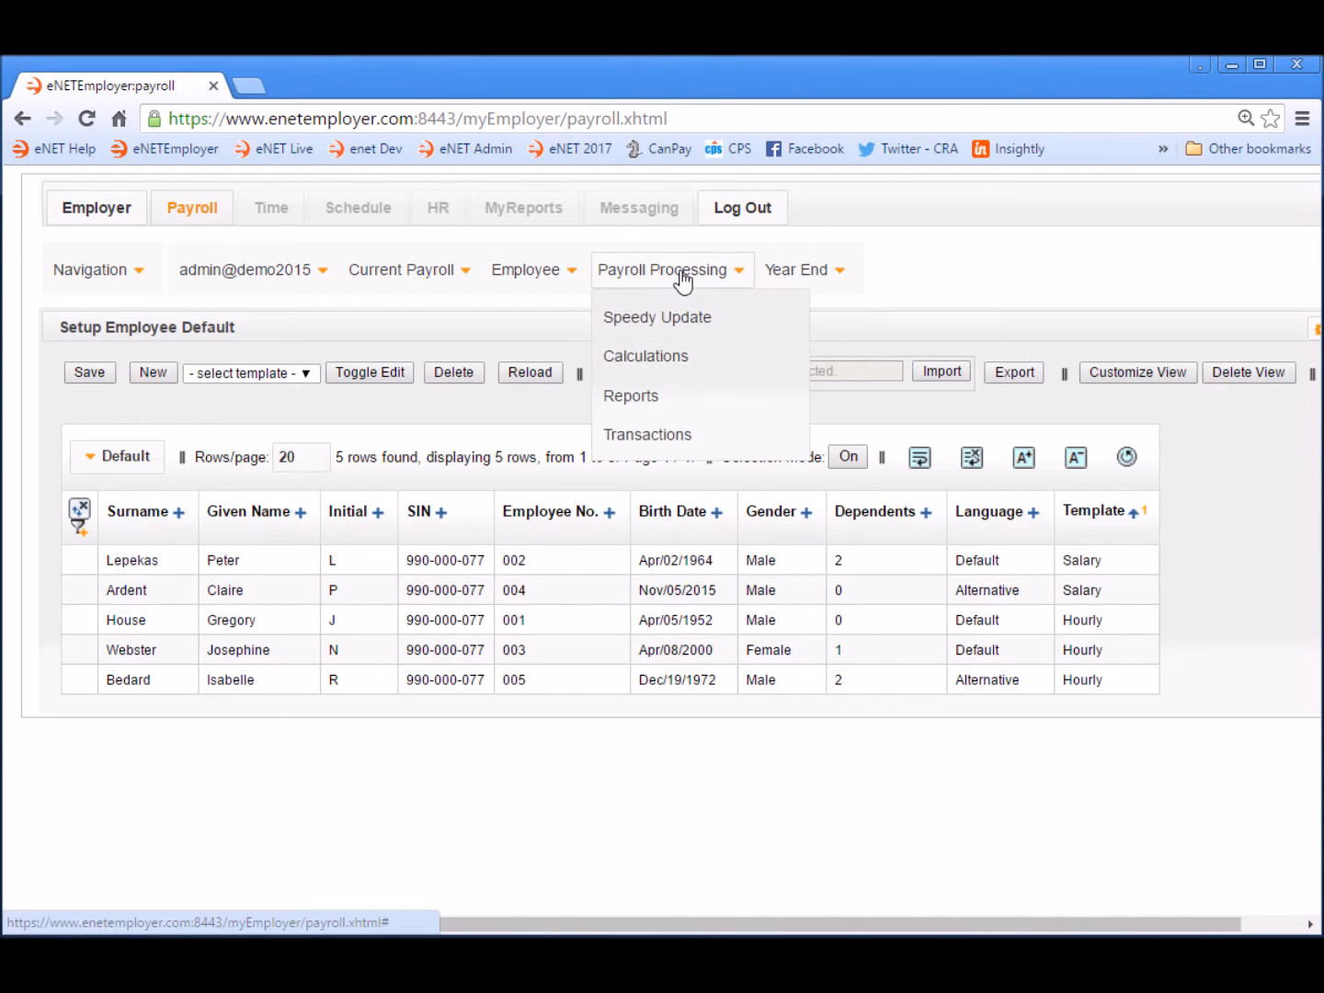
left_click(664, 359)
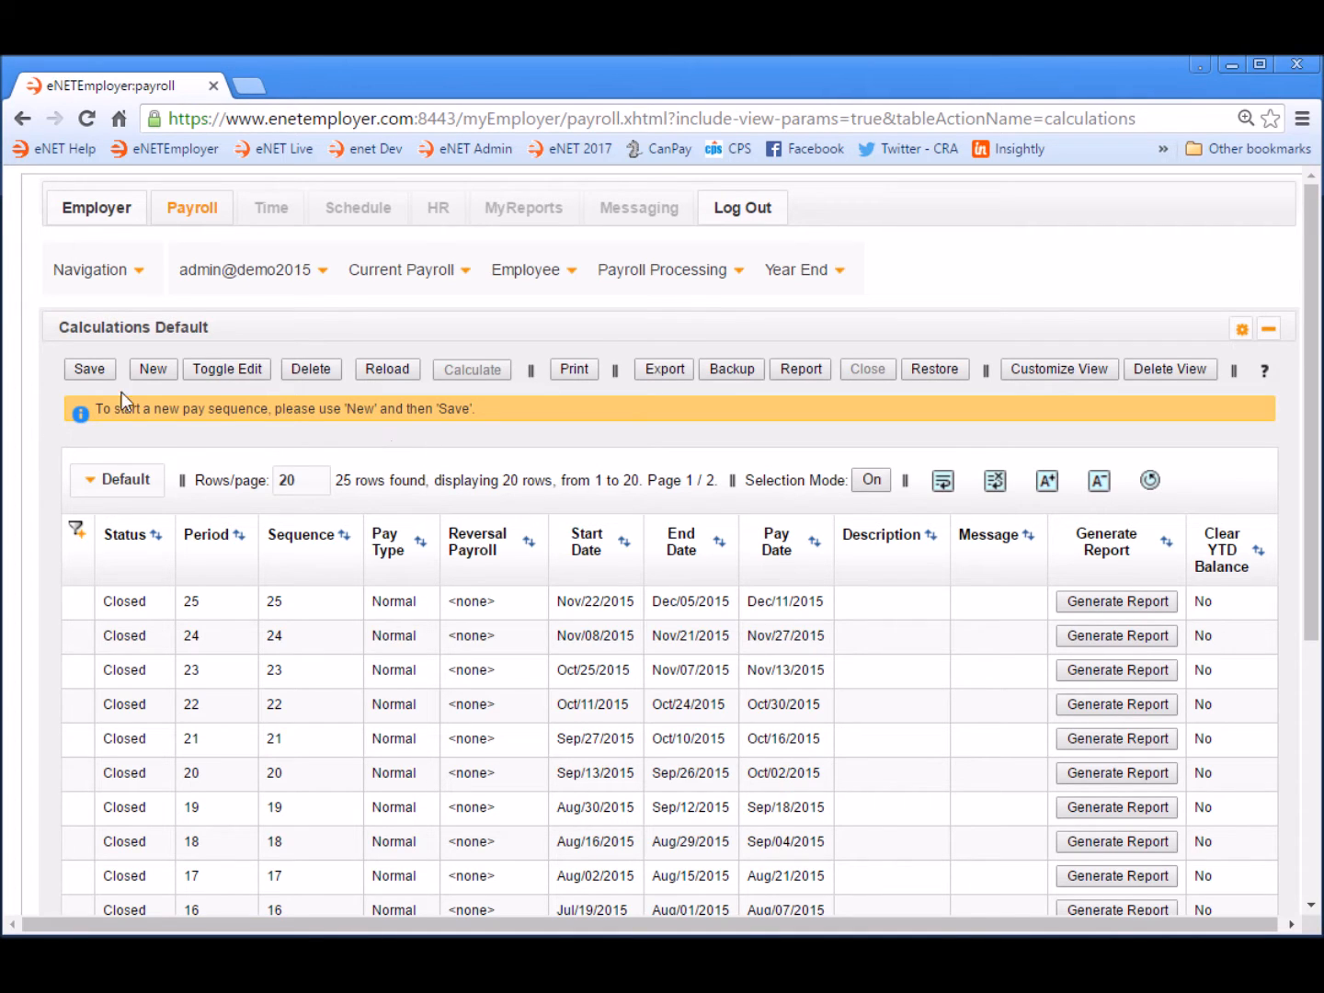
left_click(152, 368)
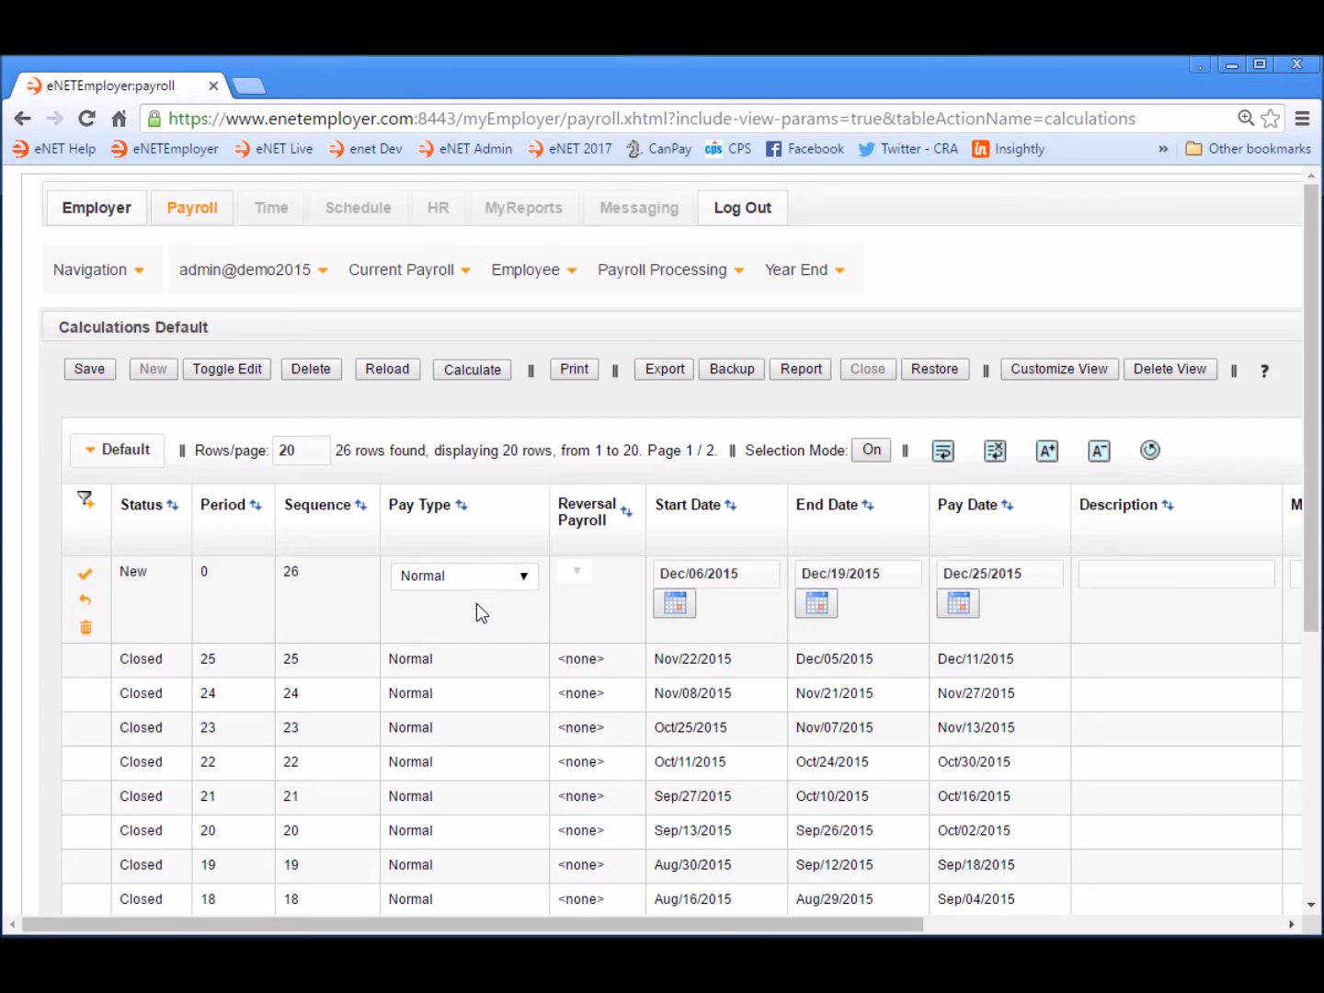
left_click(525, 576)
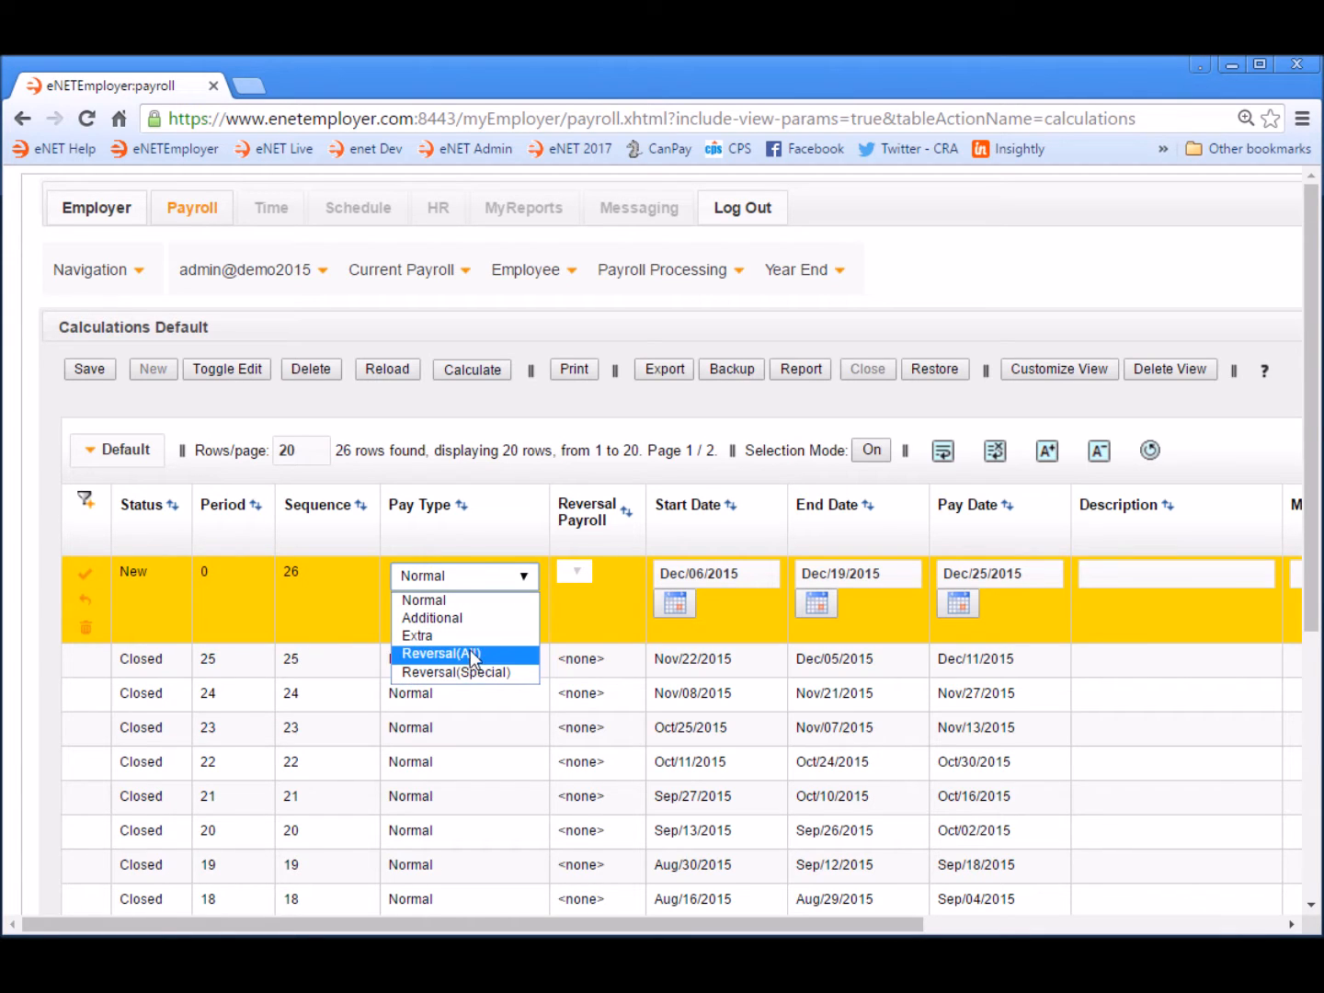
left_click(366, 612)
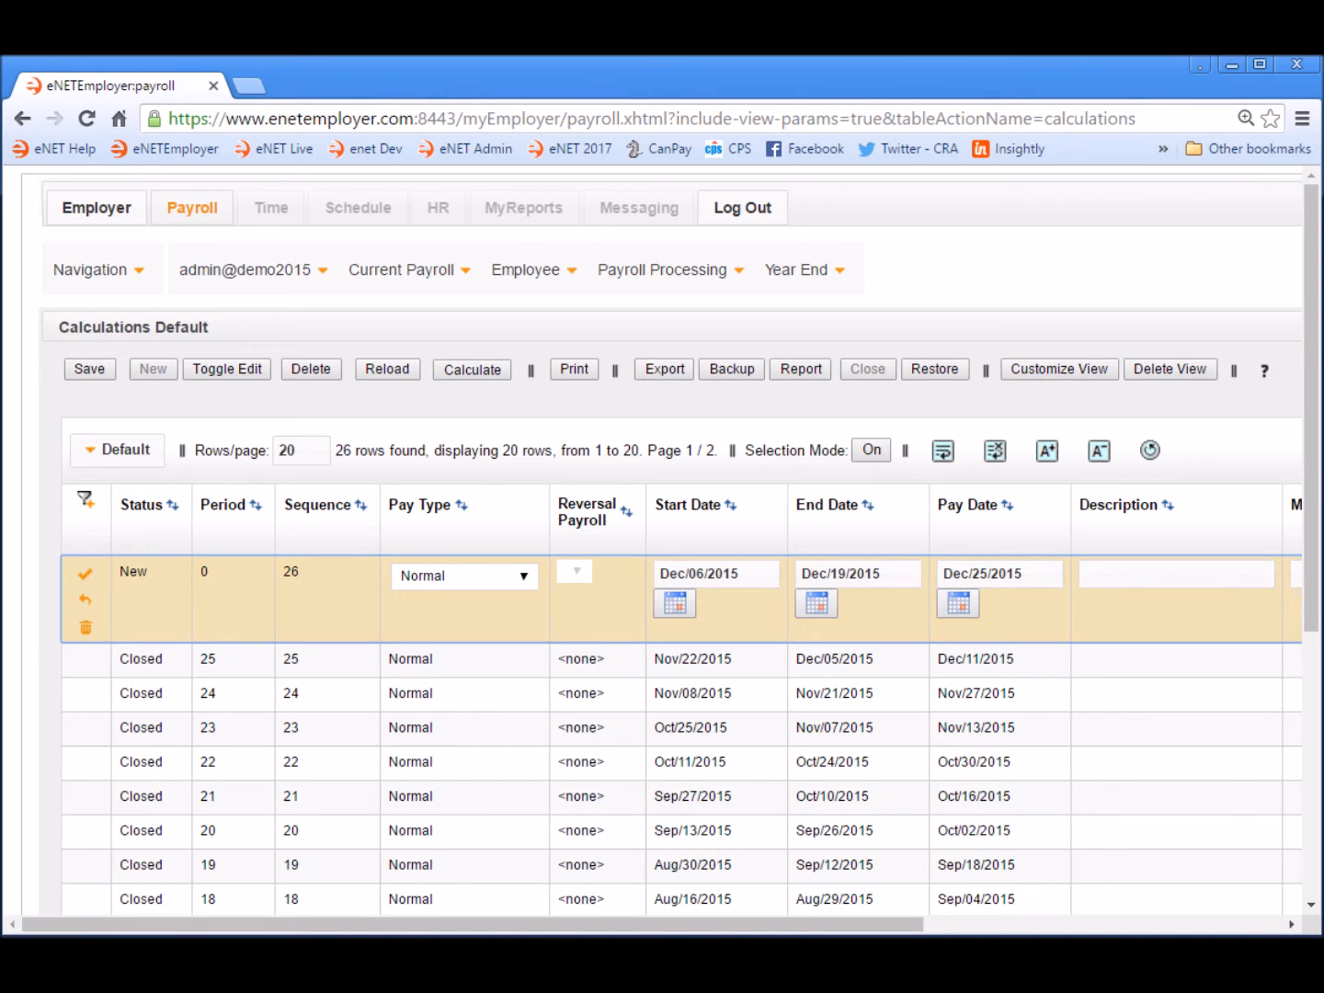
Step: Review the Calculations help page, including its button and column descriptions, and close the help window
left_click(1265, 372)
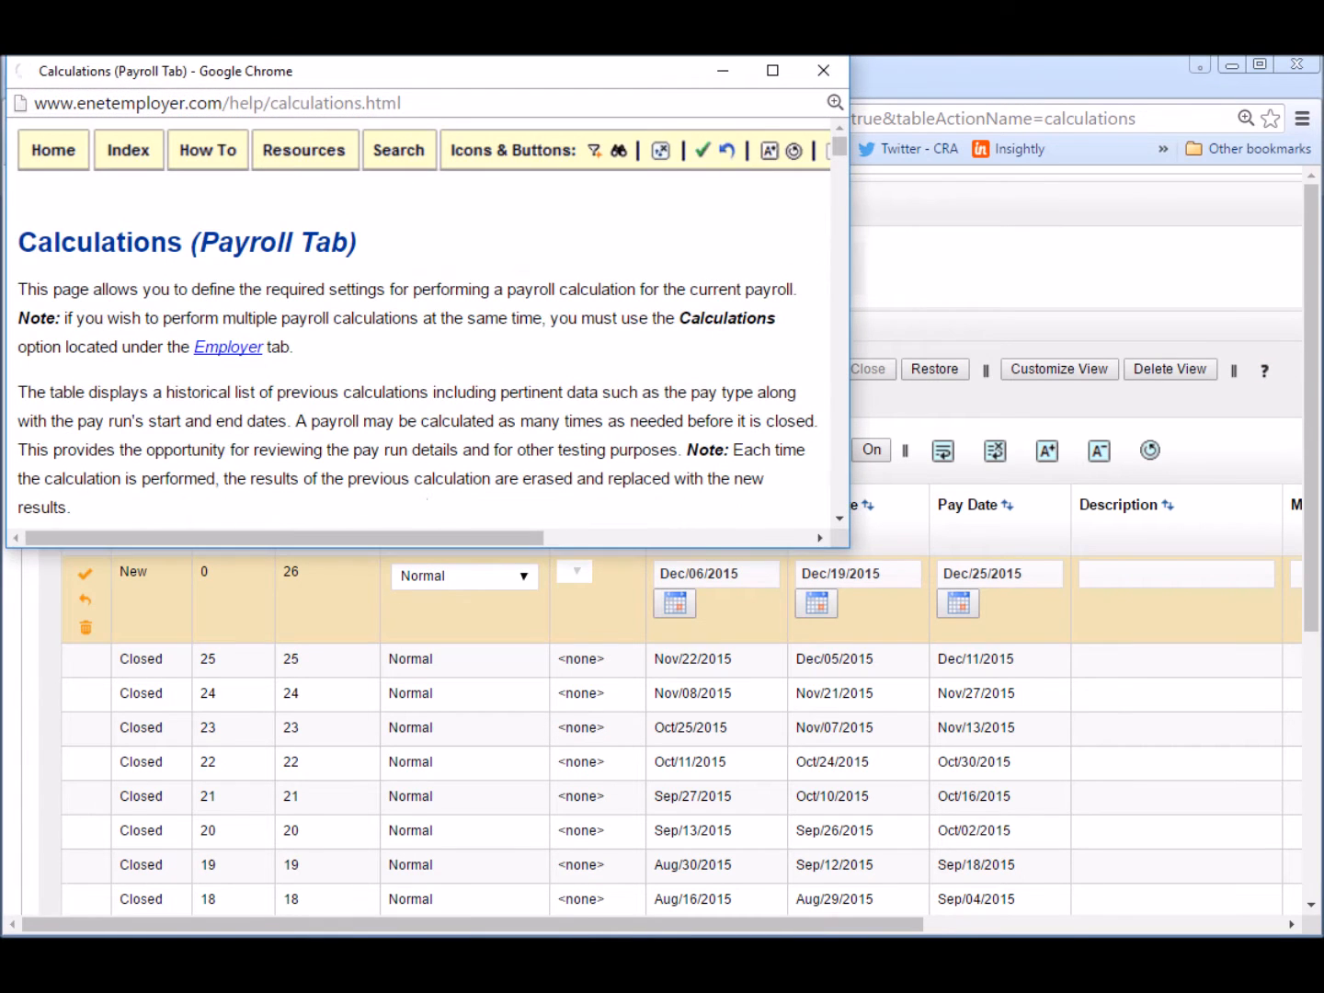
left_click_drag(847, 548, 1188, 864)
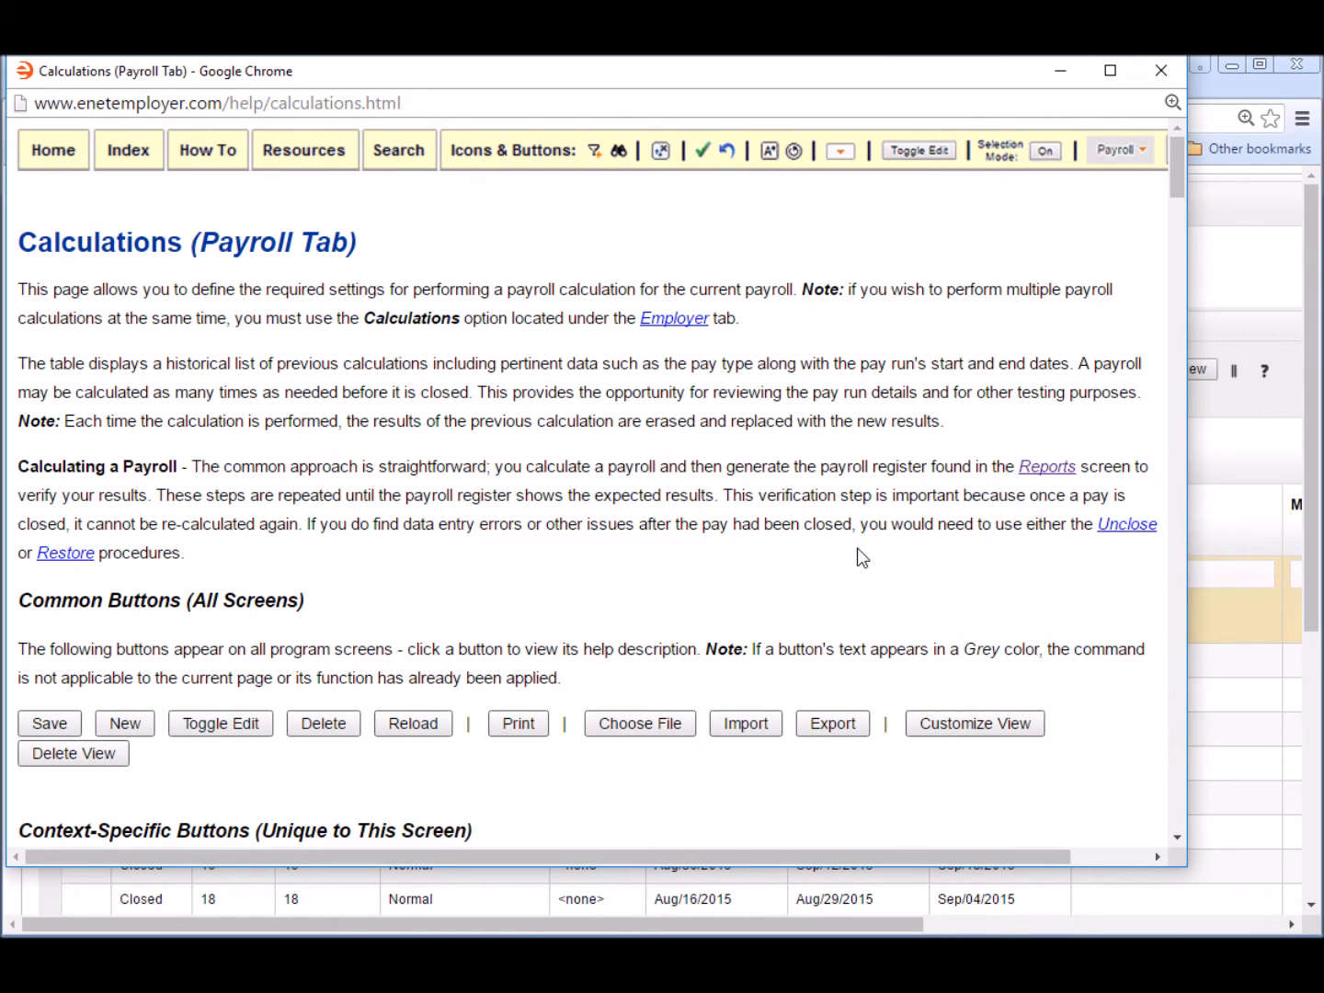
scroll(857, 551, "down", 6)
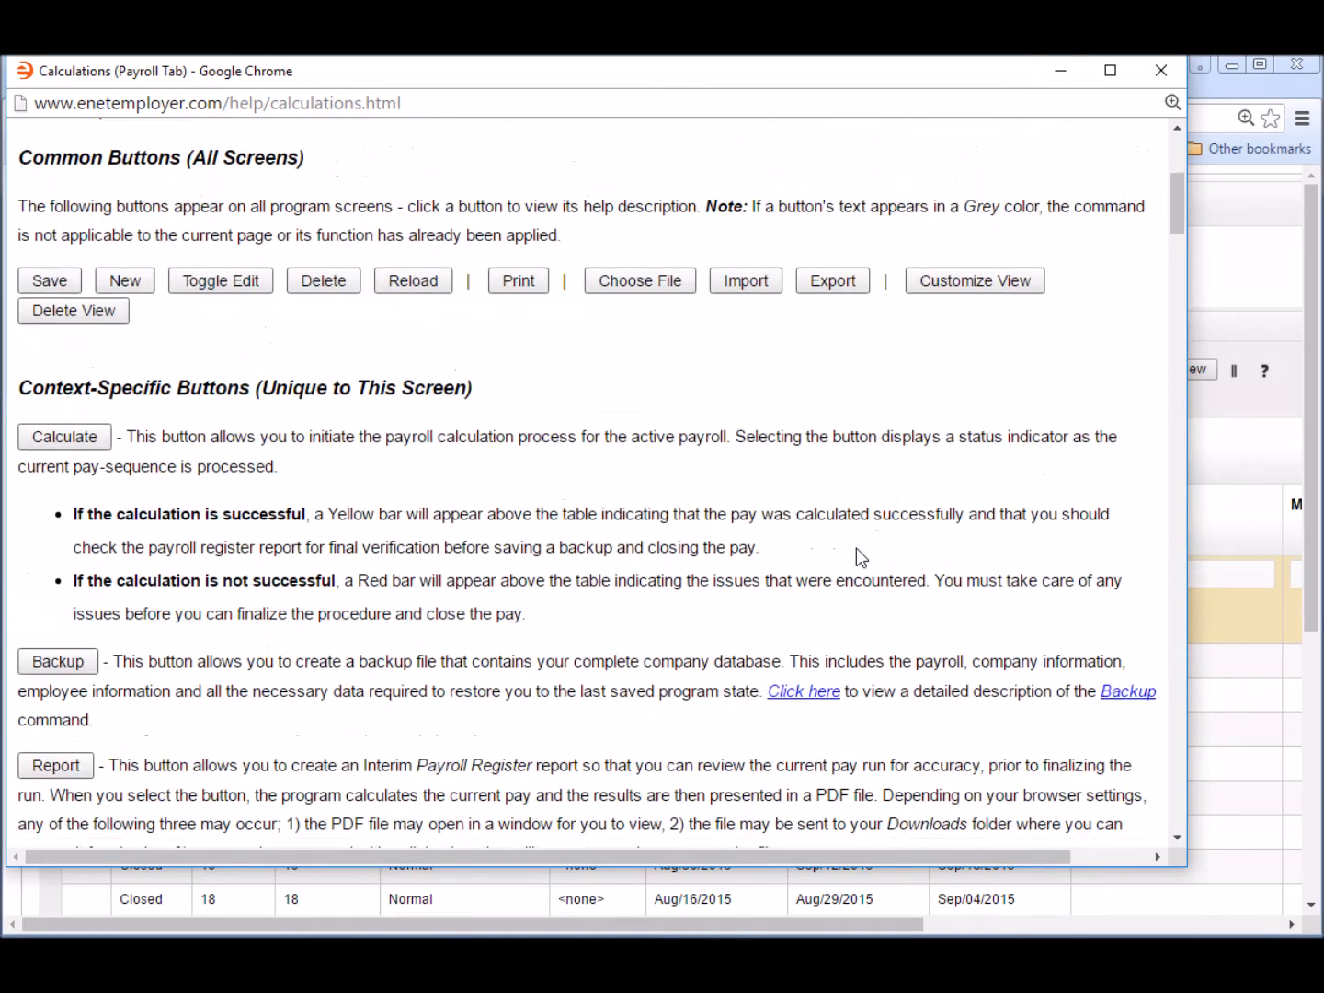
scroll(856, 548, "down", 5)
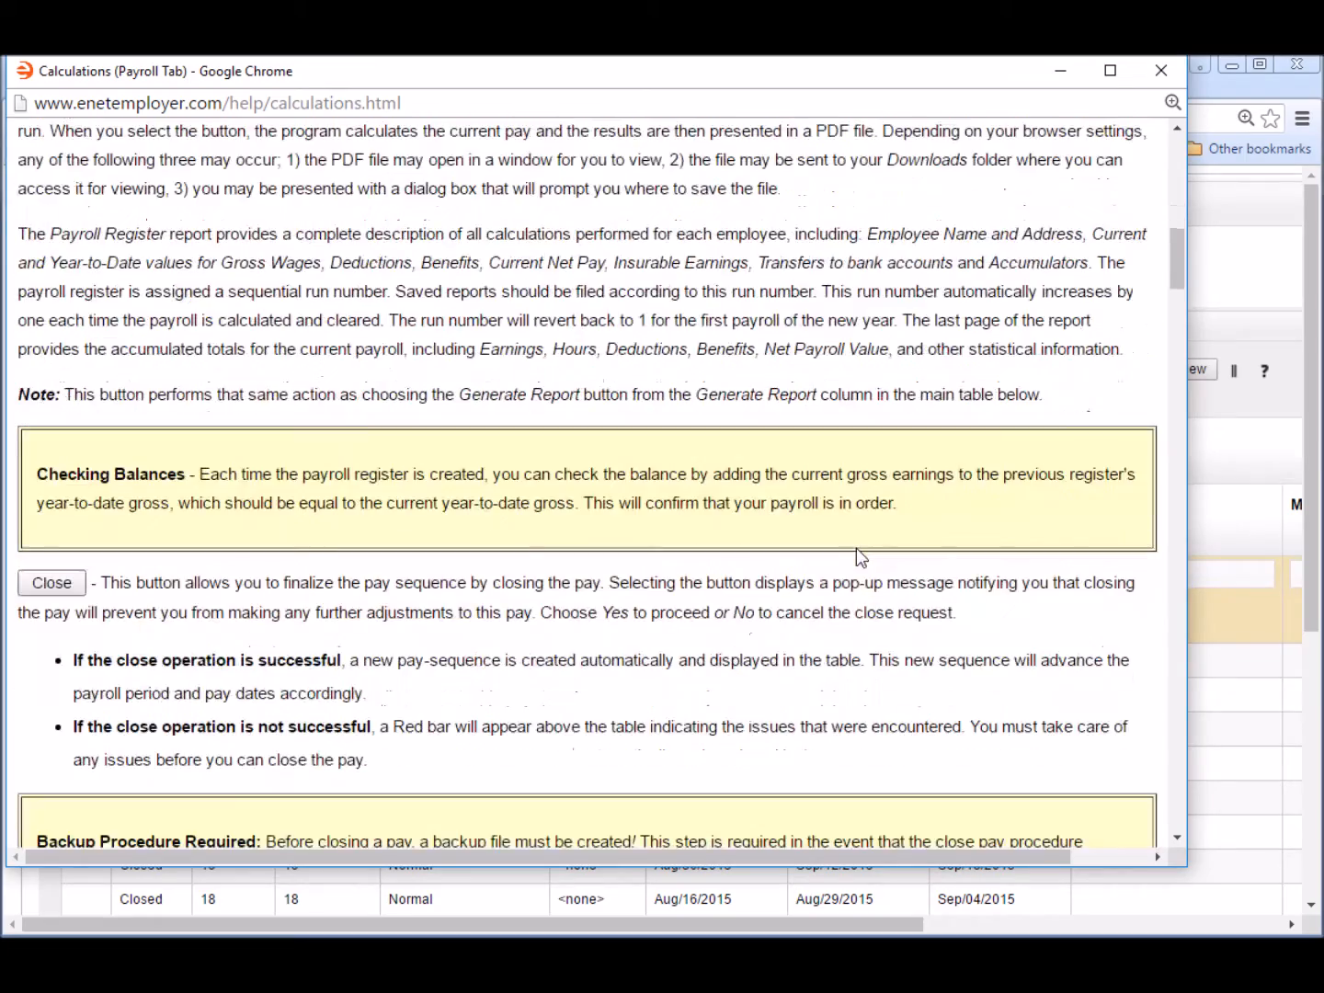
scroll(857, 549, "down", 3)
scroll(856, 548, "down", 5)
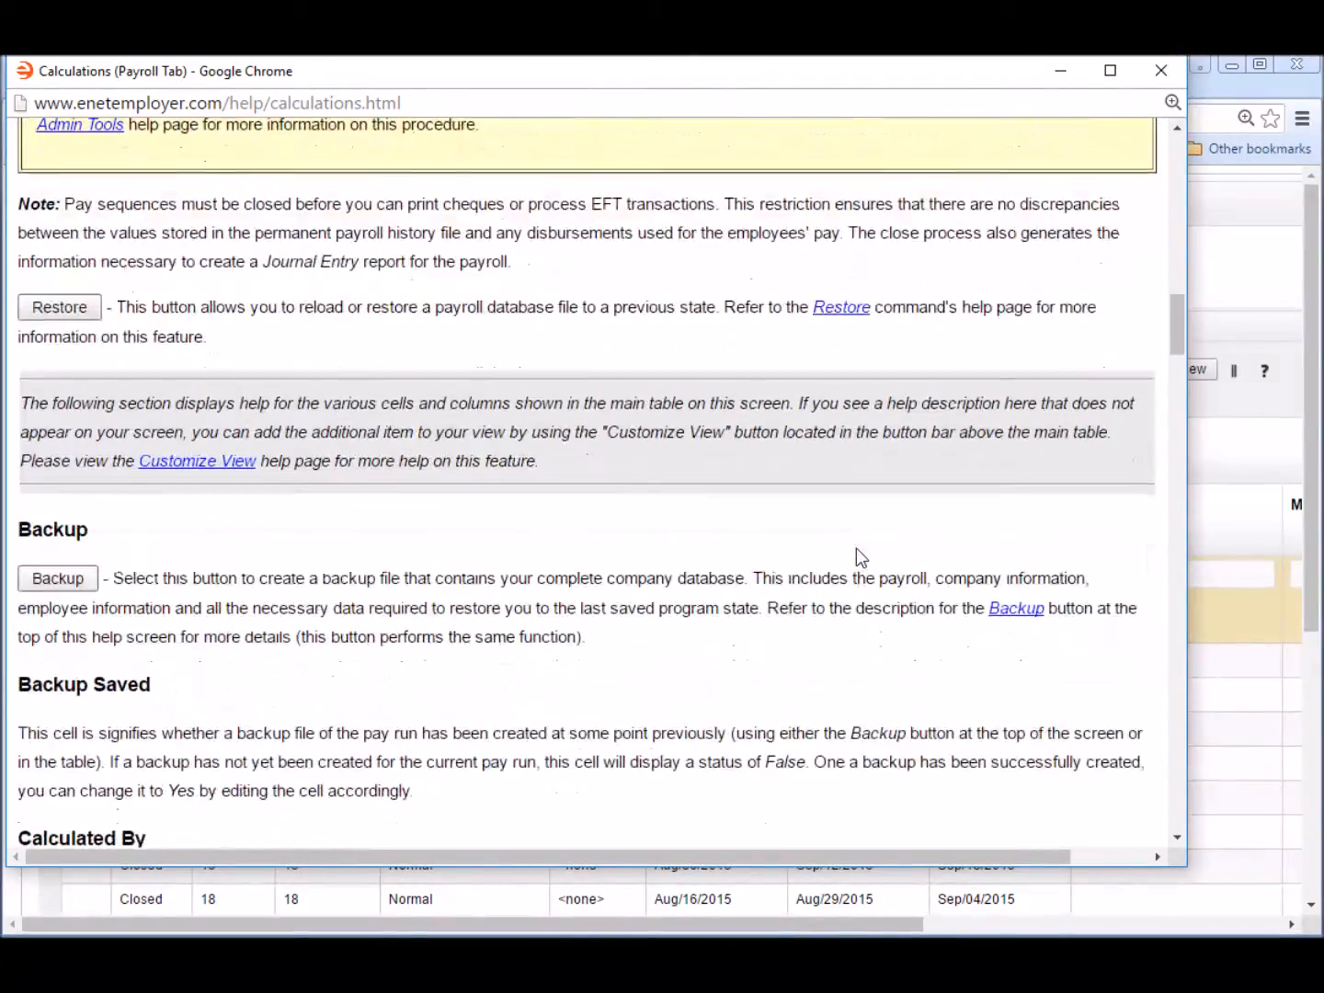
scroll(856, 548, "down", 10)
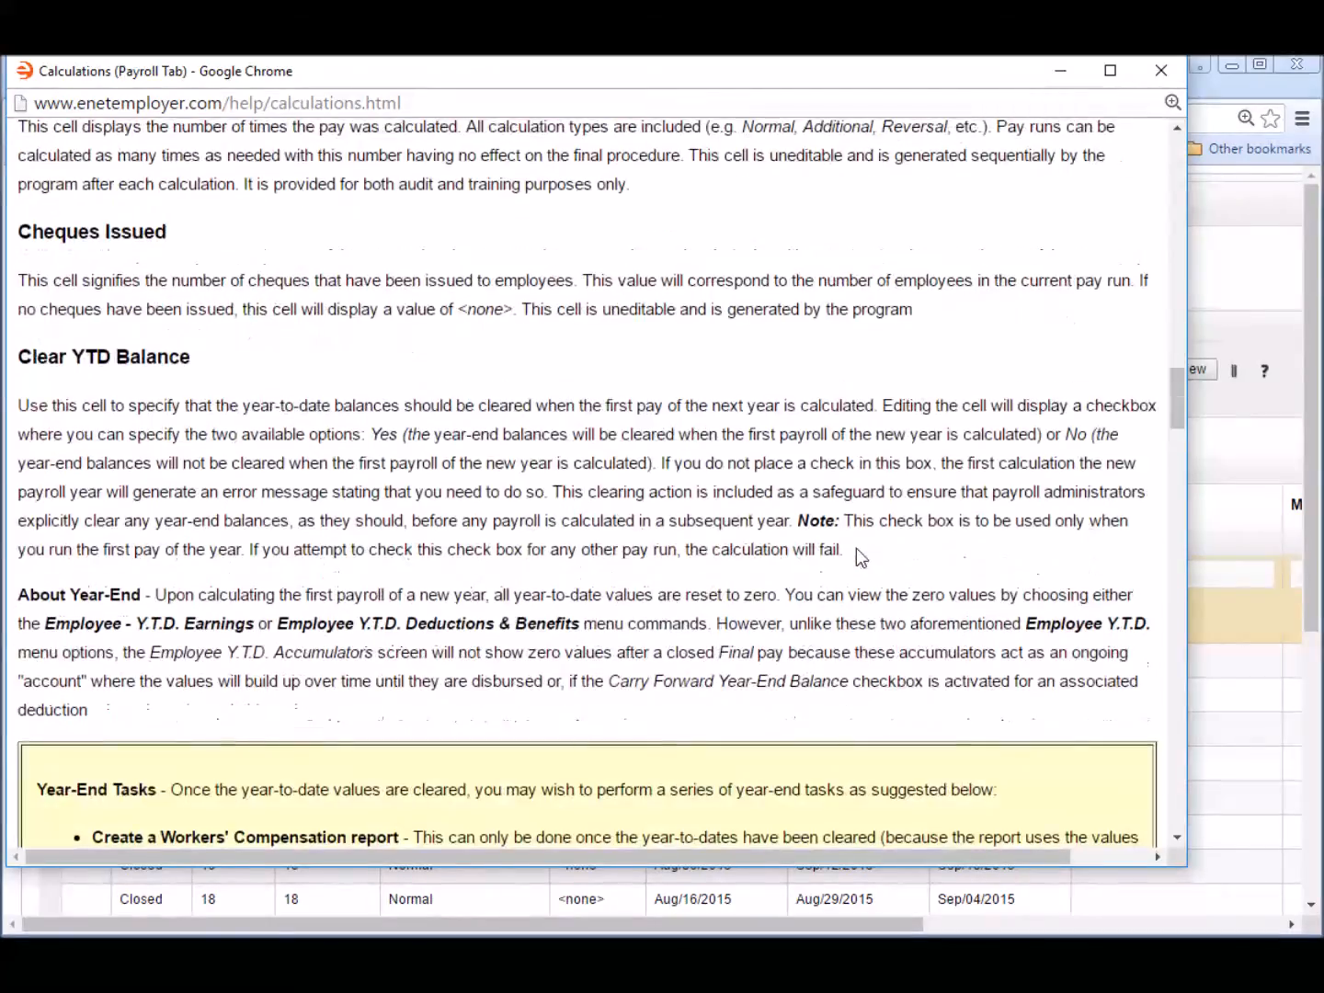
scroll(856, 549, "up", 8)
scroll(857, 548, "up", 20)
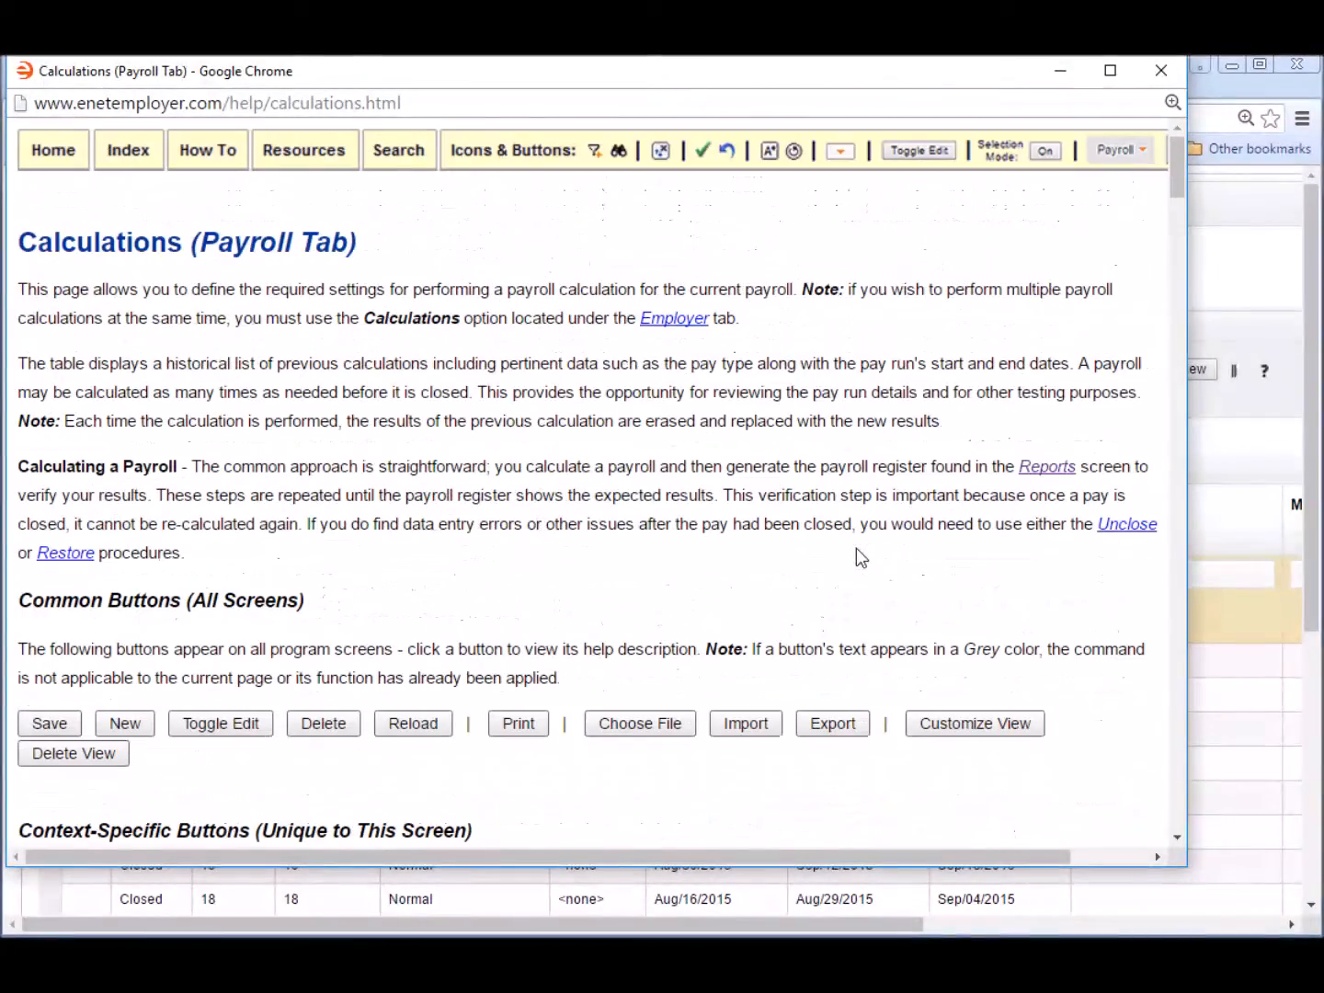
left_click(1160, 73)
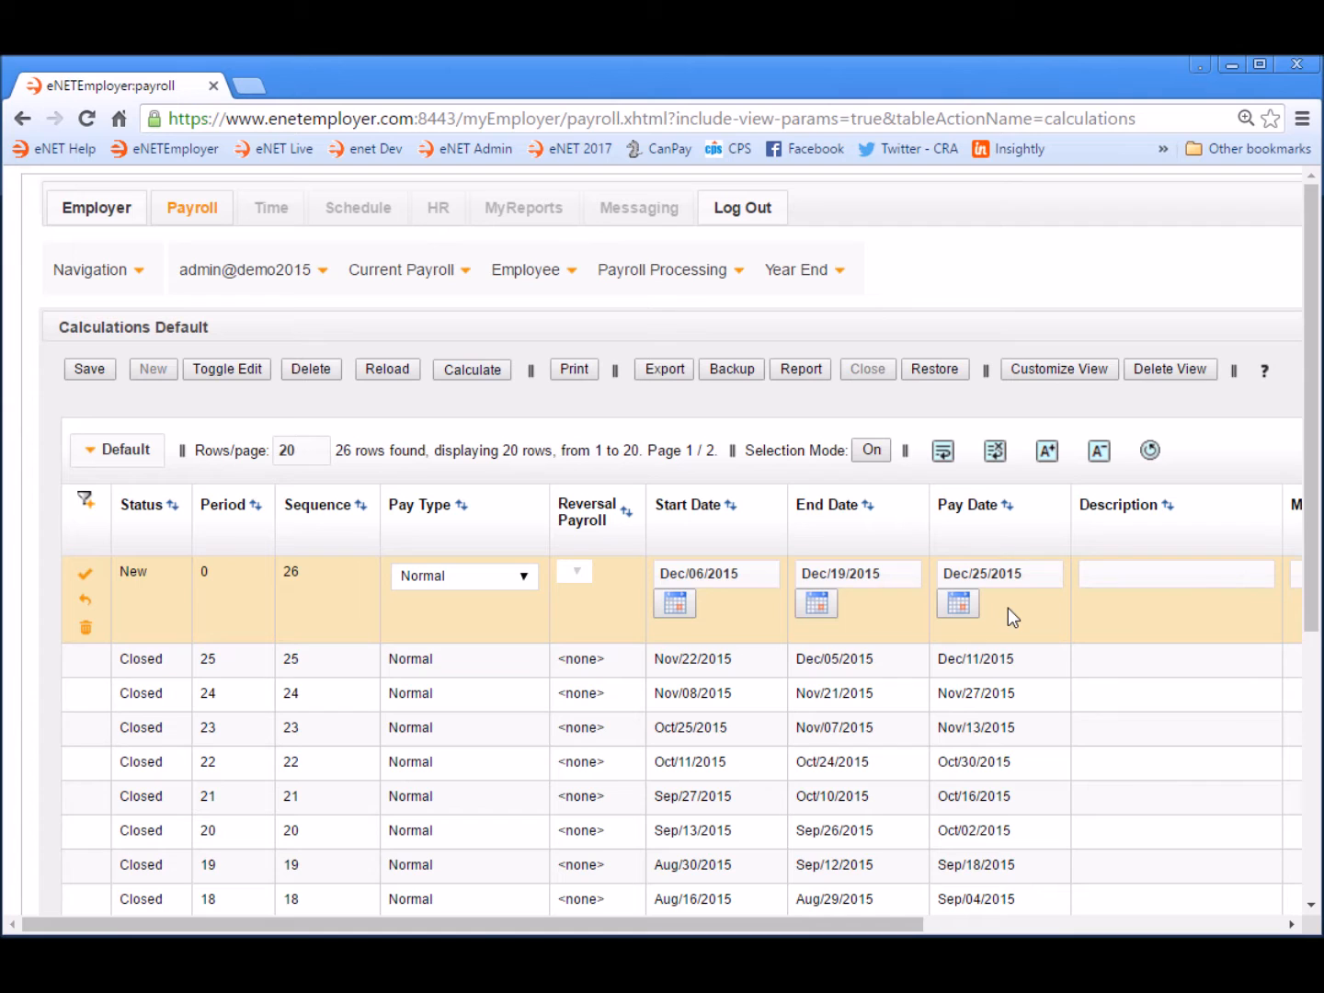
Step: Set the new pay sequence's pay date to Dec/24/2015 and accept the row's edits
left_click(962, 608)
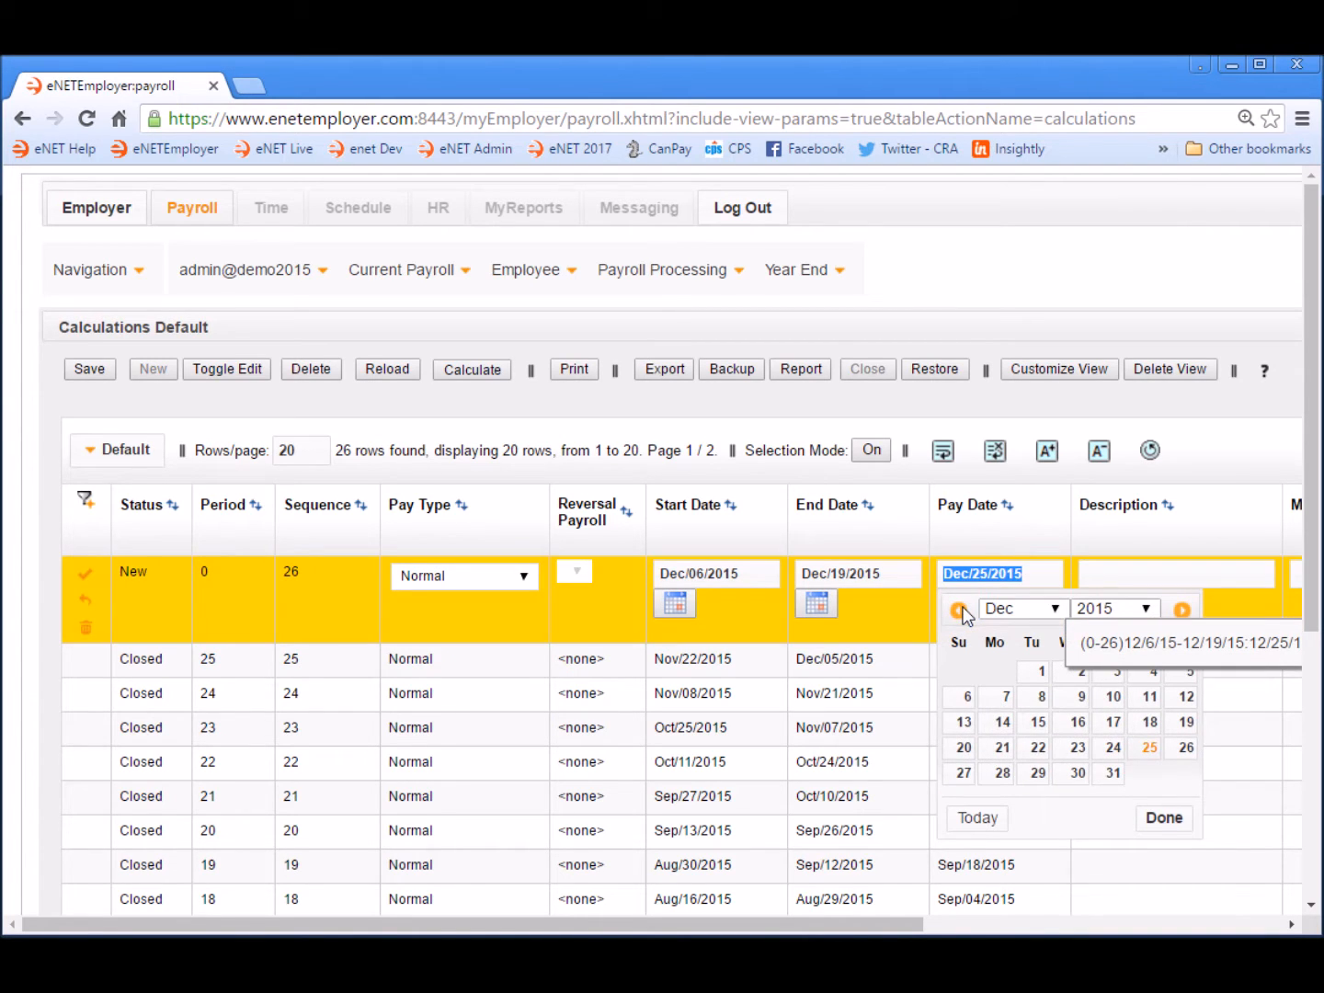
left_click(1113, 749)
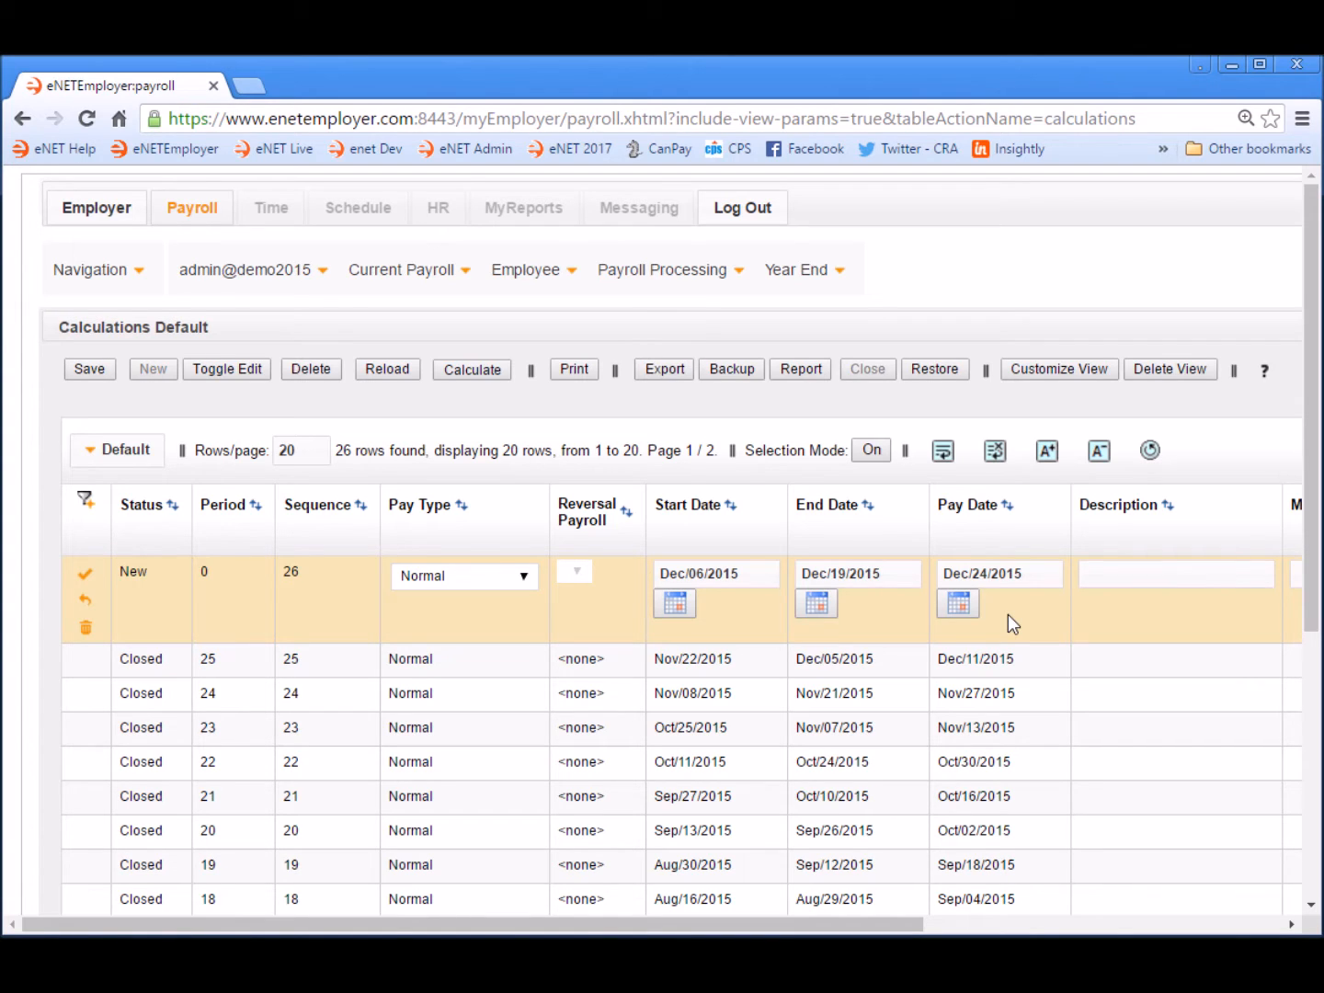
left_click_drag(884, 925, 1245, 925)
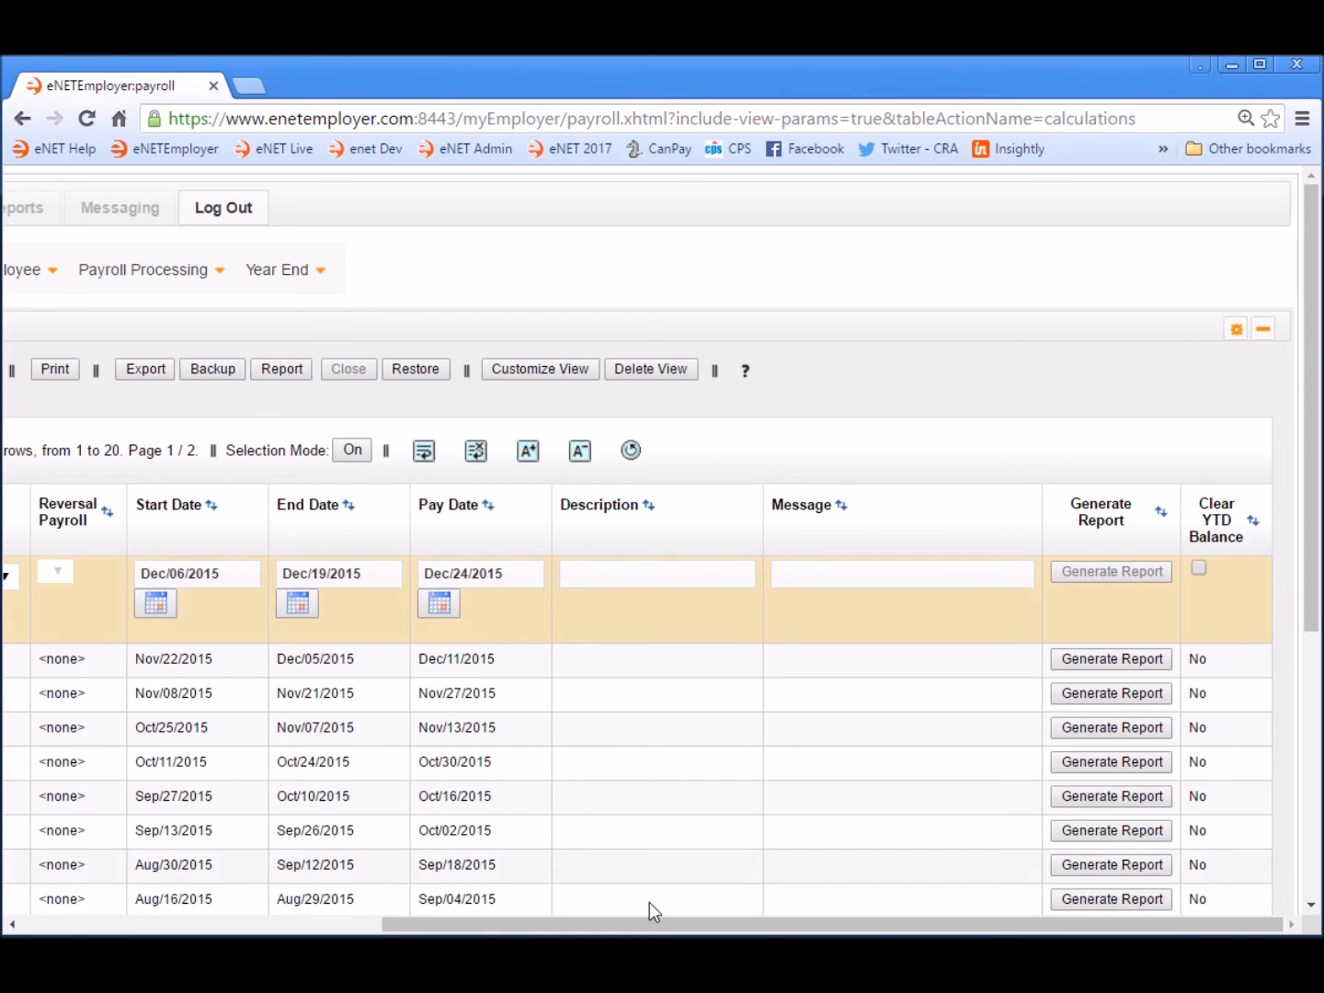
left_click(31, 925)
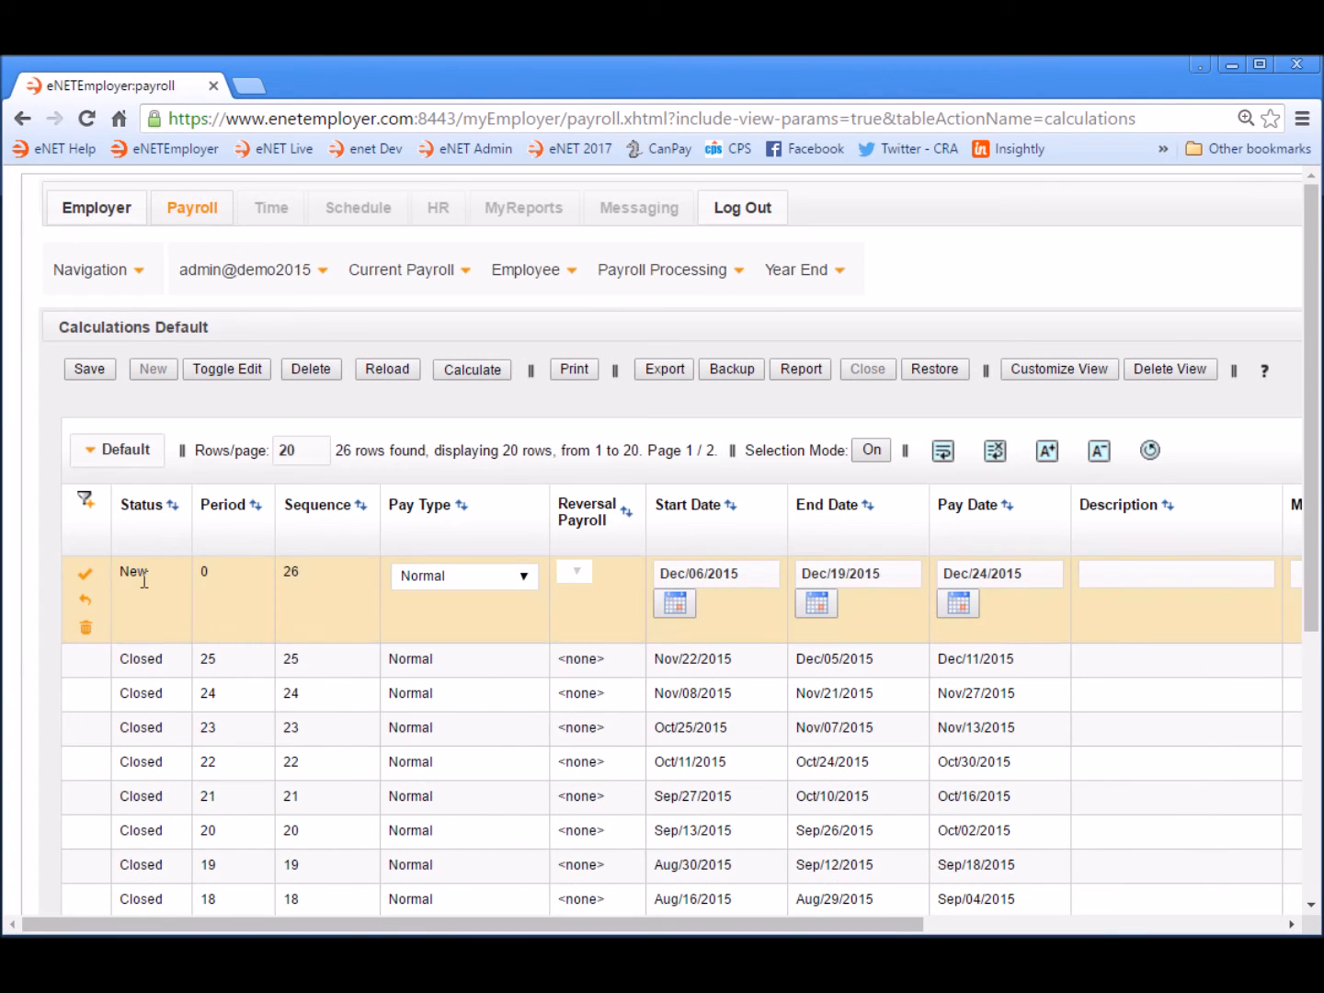
left_click(85, 580)
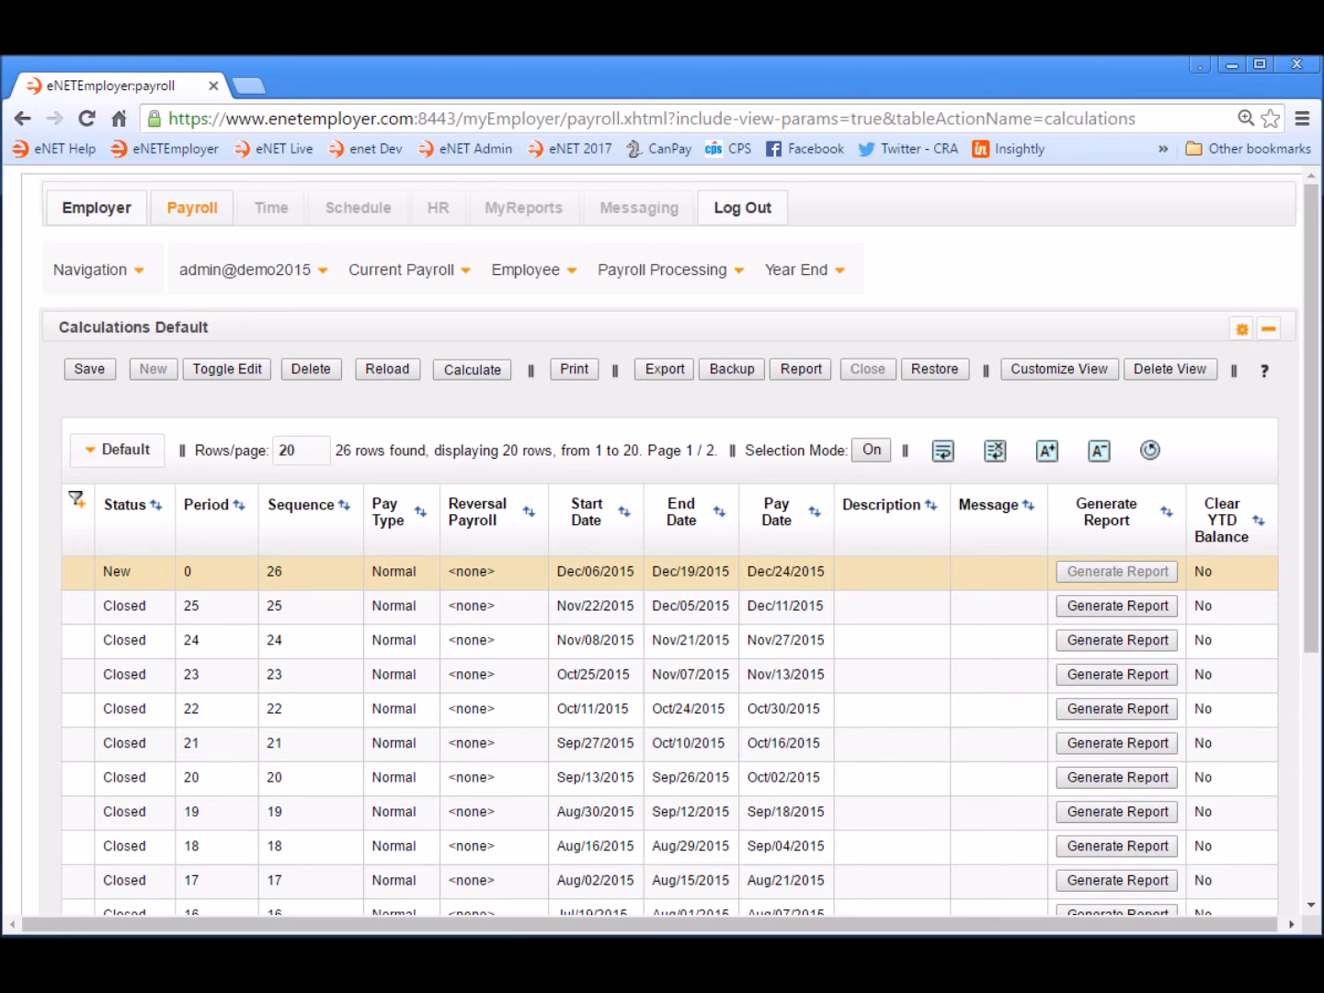
Step: Open Speedy Update and sort the employee table ascending by Reg Hours
mouse_move(656, 272)
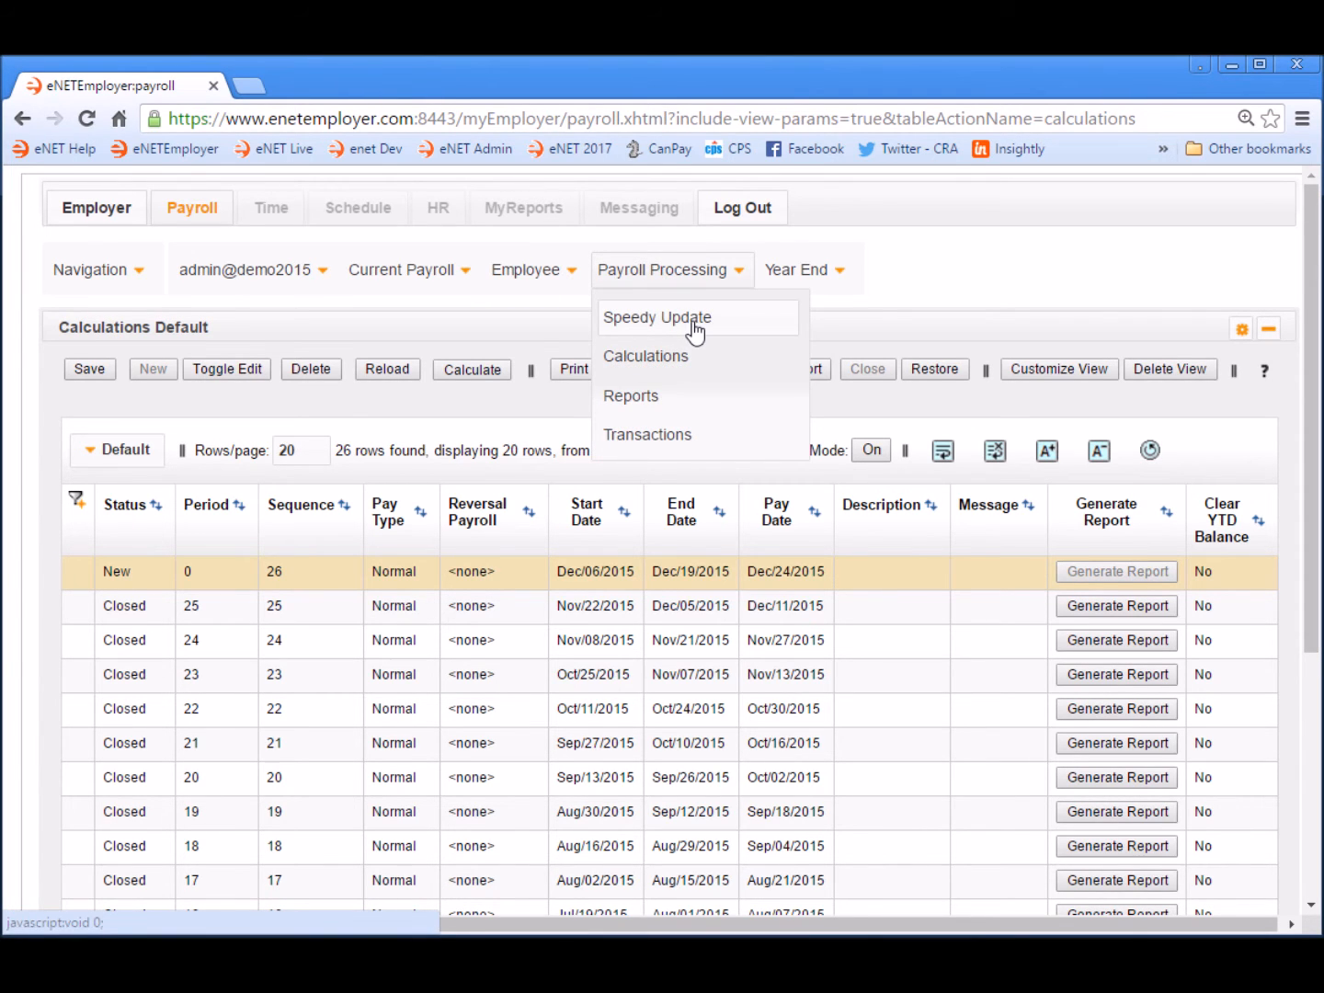
left_click(694, 322)
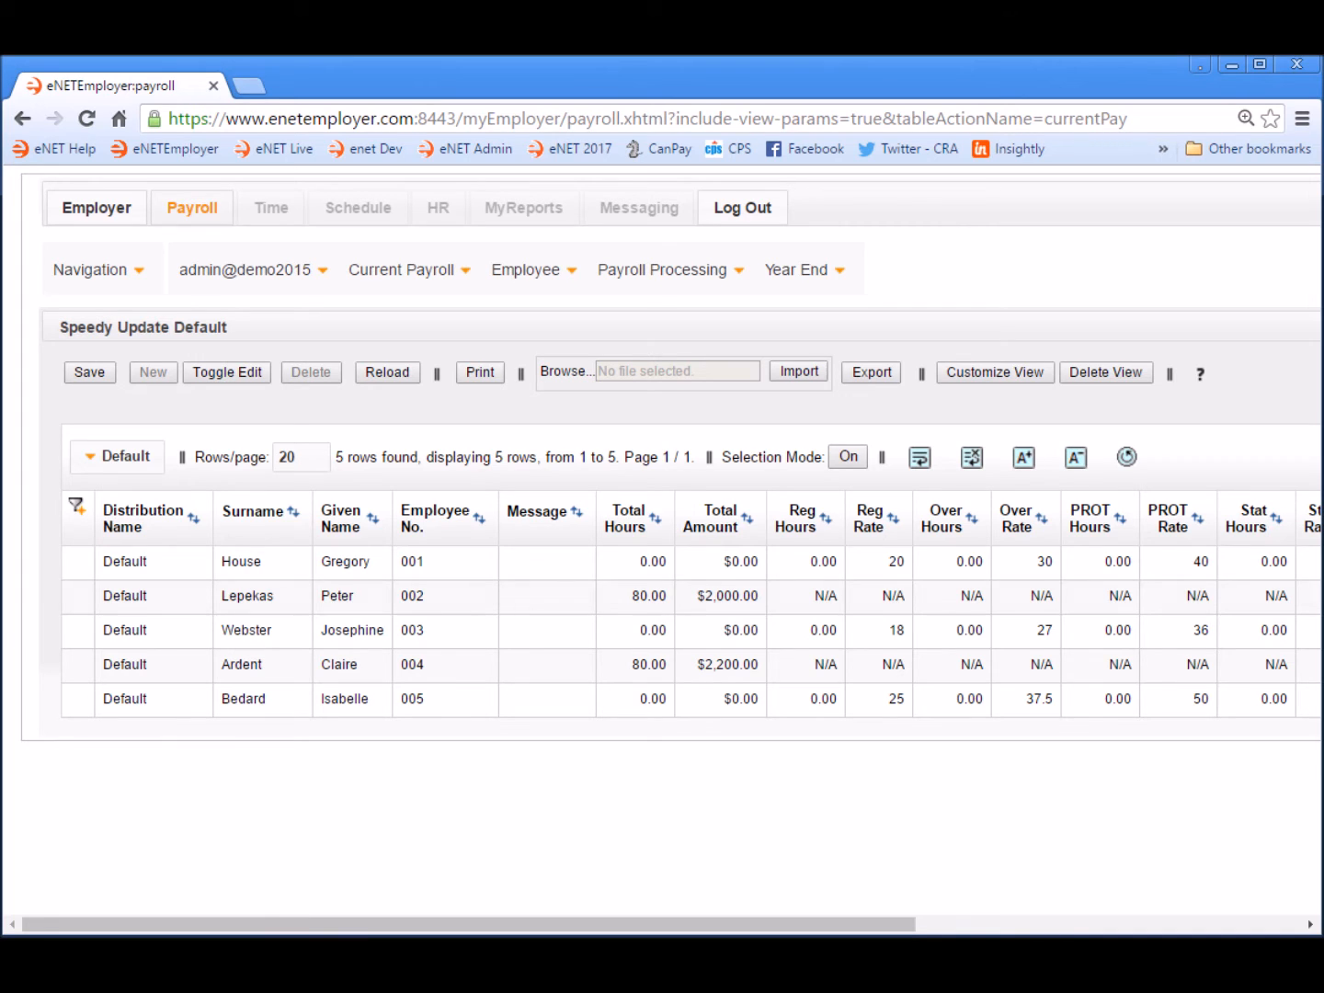
left_click(795, 534)
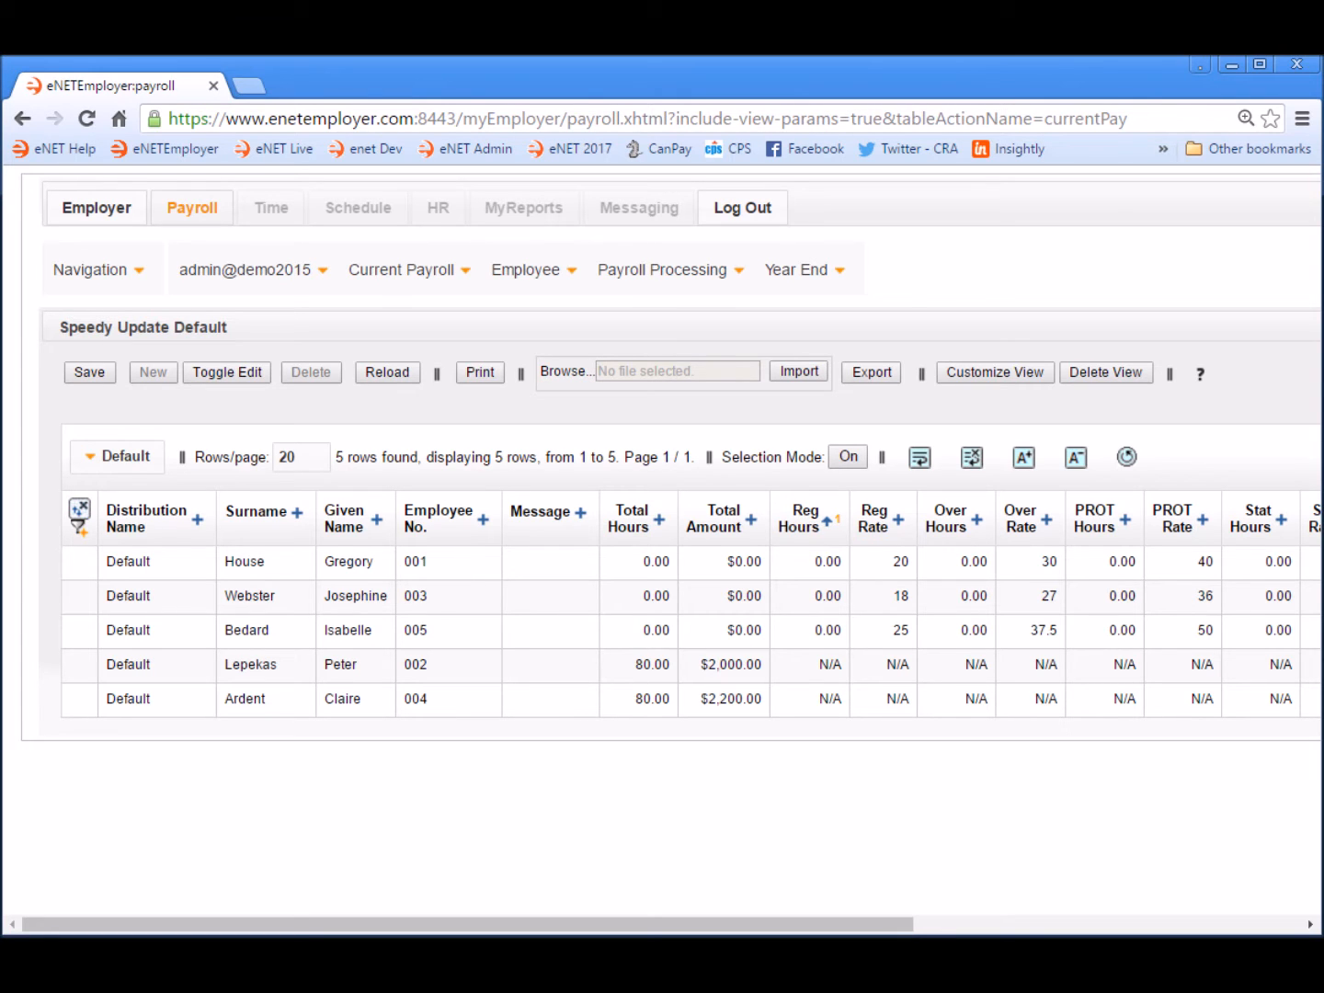
Step: Select the three hourly employees' rows and switch them to edit mode together
left_click(562, 561)
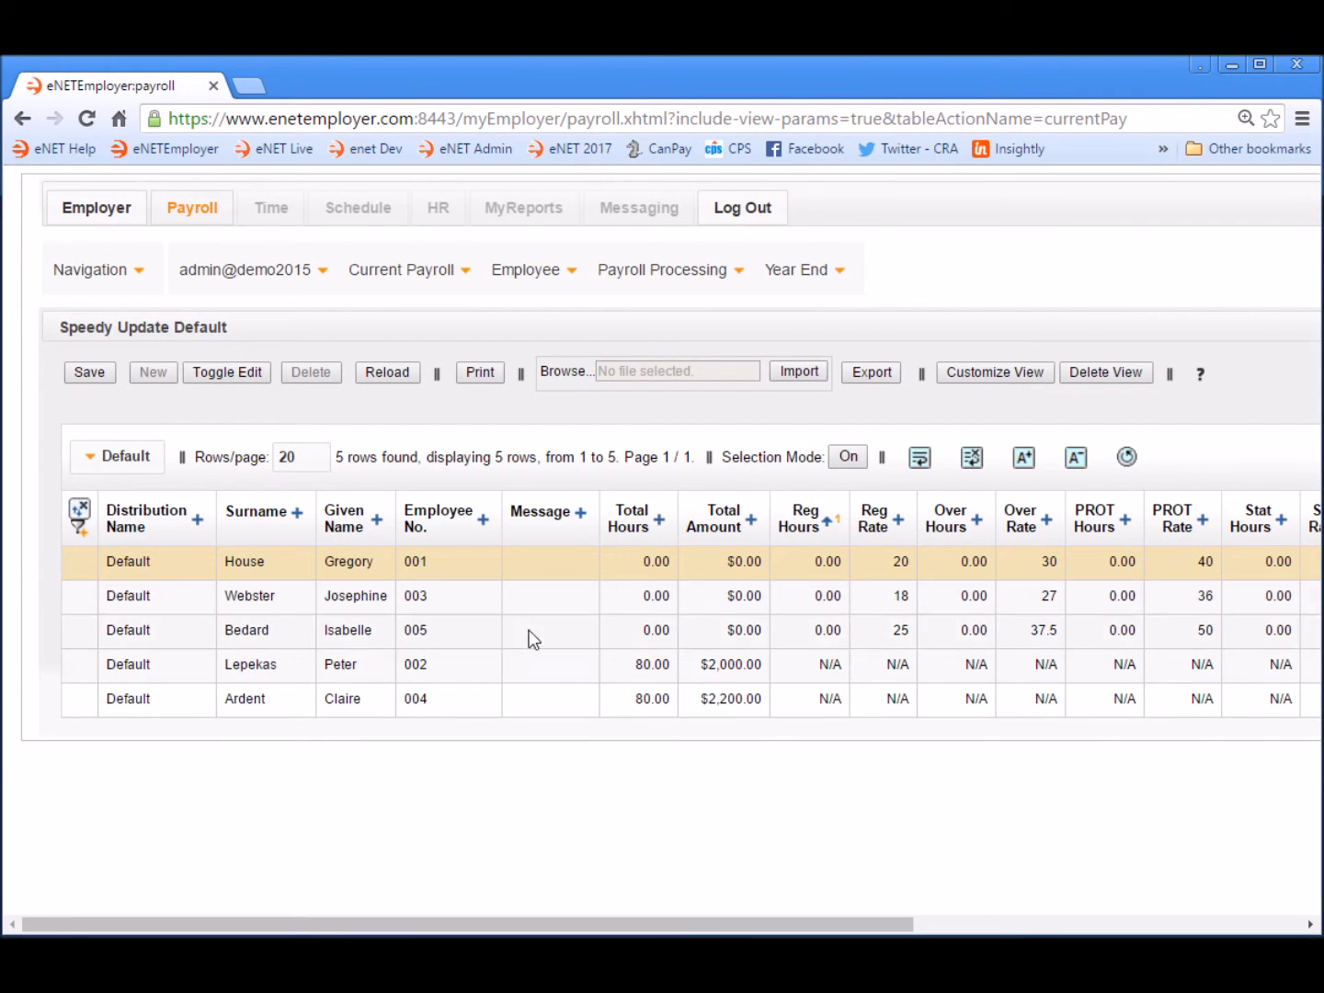
left_click(530, 632)
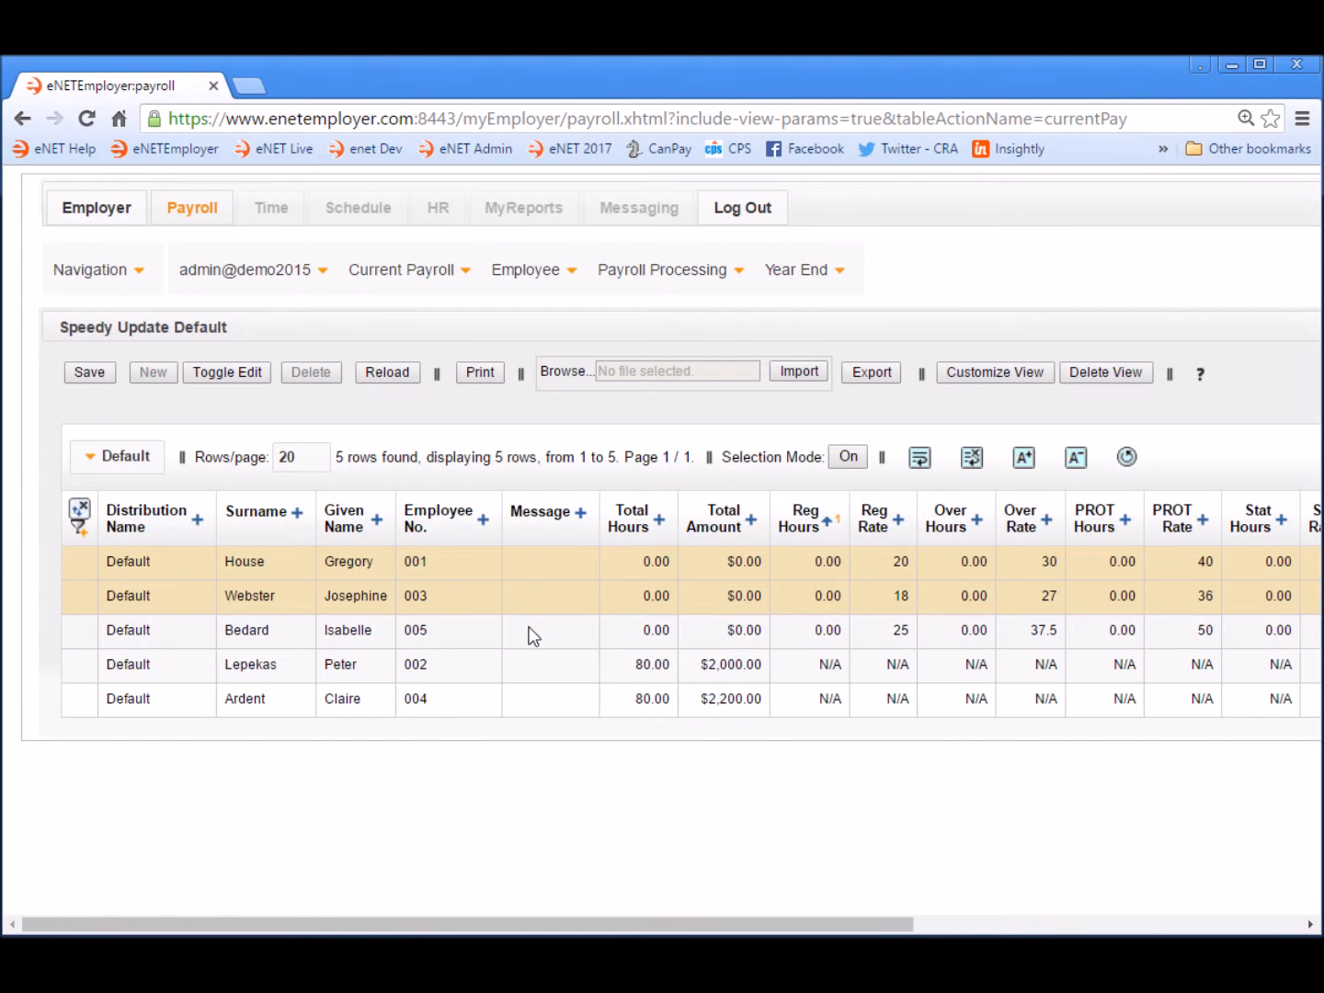
left_click(529, 628)
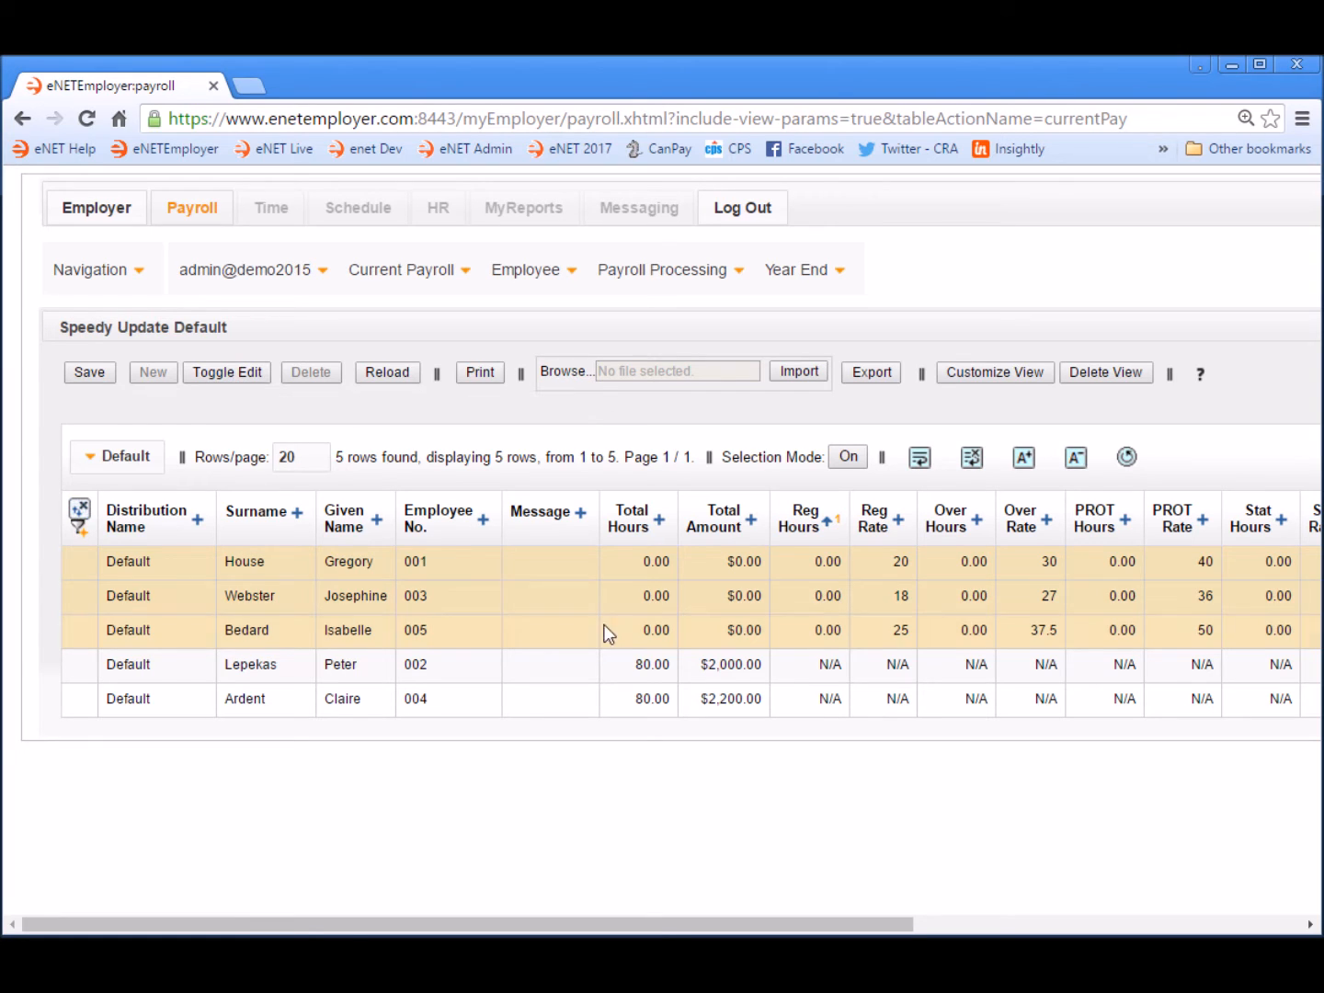
right_click(553, 563)
mouse_move(685, 633)
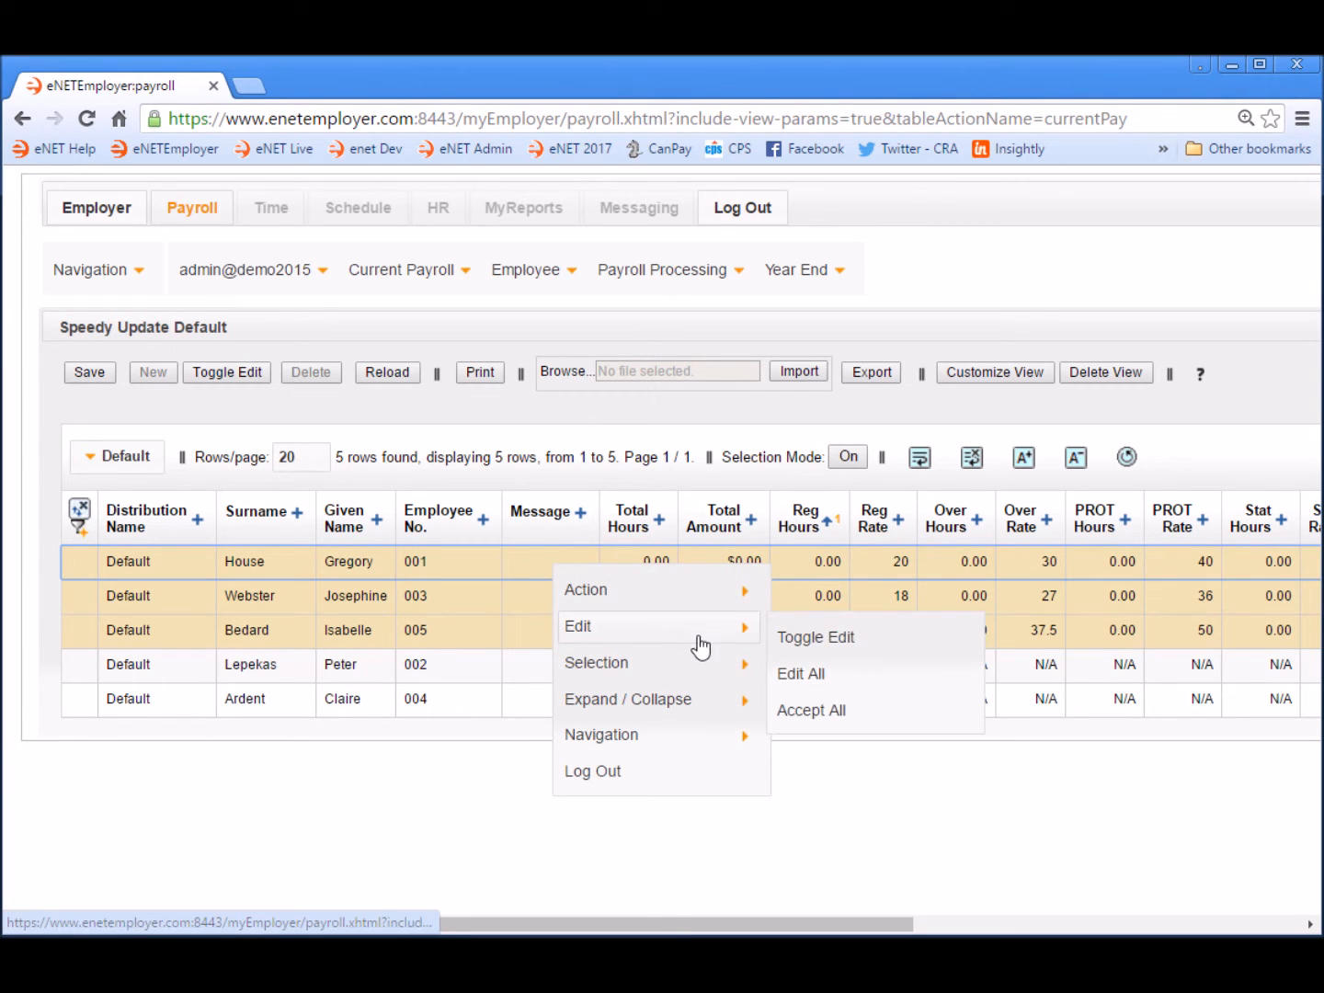
left_click(866, 647)
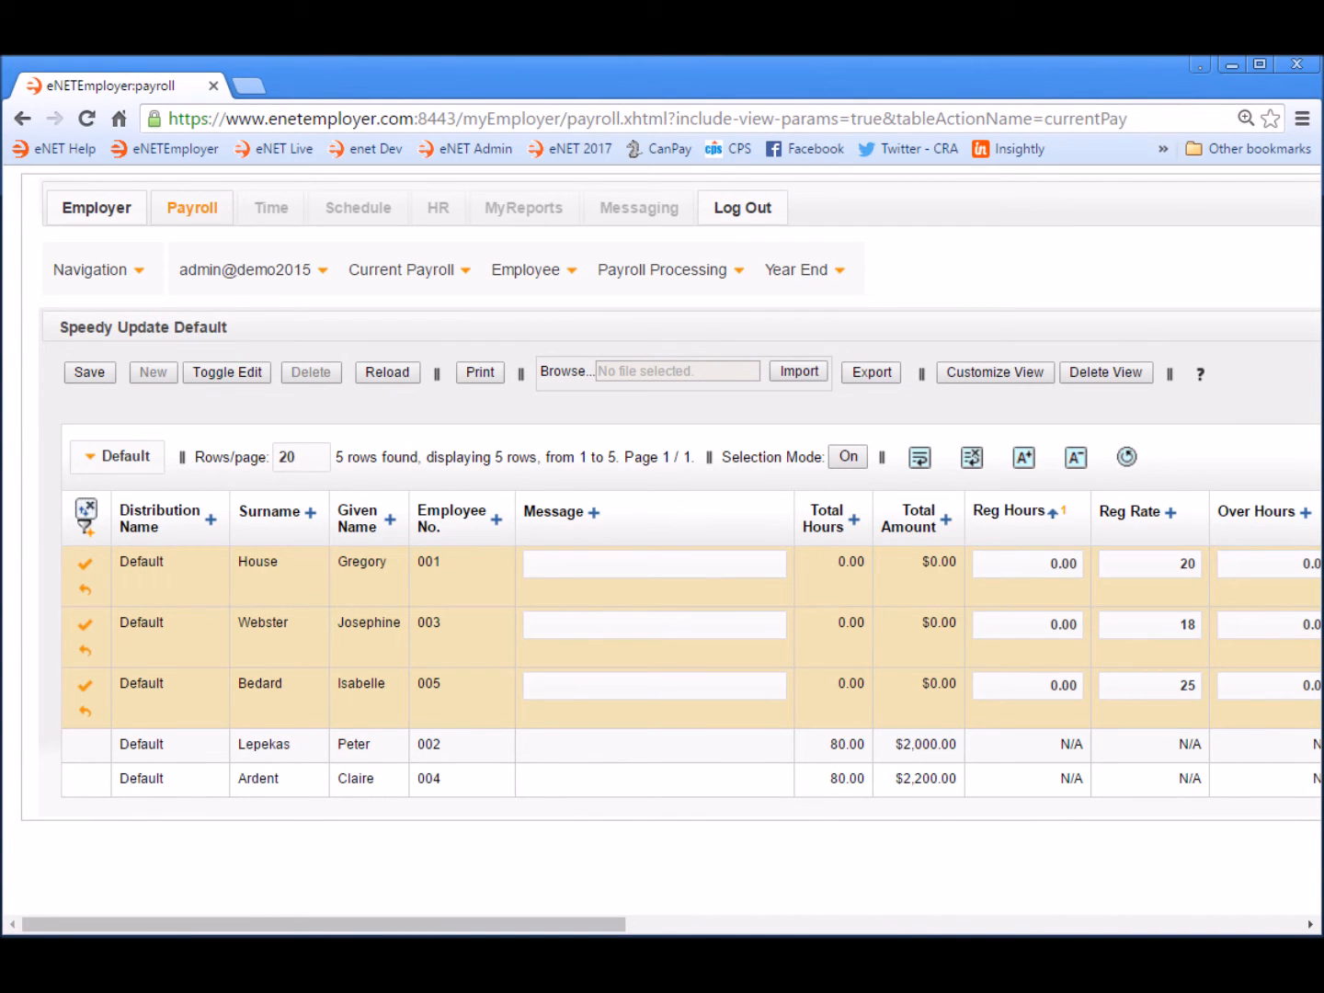
Step: Set the regular hours to 80 for each of the three hourly employees
left_click(1023, 566)
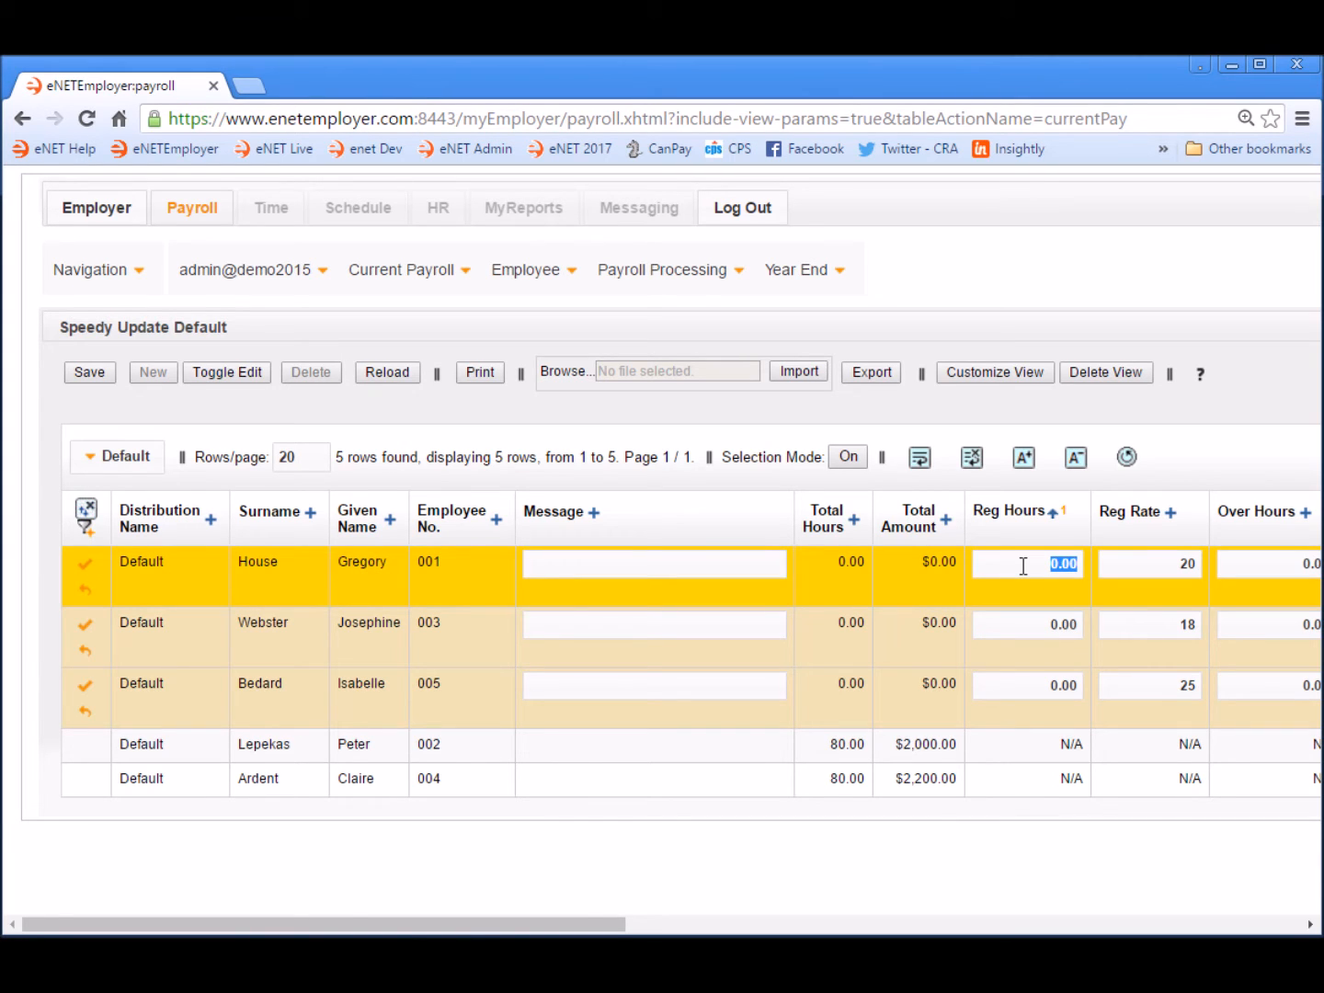
type("80")
left_click(1025, 625)
type("80")
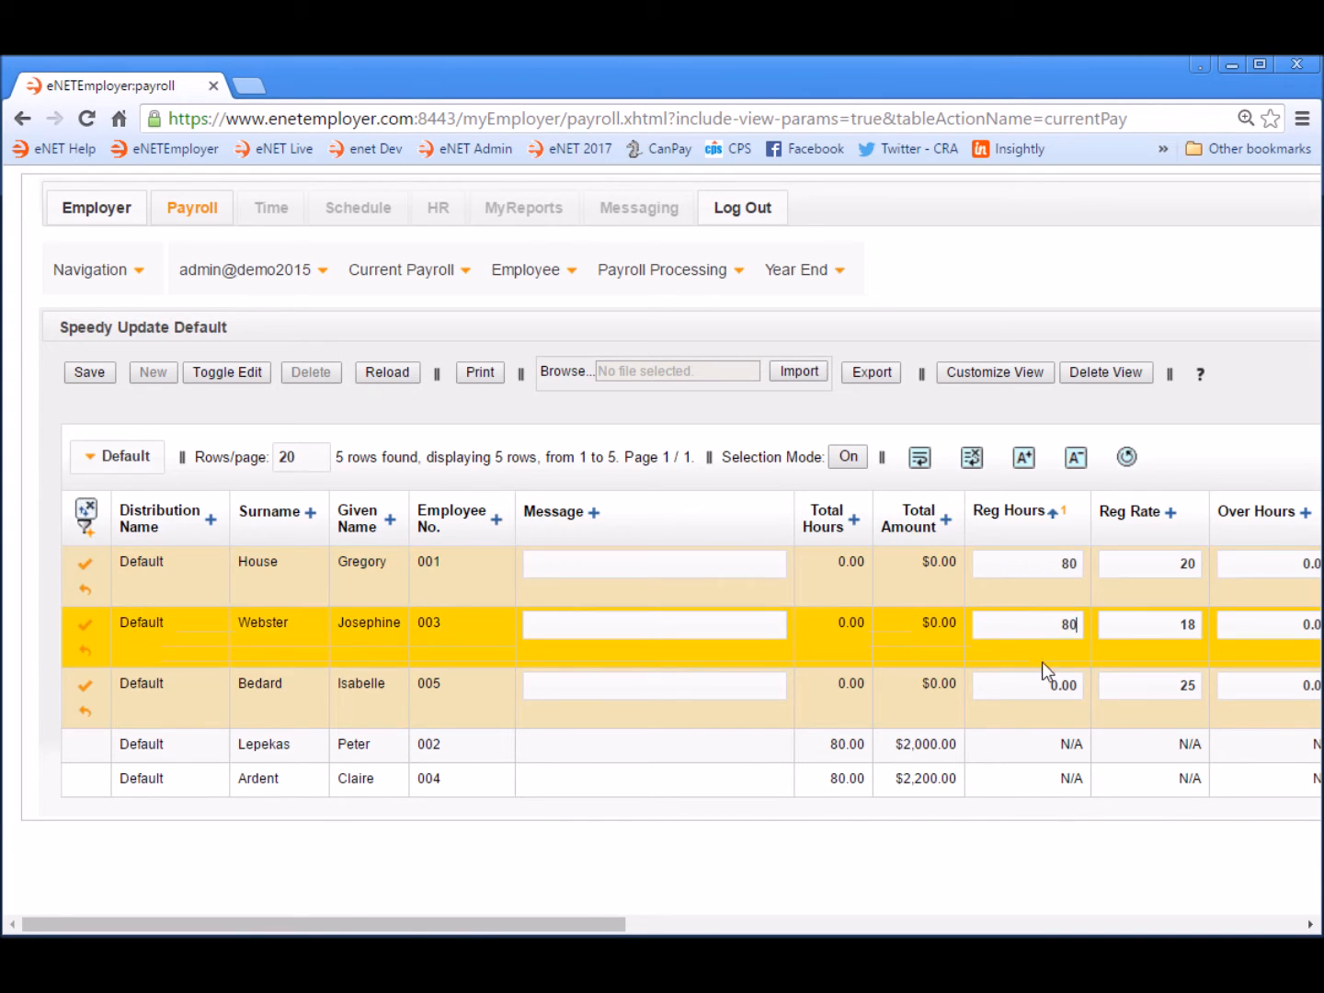
left_click(1043, 694)
type("80")
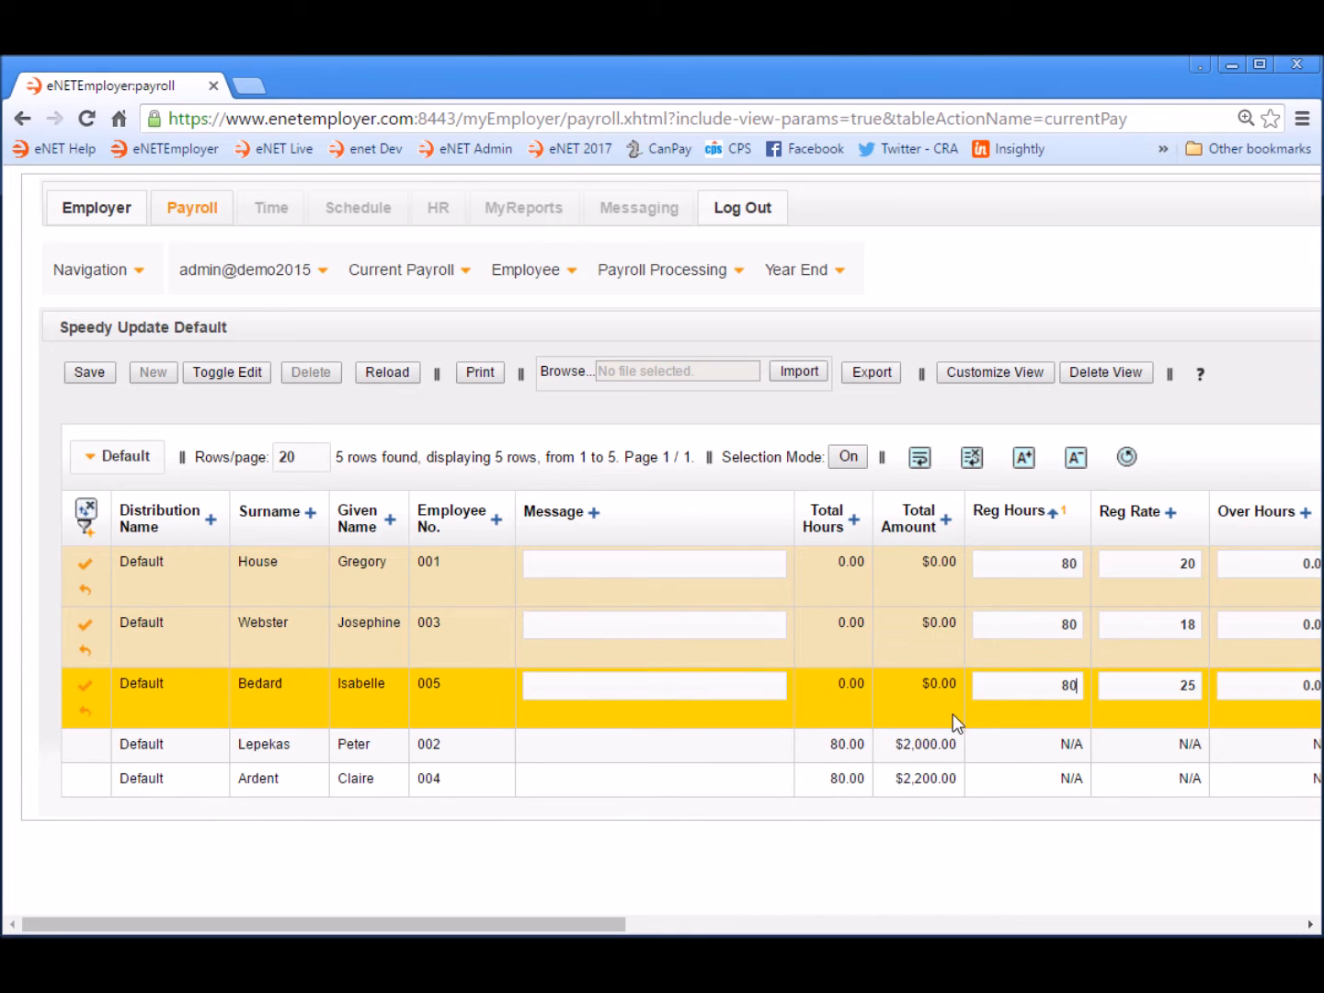
left_click(956, 723)
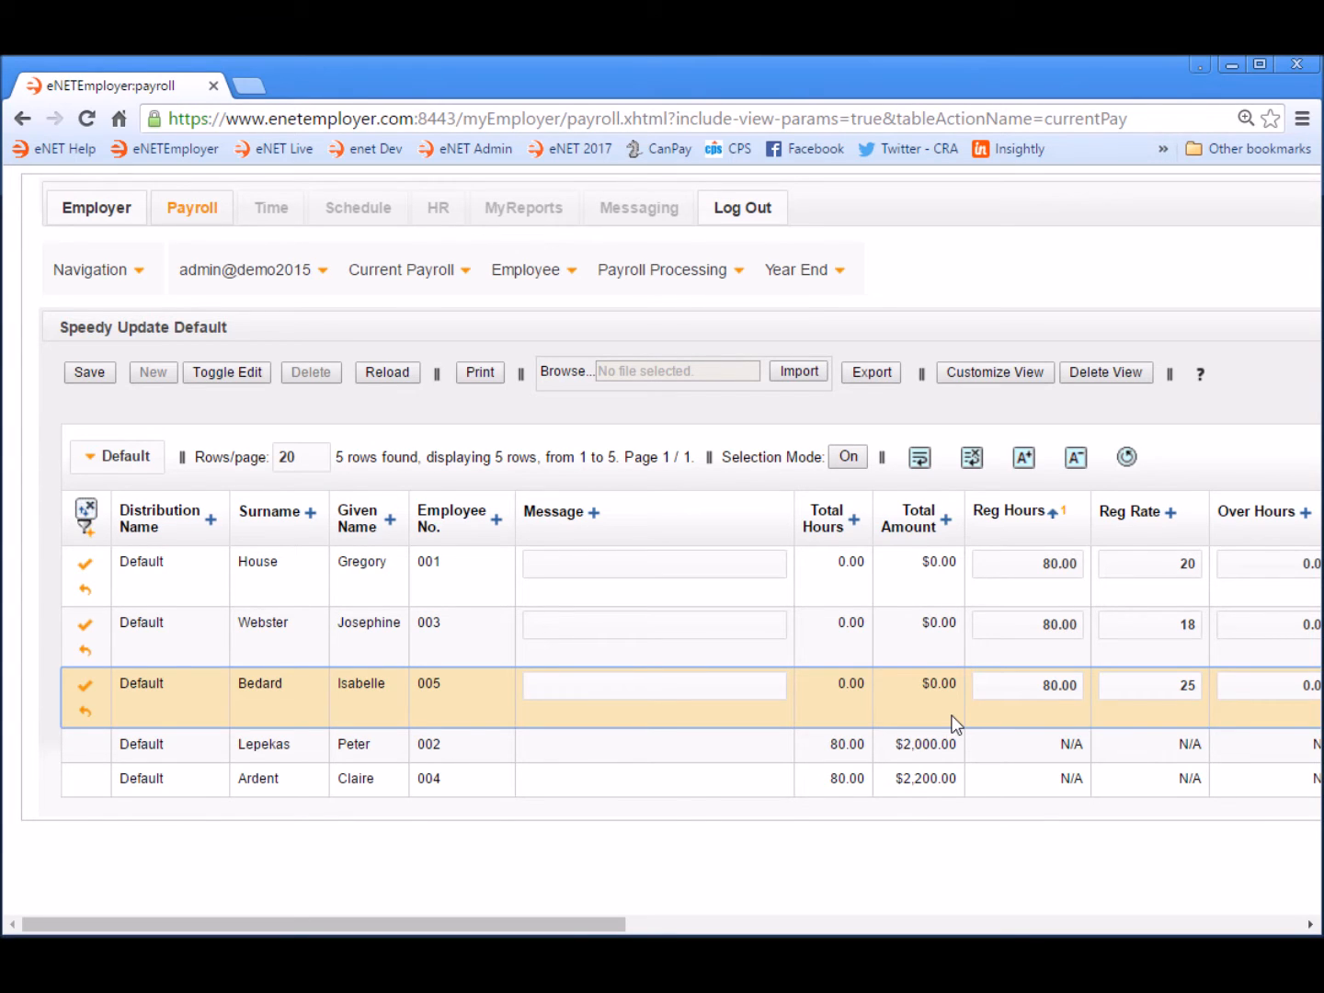
Step: Accept all pending edits in the Speedy Update table at once
left_click(633, 634)
right_click(632, 636)
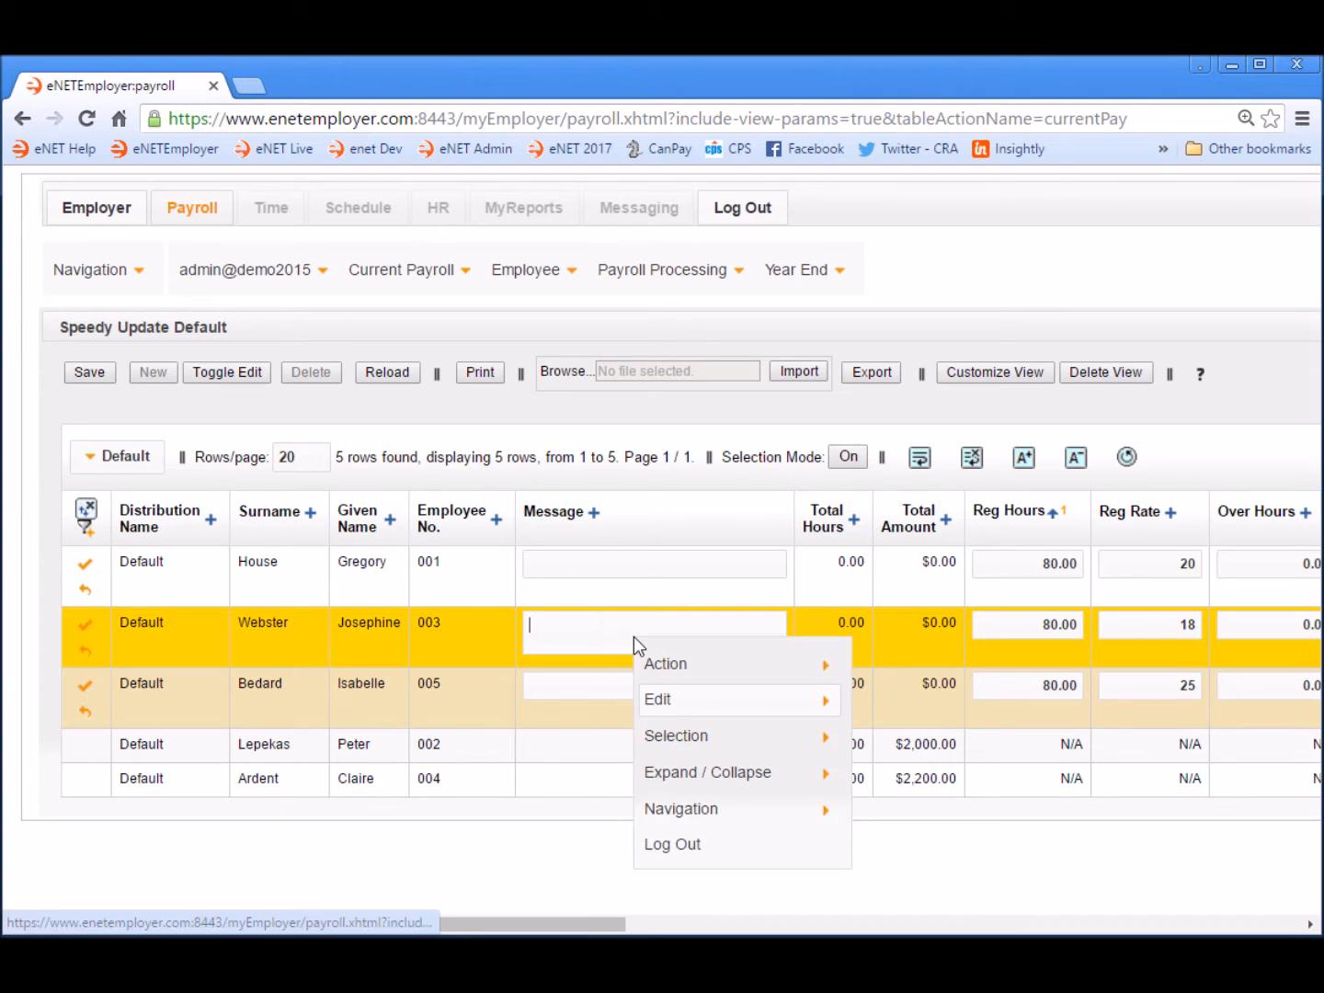
mouse_move(682, 707)
left_click(897, 784)
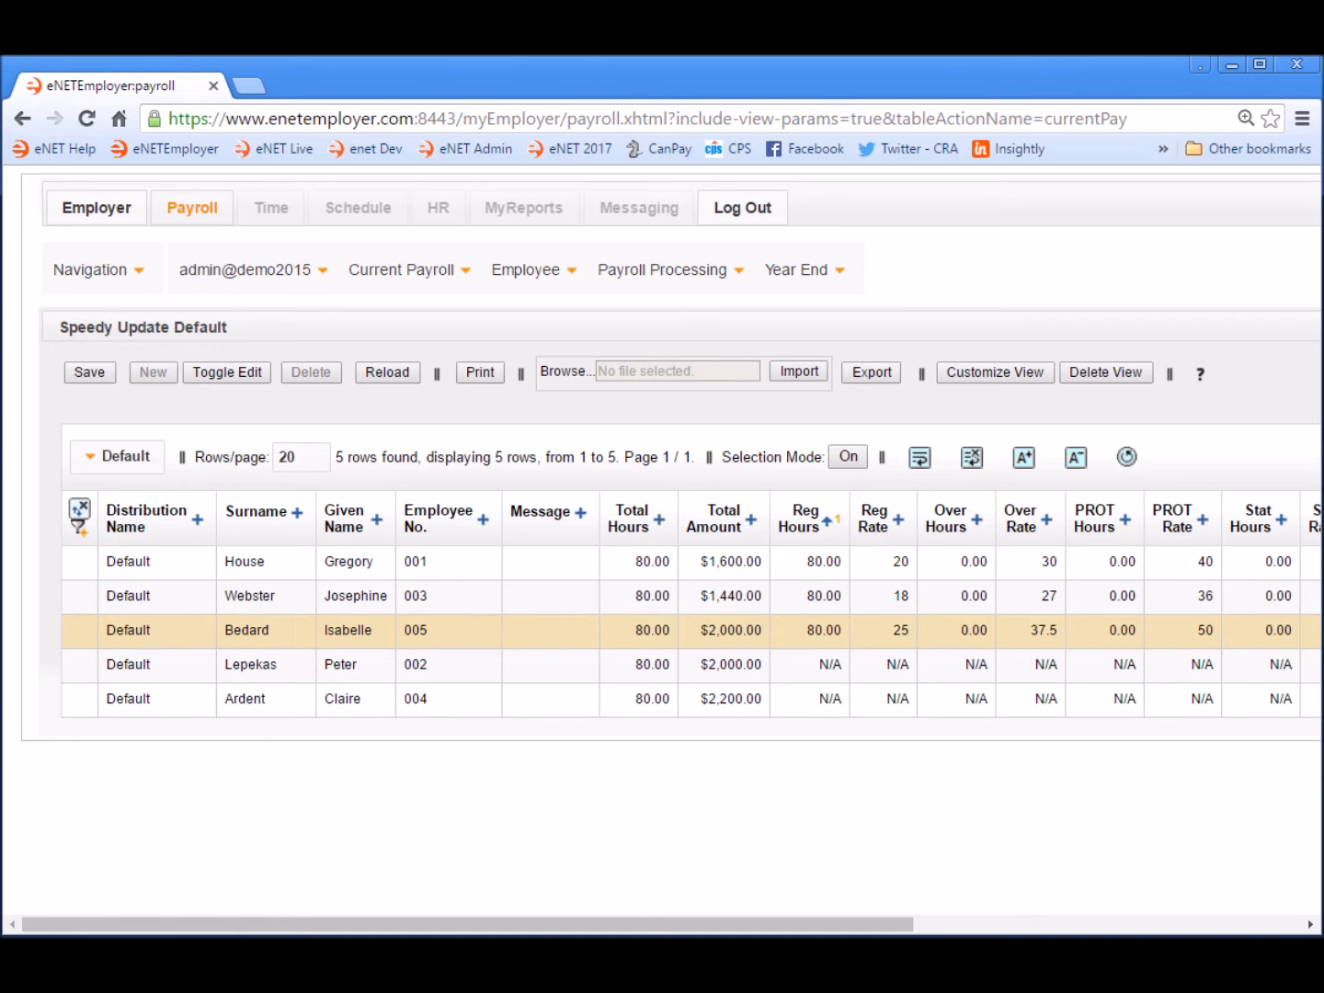
Step: Open the payroll calculations and calculate the new pay for sequence 26
mouse_move(677, 286)
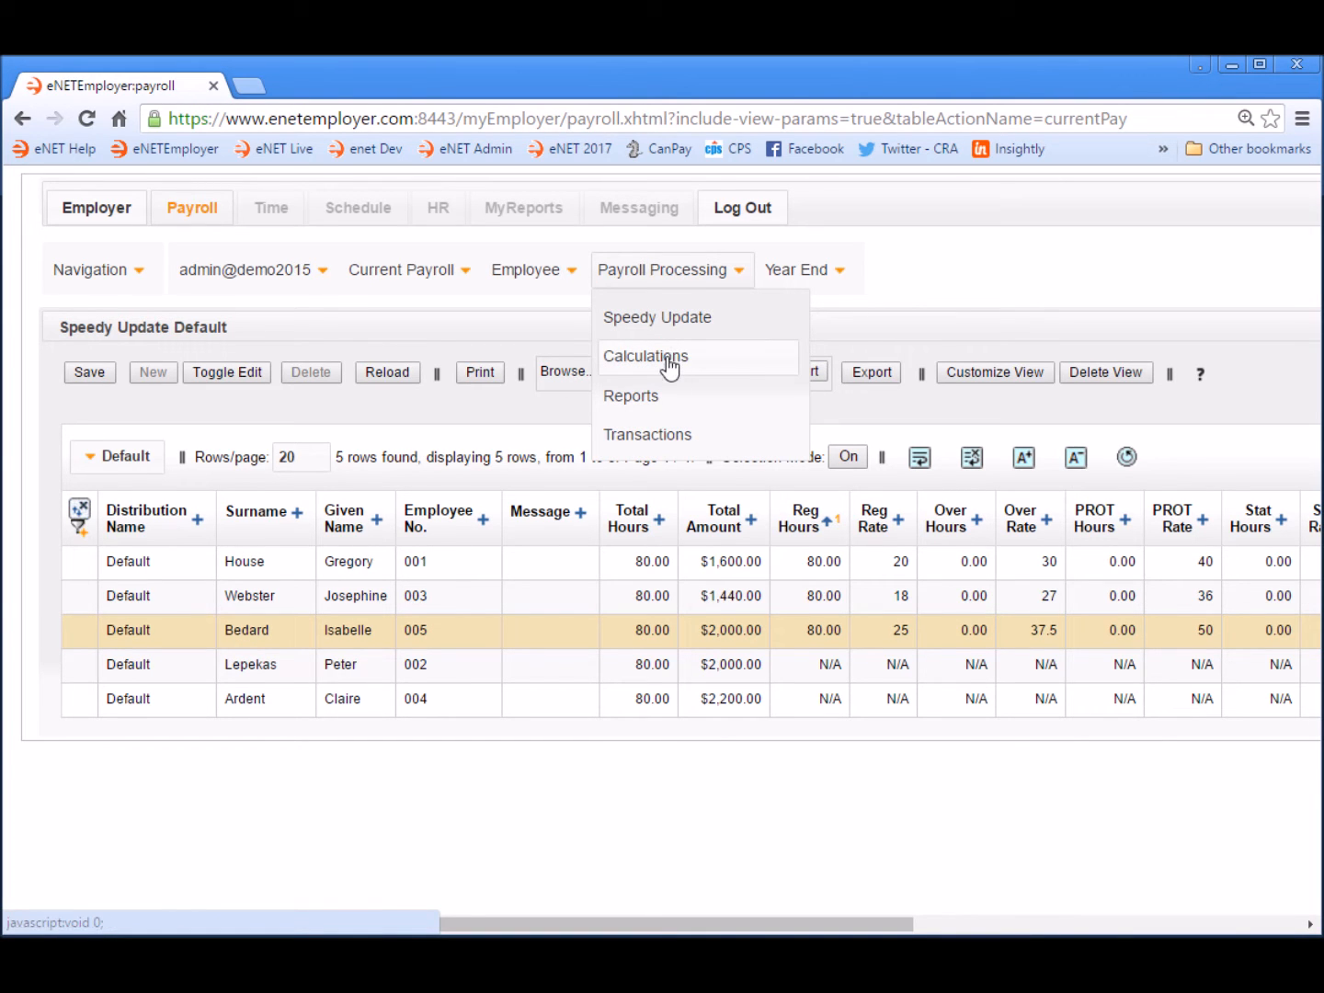
left_click(669, 364)
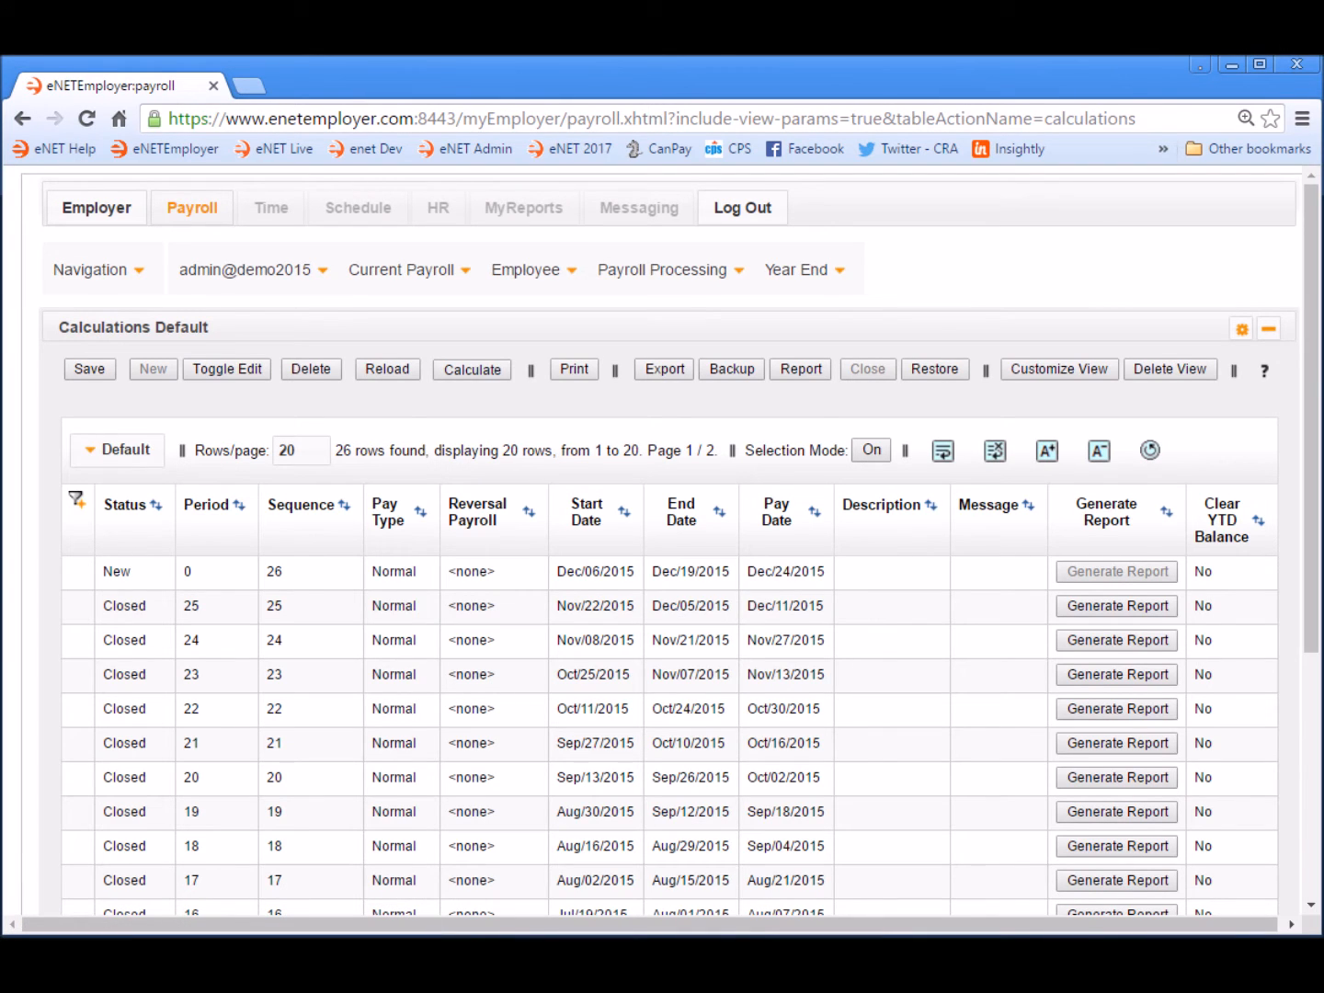
left_click(466, 369)
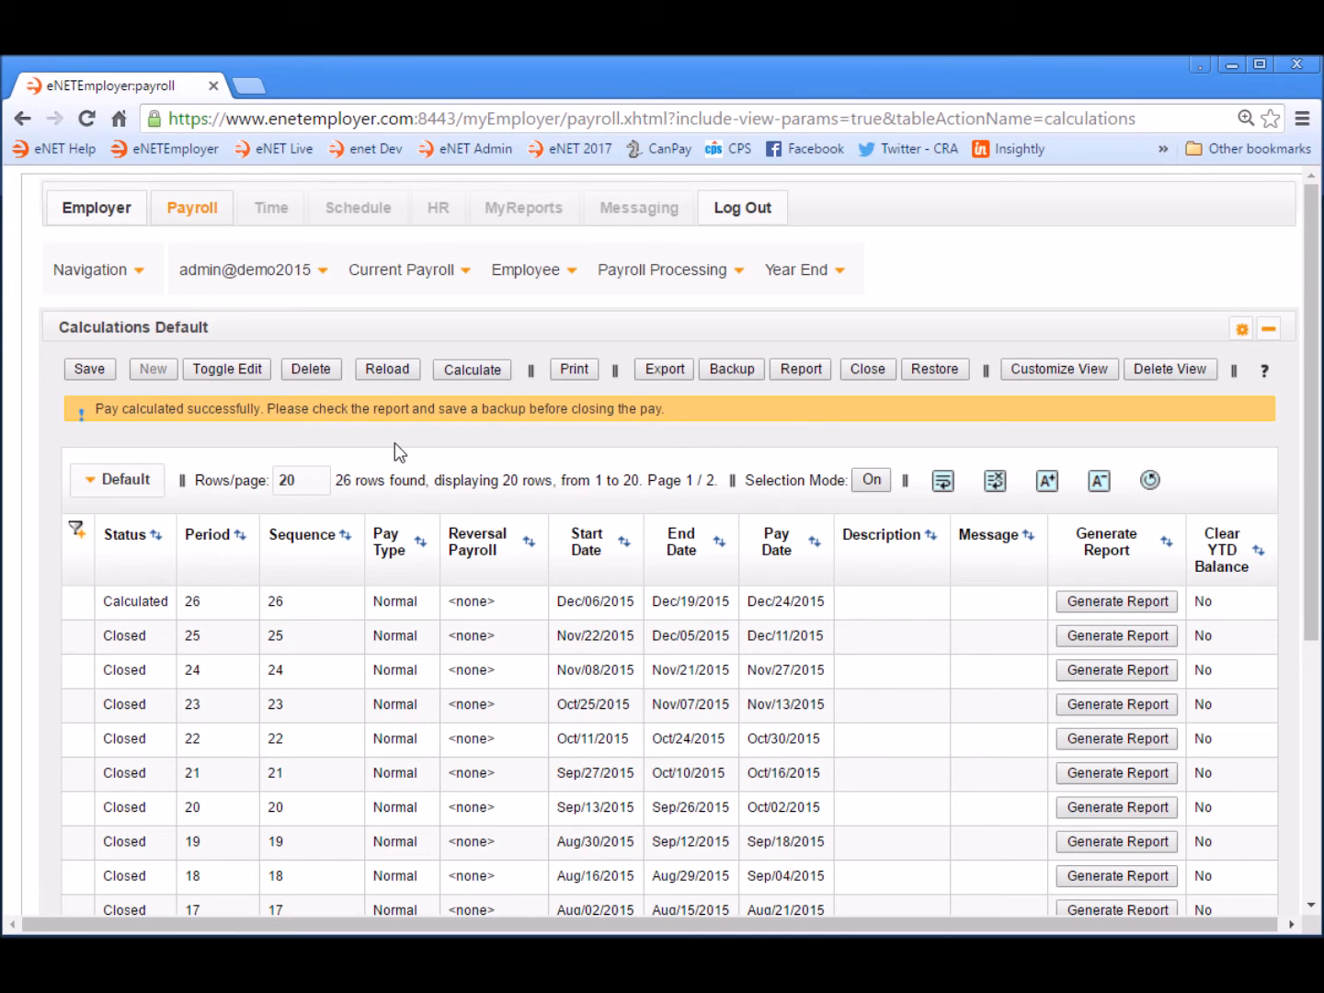
Step: Generate the report for the calculated period 26 pay and open the downloaded PDF
left_click(157, 613)
left_click(1170, 602)
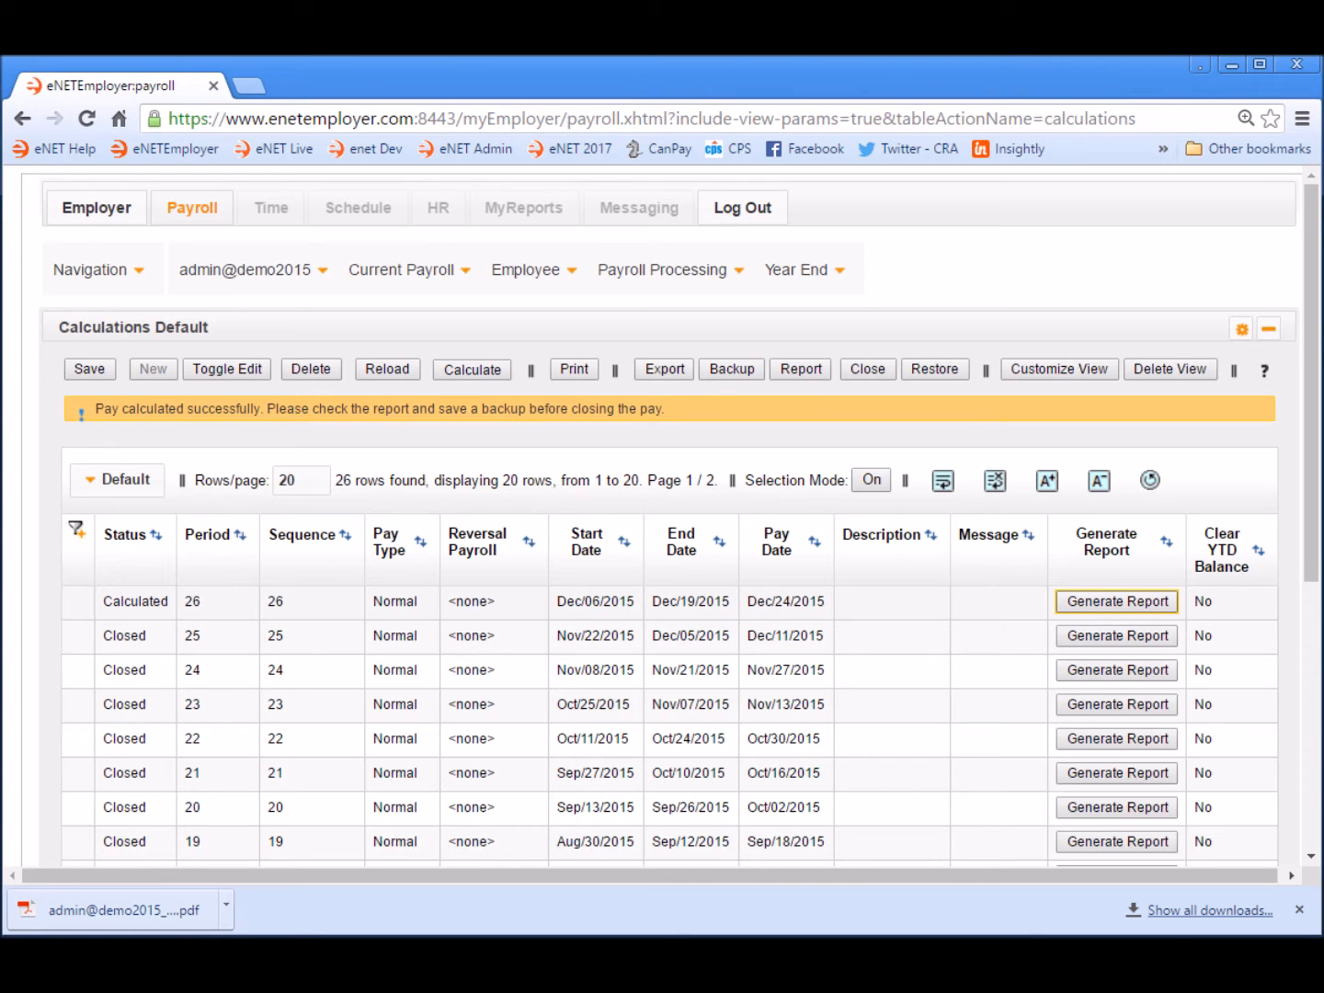
left_click(138, 911)
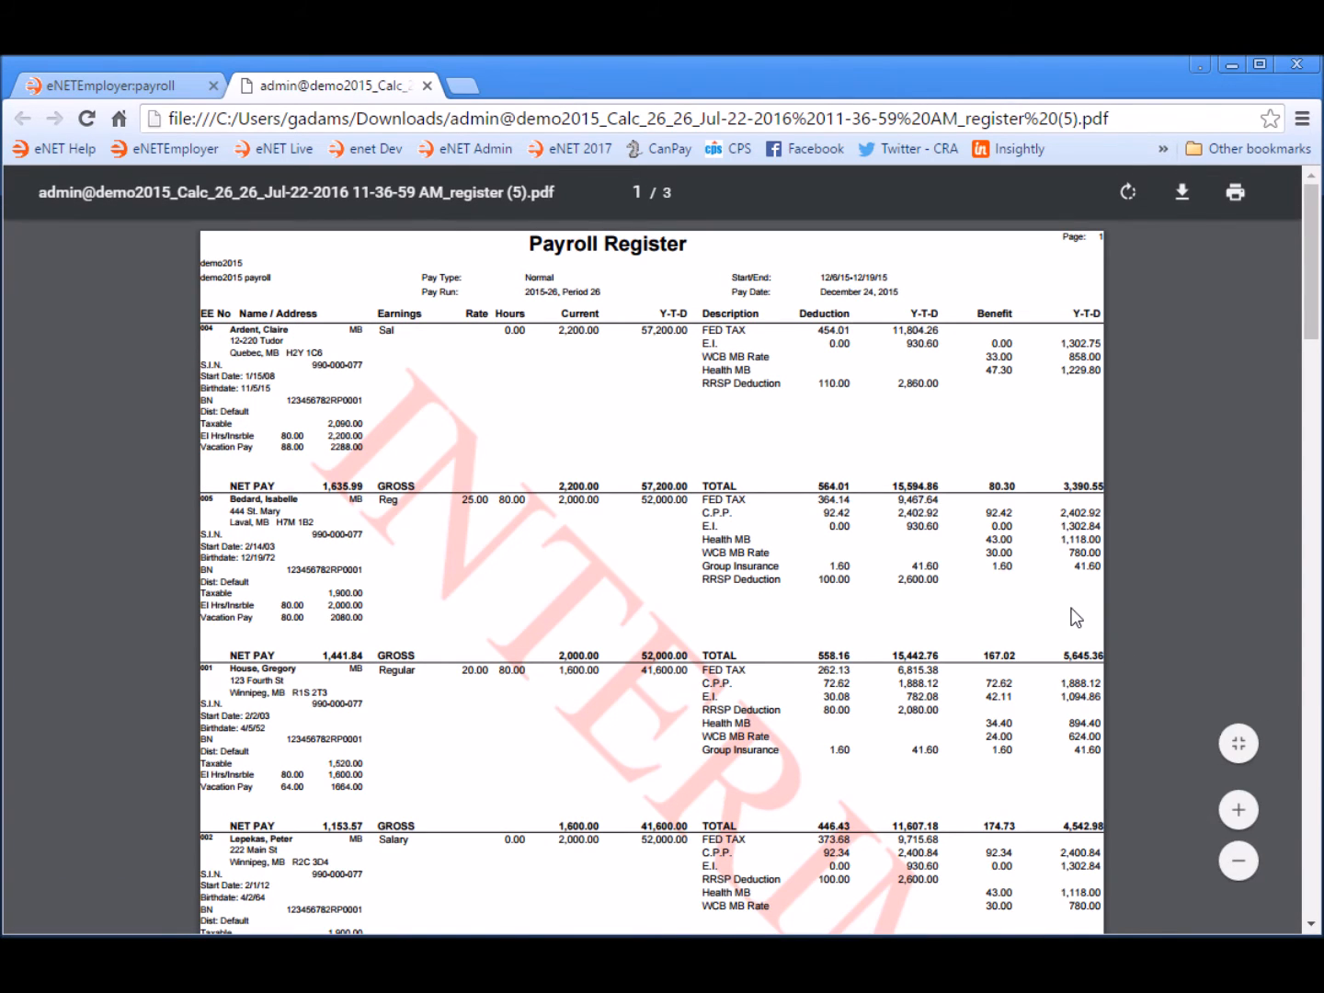
Step: Examine the enlarged Payroll Register's employee entries, final totals and Rev. Canada remittance page, and close the PDF
key("ctrl+plus")
key("ctrl+plus")
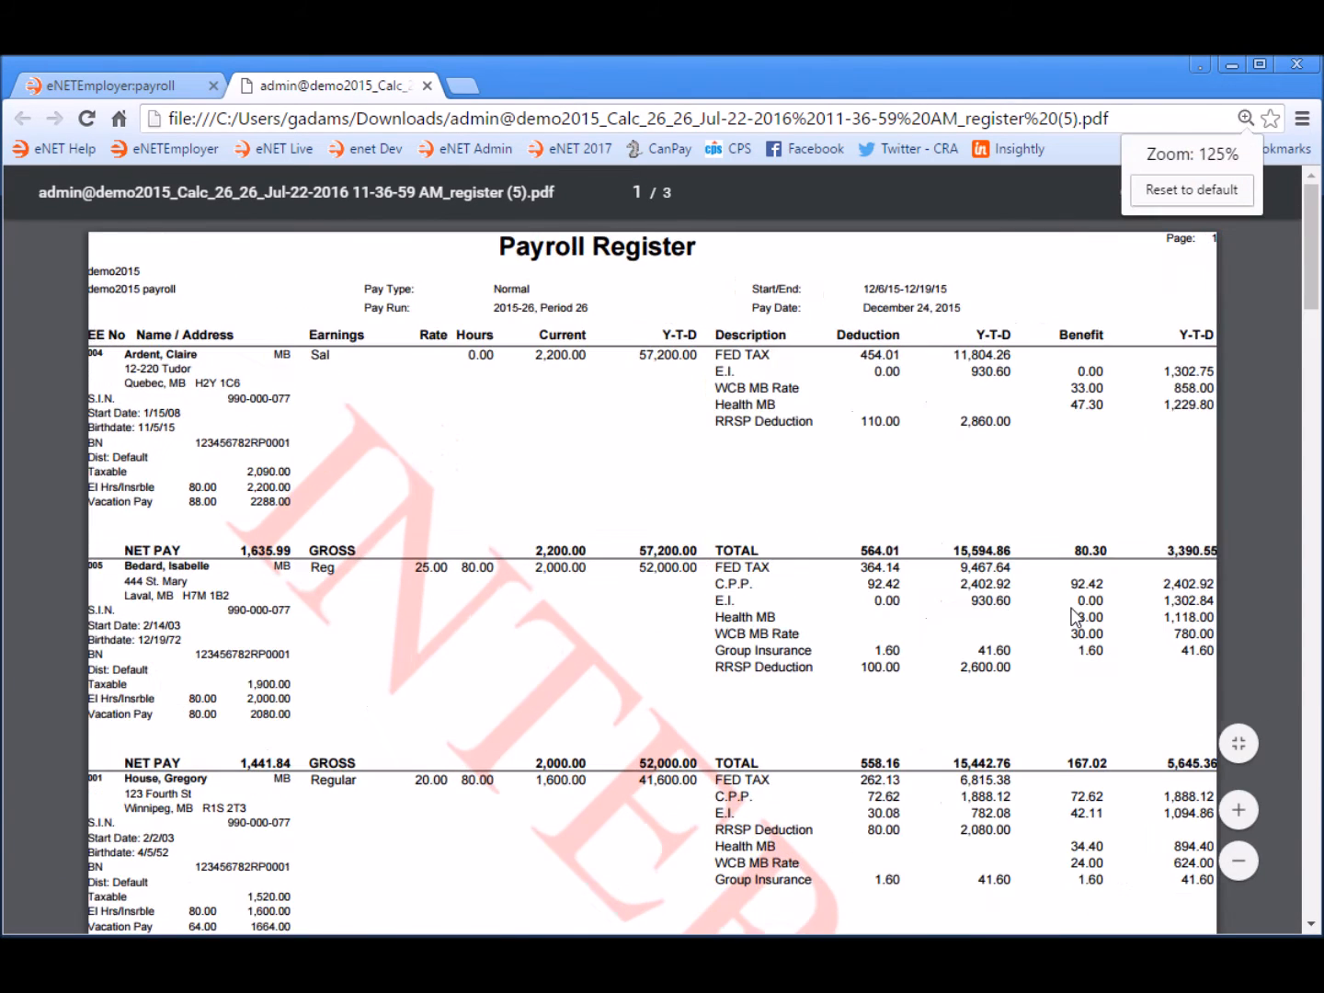
key("ctrl+plus")
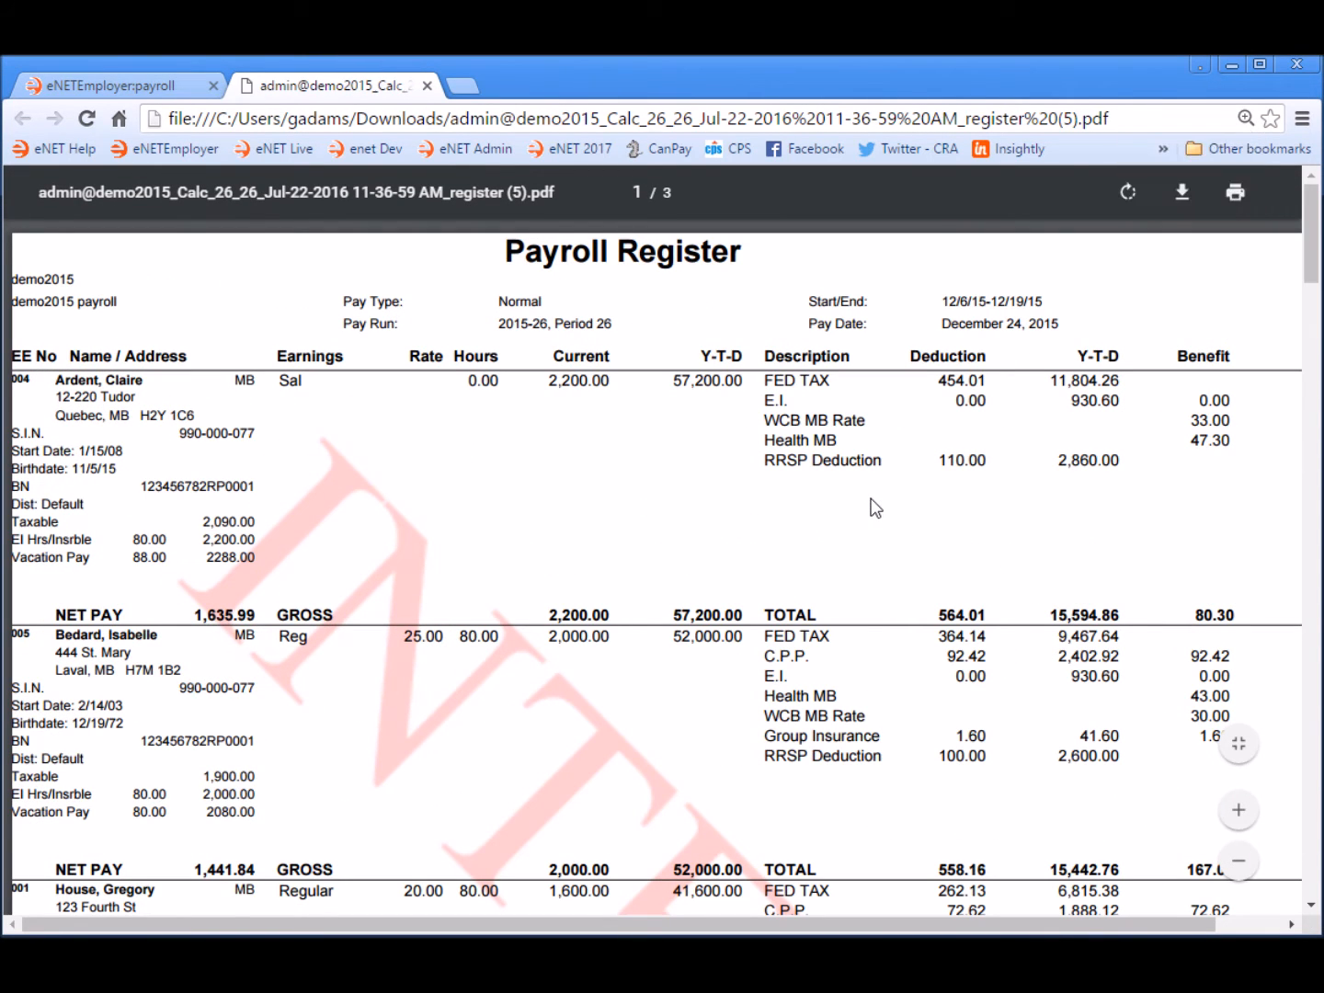
scroll(876, 507, "down", 10)
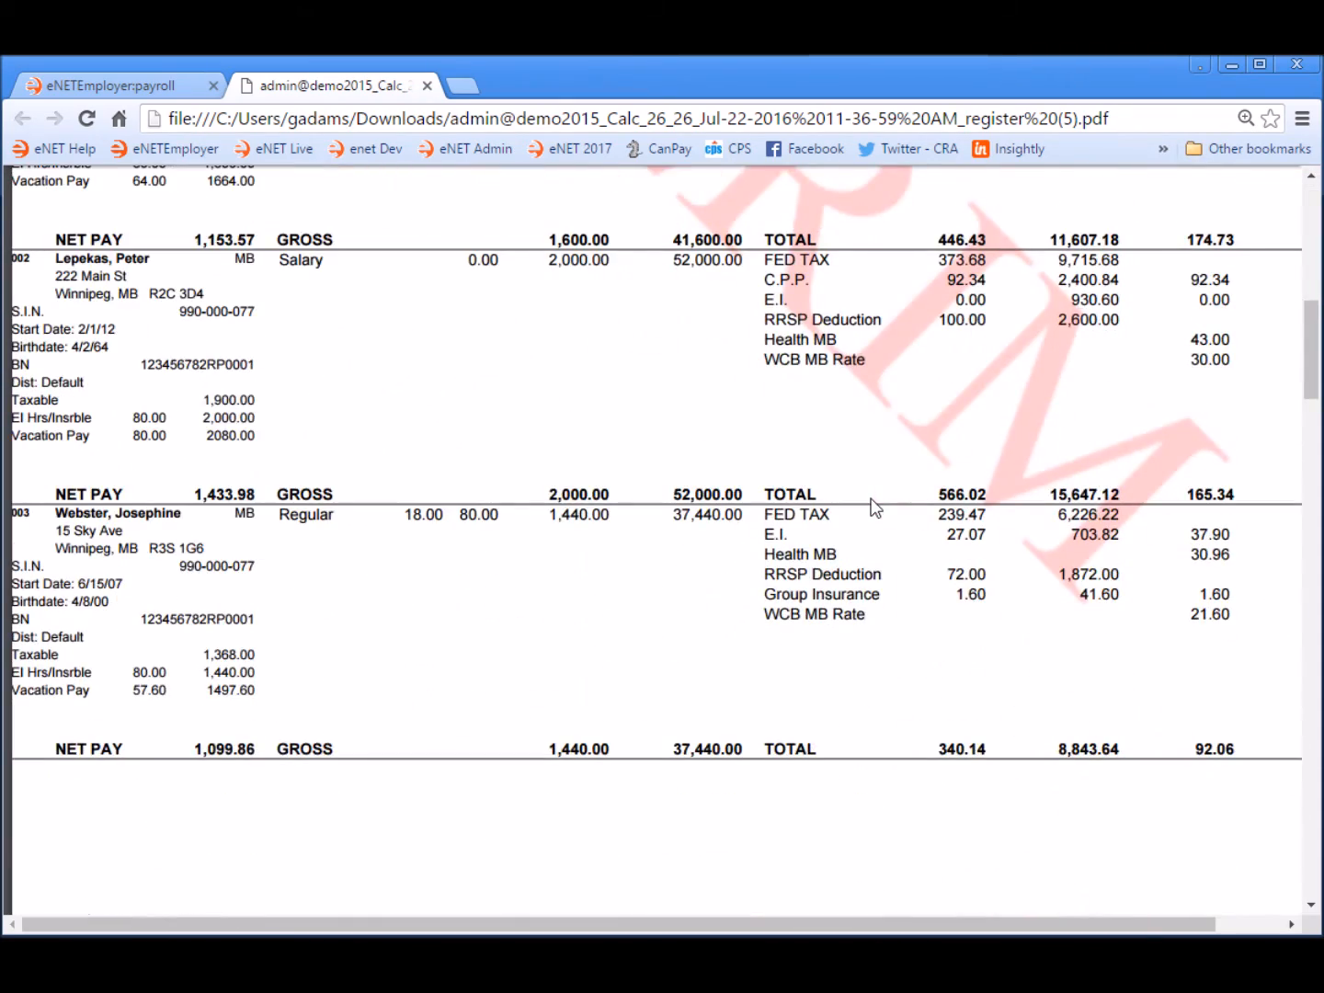
scroll(875, 508, "up", 8)
scroll(870, 508, "up", 3)
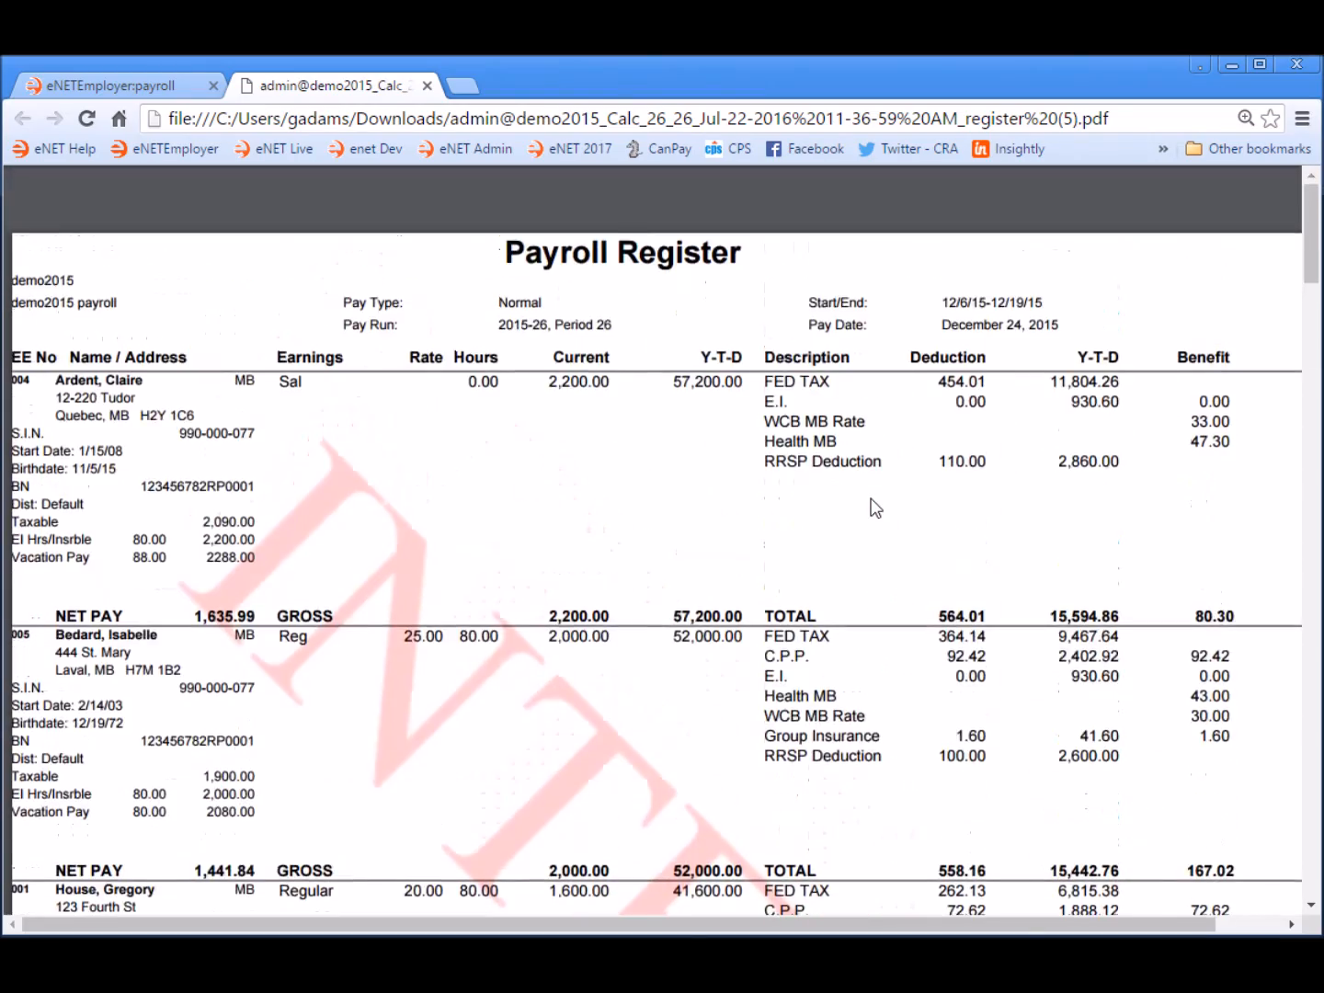
scroll(575, 467, "down", 4)
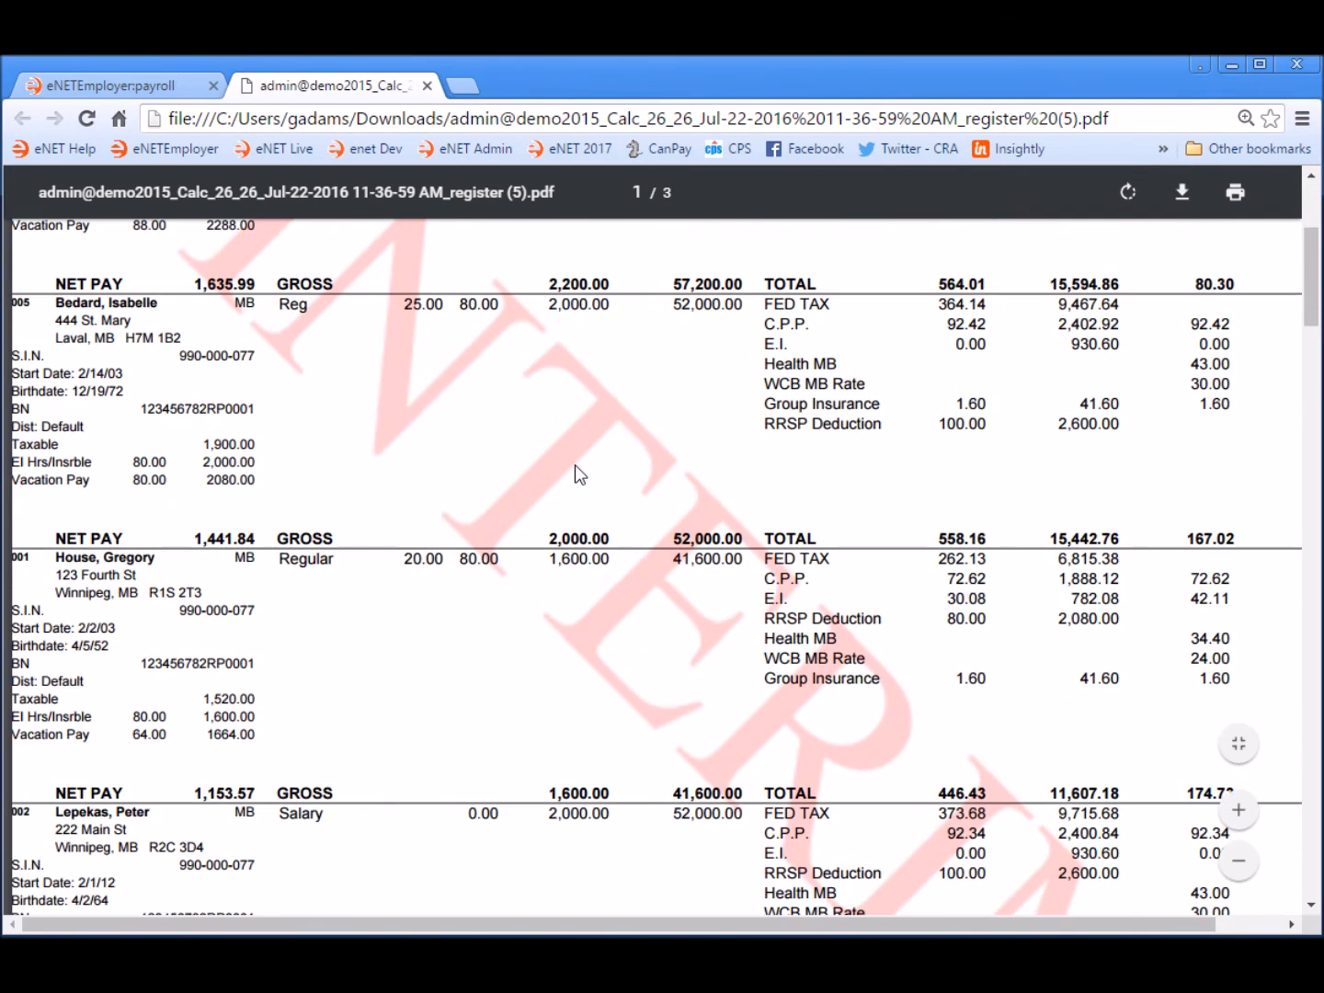
scroll(575, 467, "down", 5)
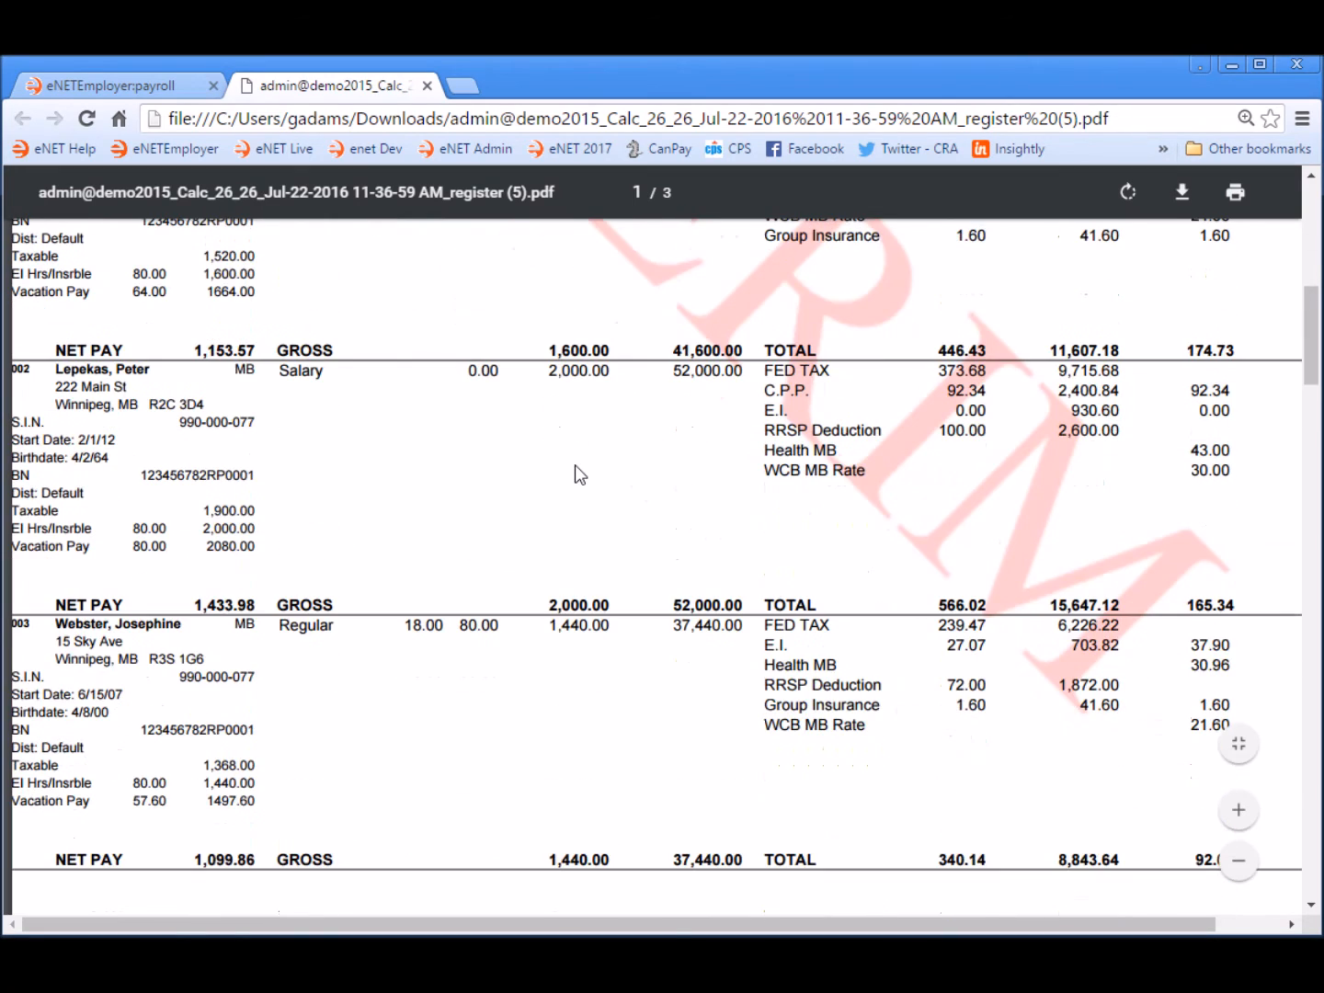
scroll(575, 466, "down", 6)
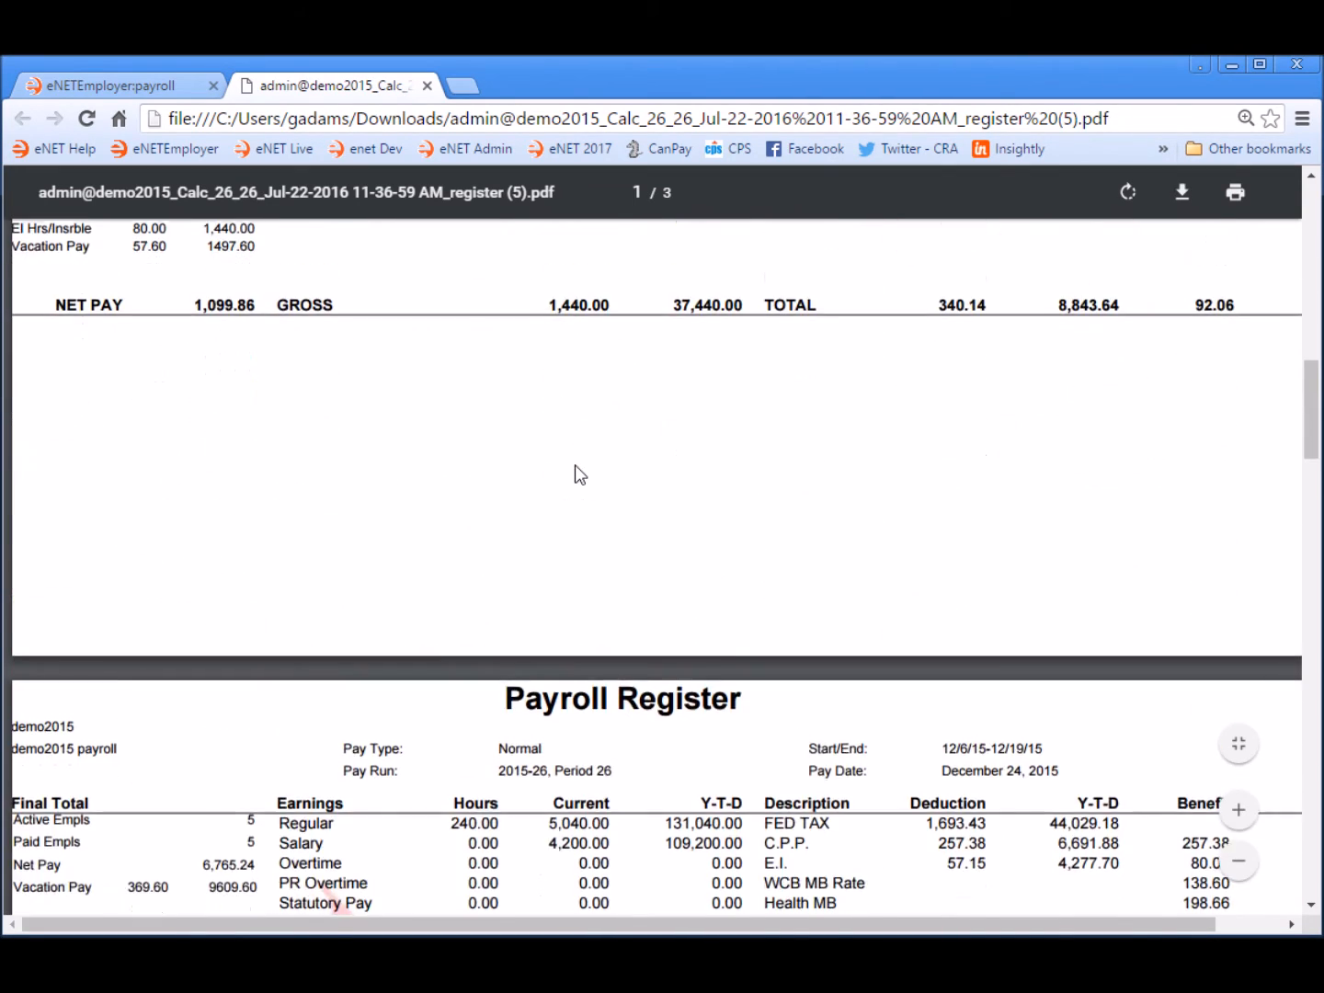
scroll(575, 464, "down", 6)
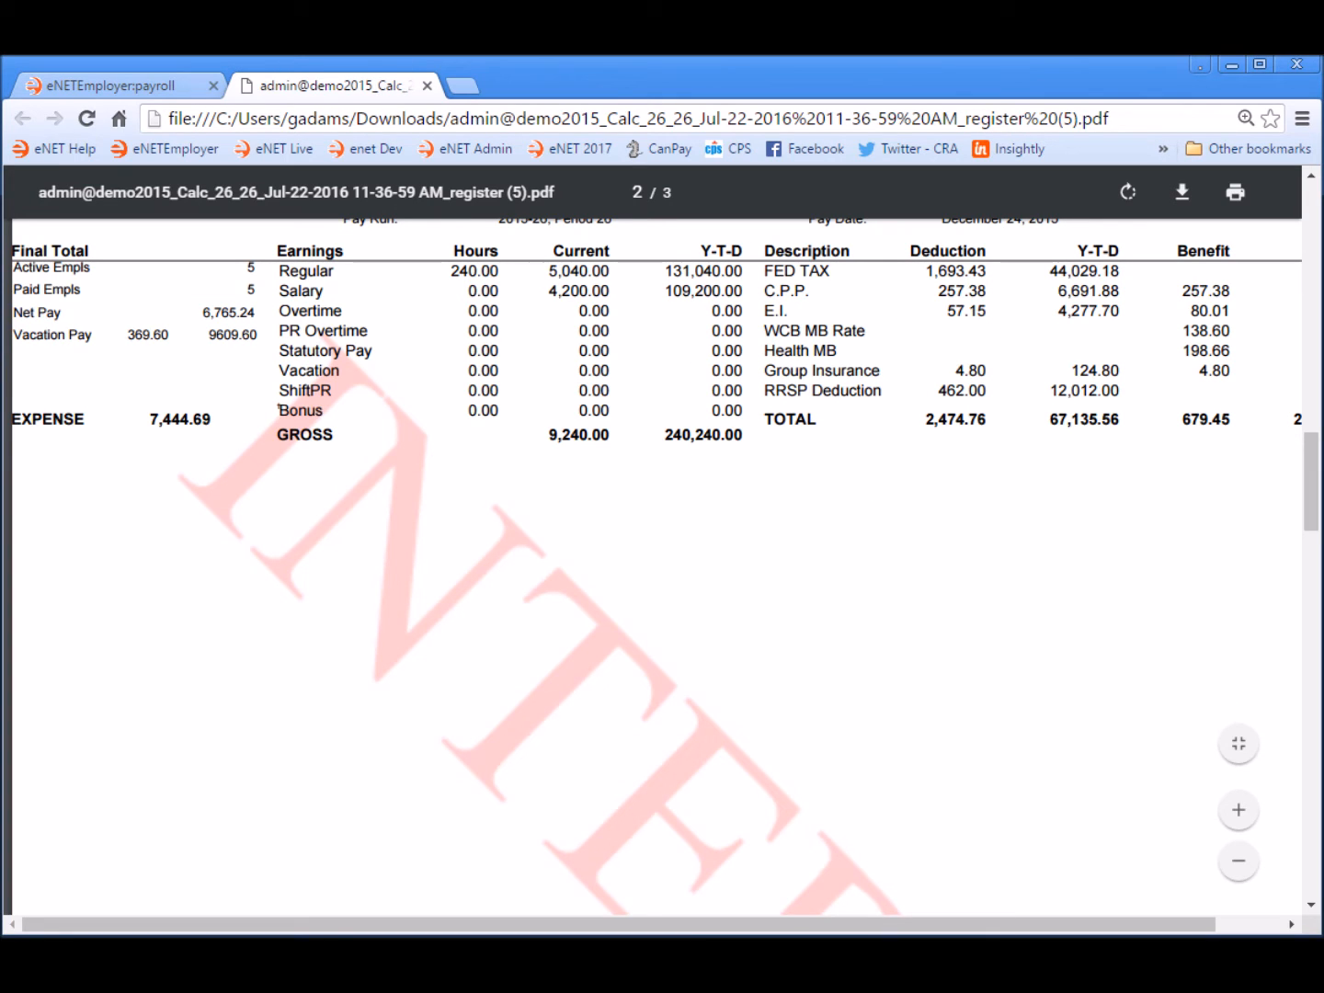
scroll(1009, 652, "down", 3)
scroll(1009, 652, "down", 8)
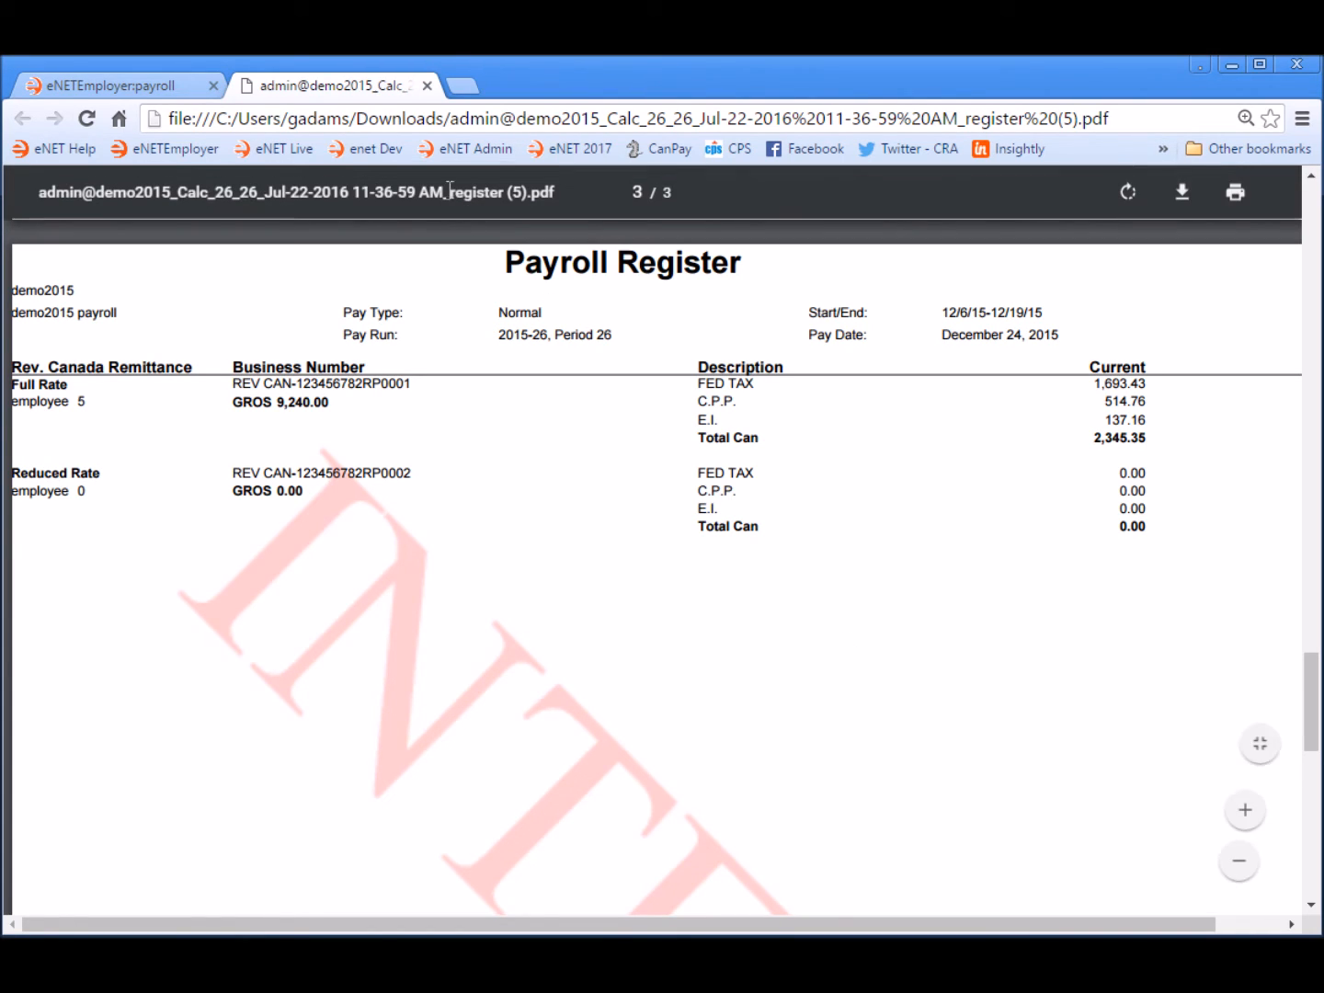
left_click(425, 86)
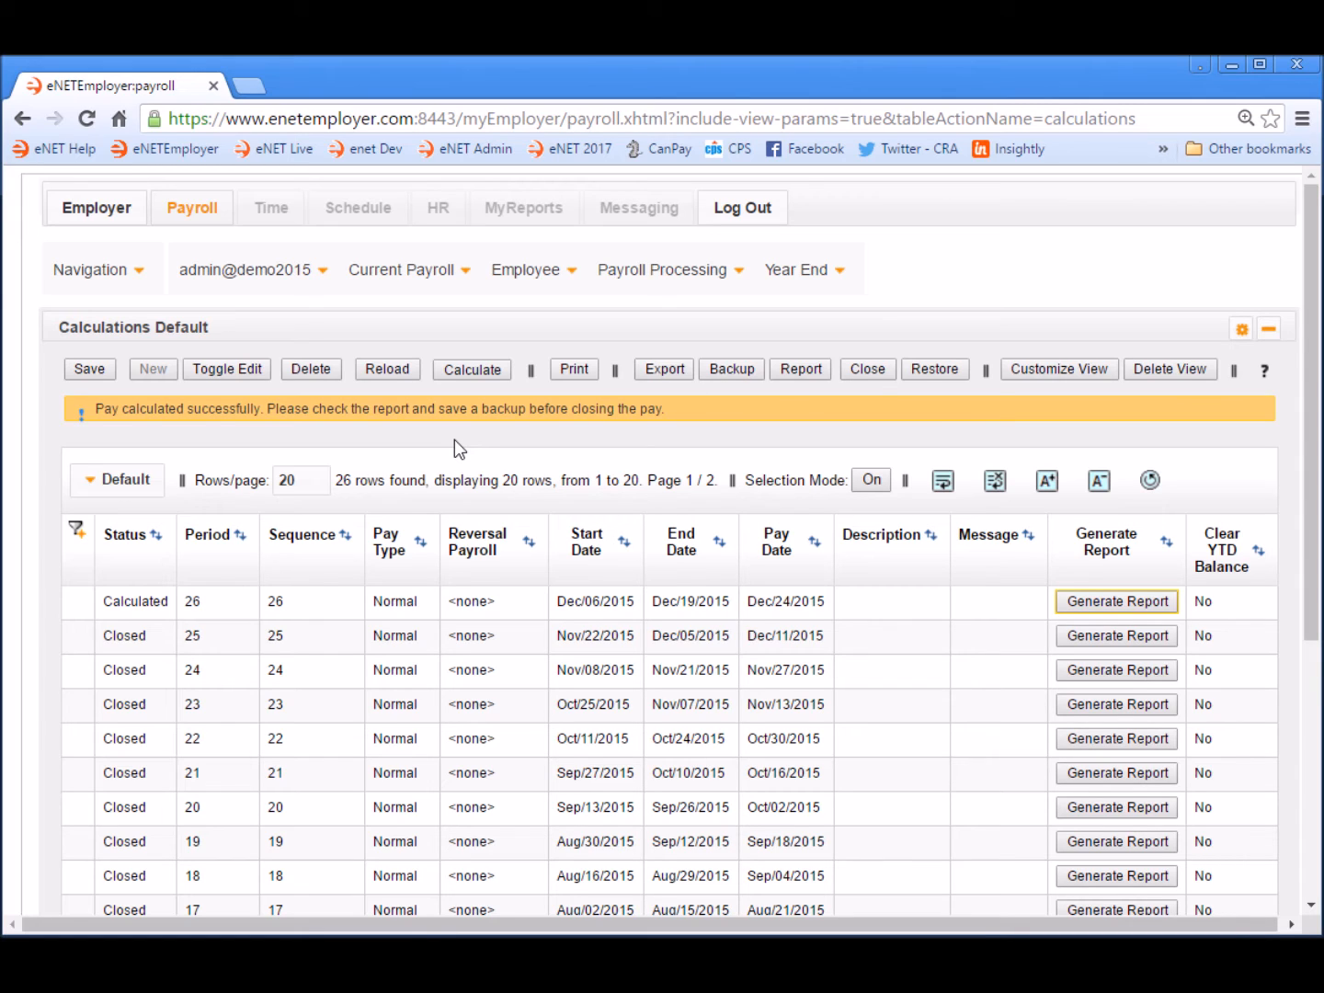
Step: Back up the calculated pay and check the downloaded .dat file in its folder
left_click(735, 370)
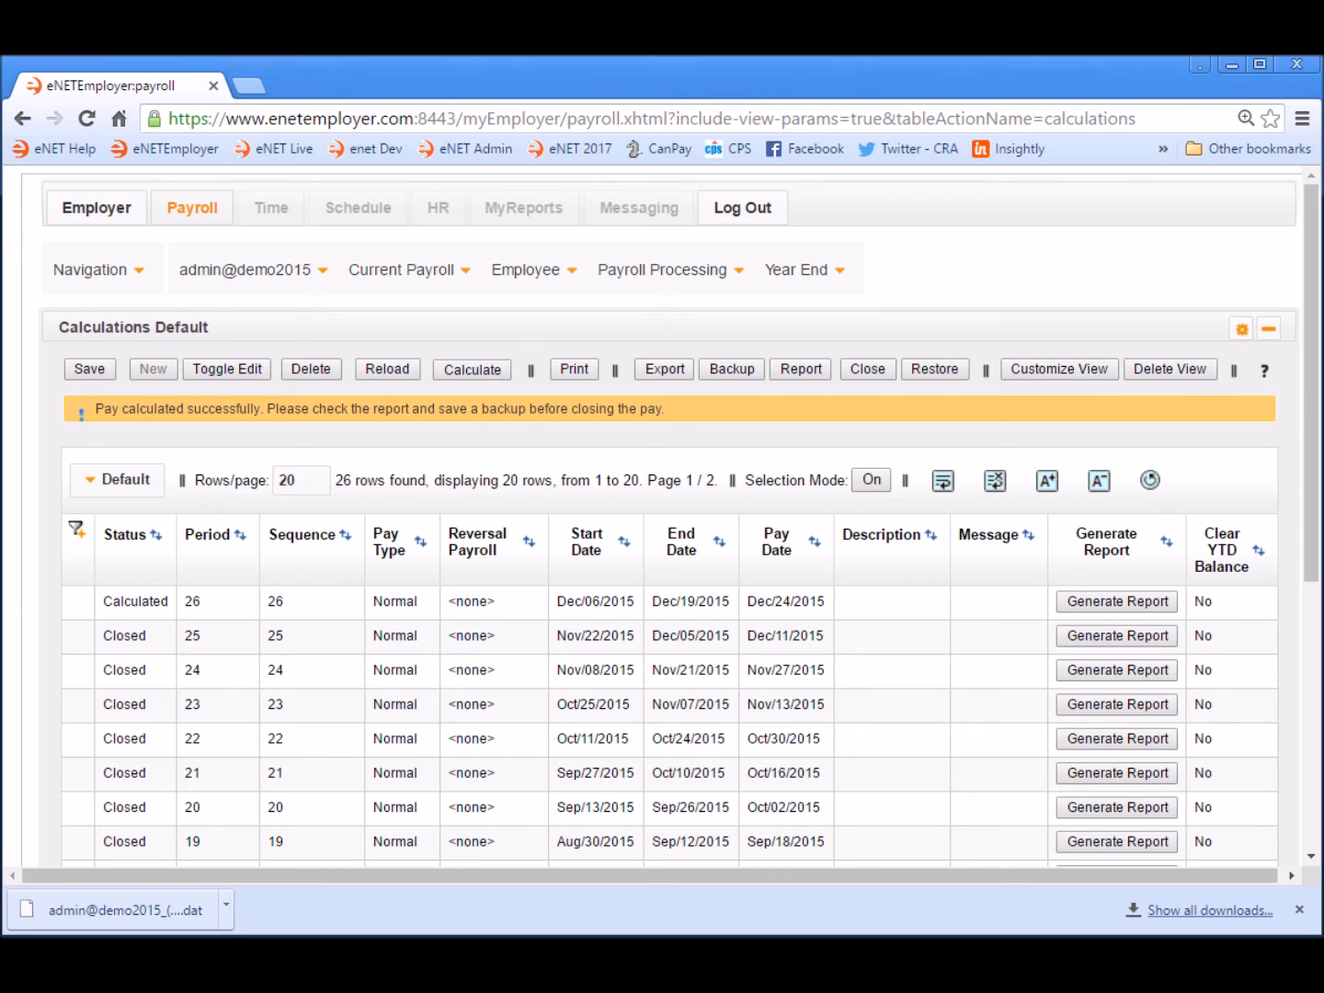
left_click(226, 905)
left_click(309, 836)
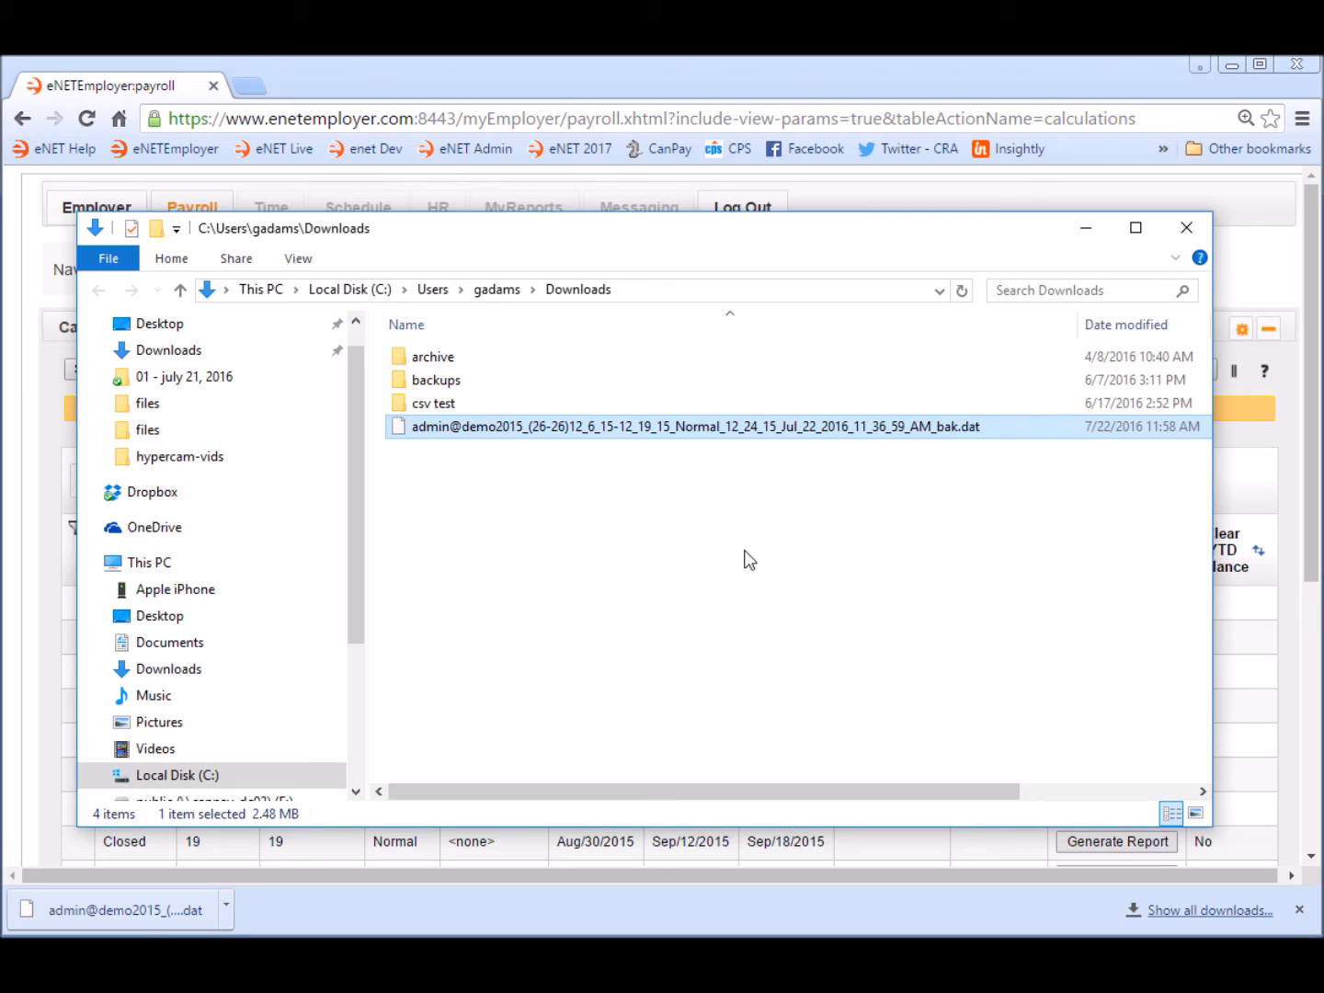
left_click(842, 80)
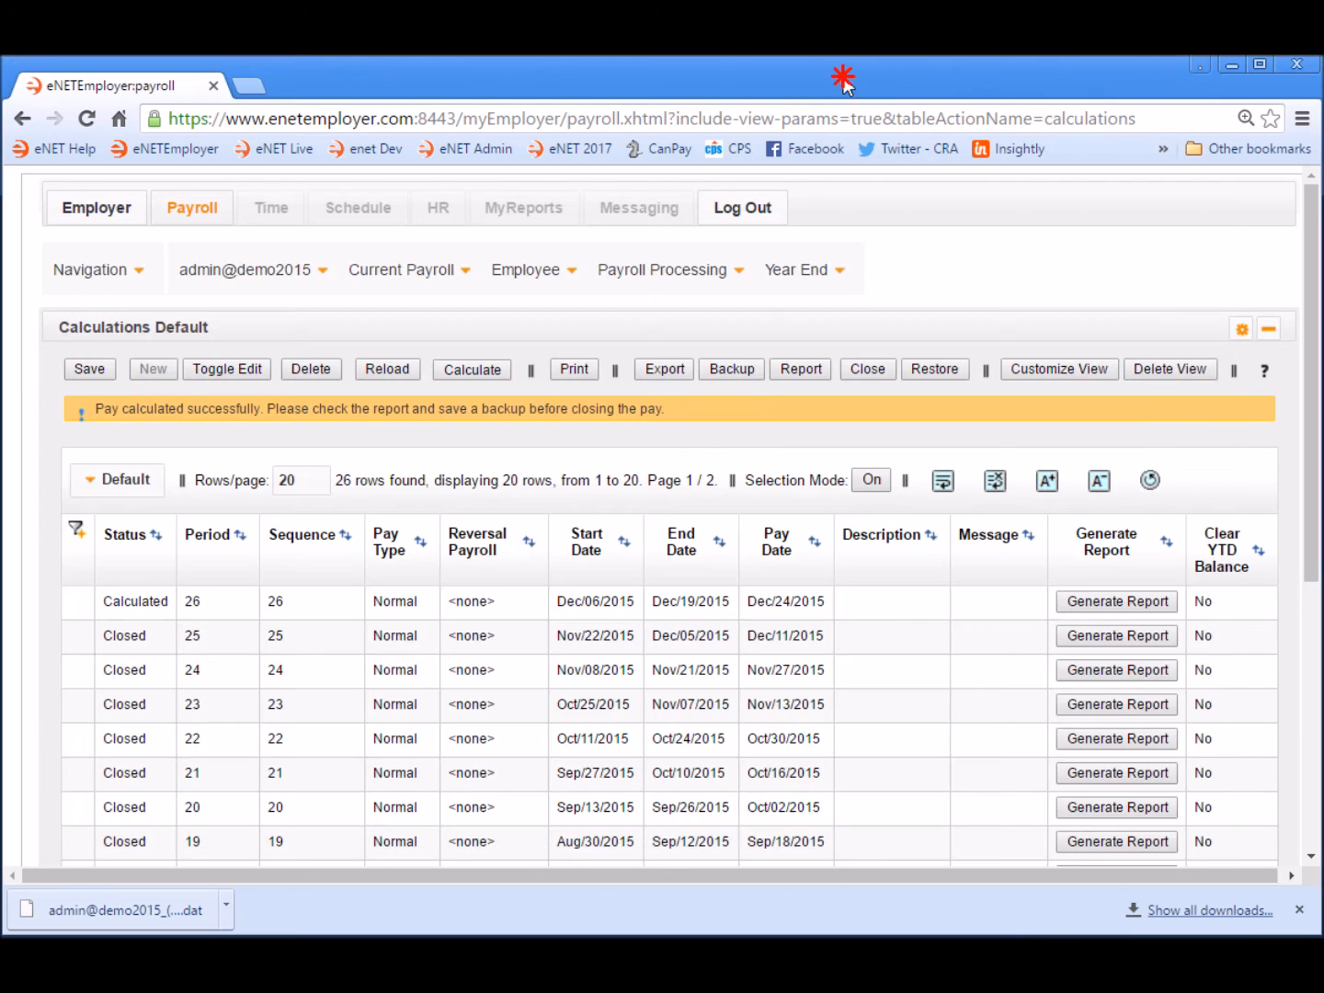
left_click(1299, 910)
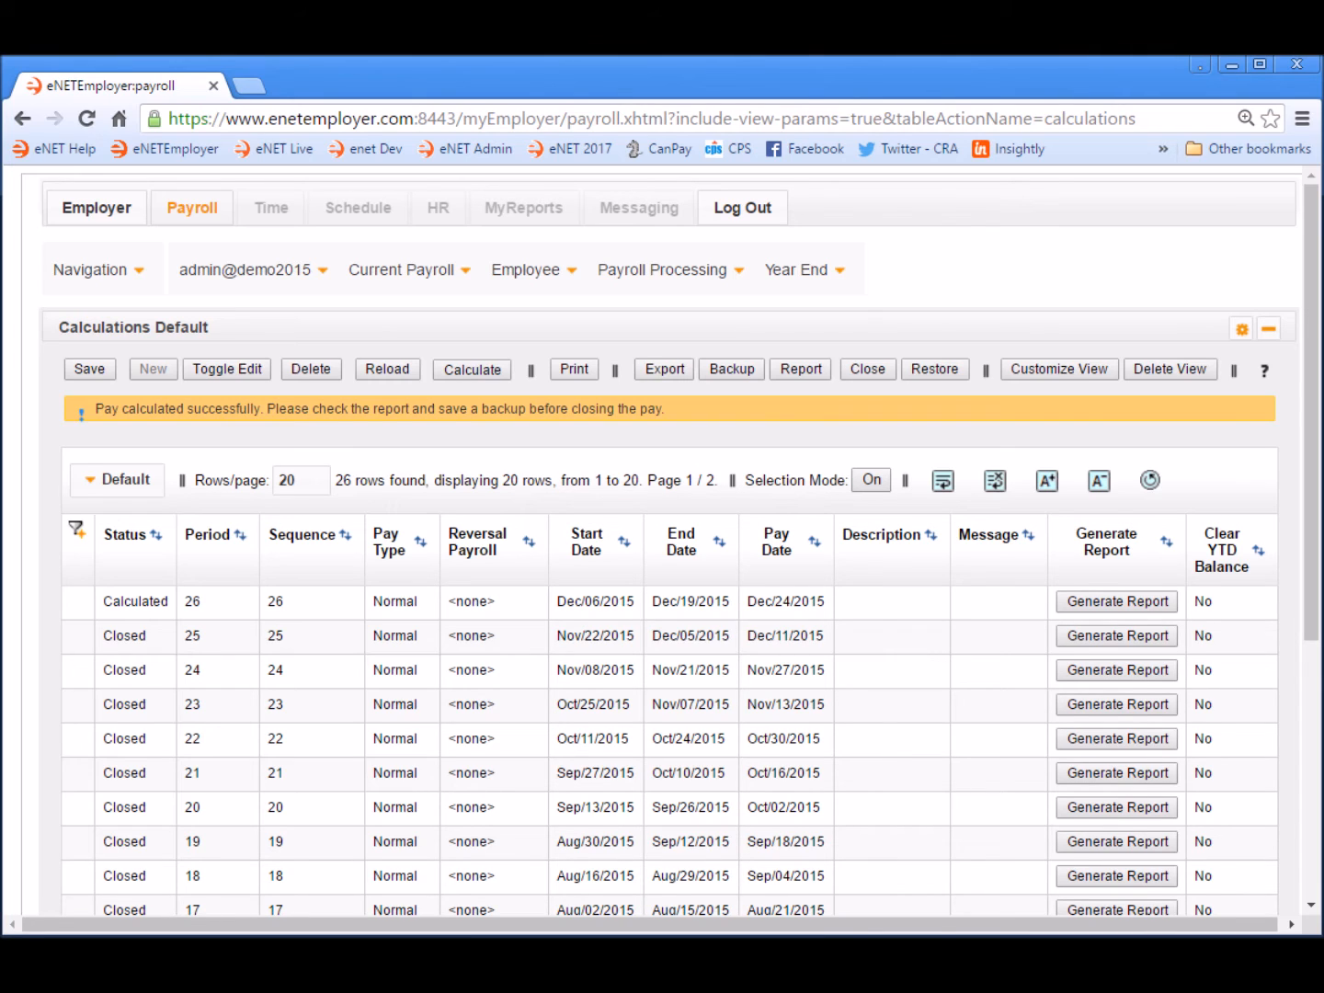
Step: Close the calculated period 26 pay to finalize it
left_click(865, 367)
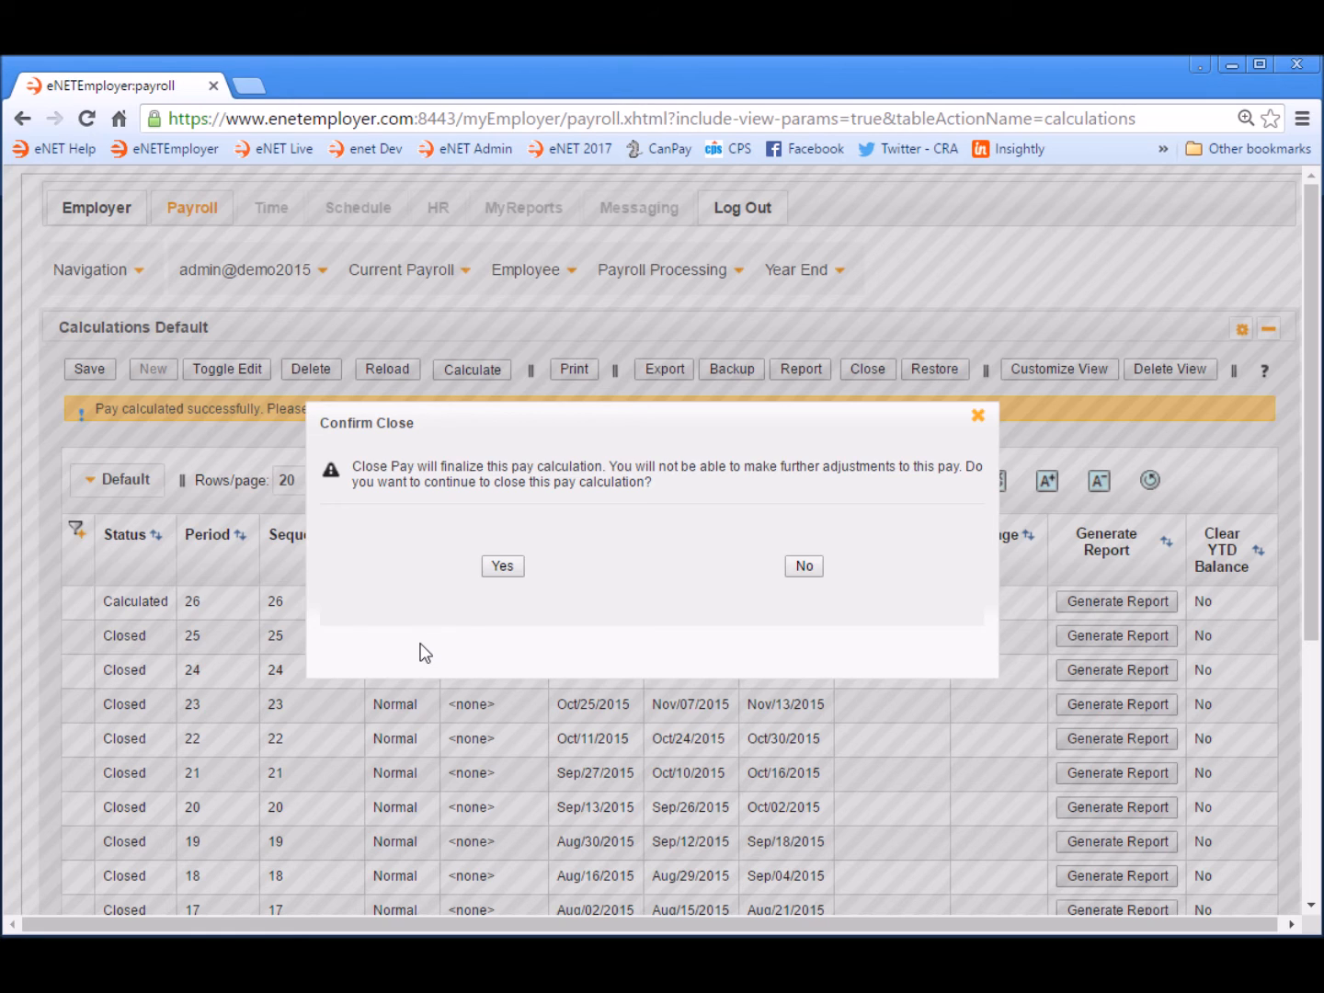
left_click(503, 567)
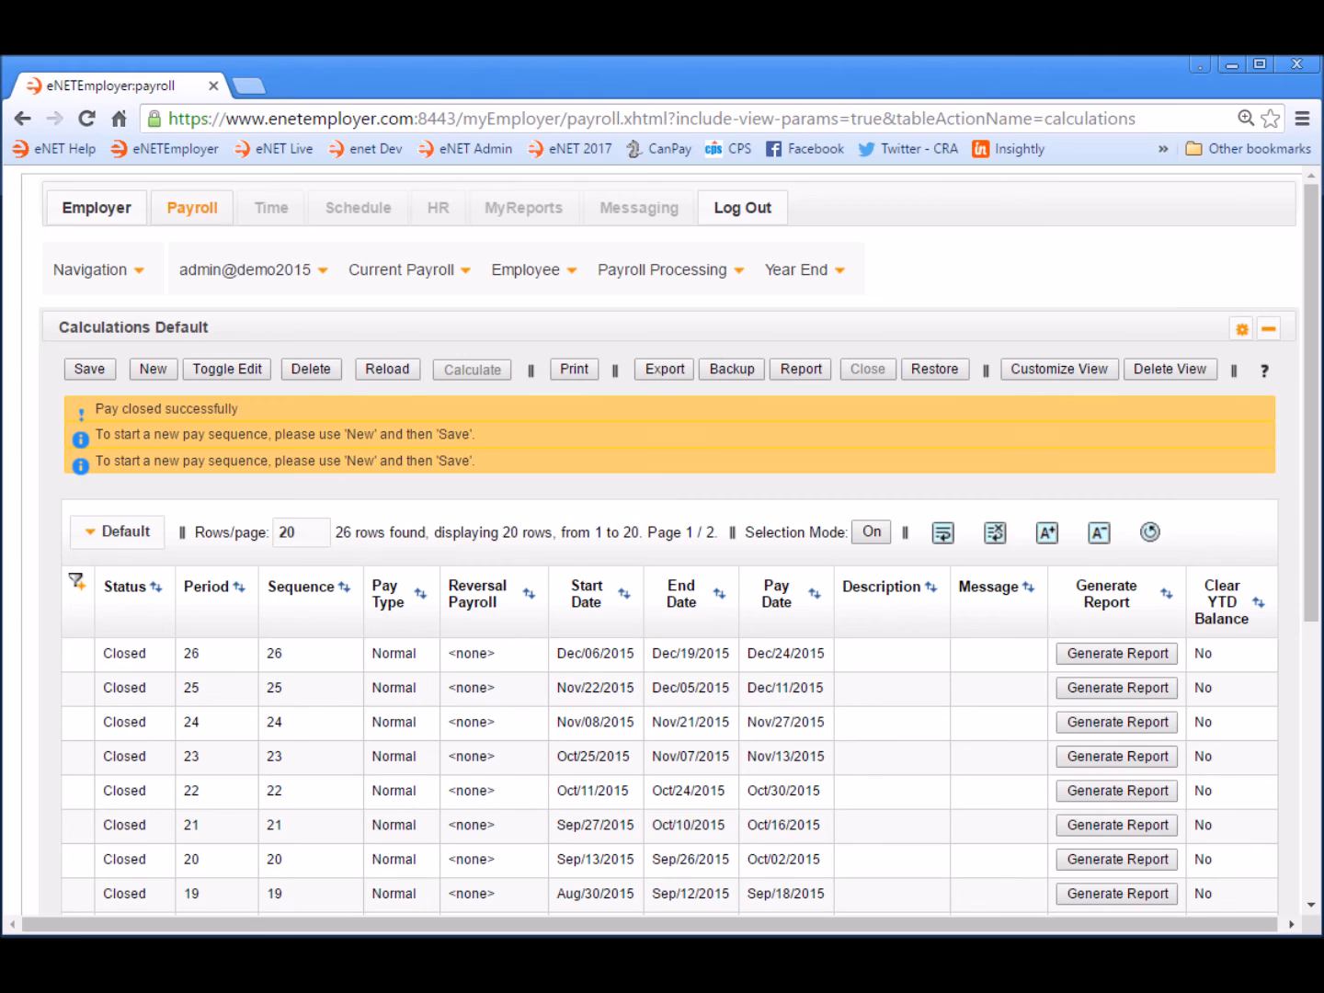
Step: Open the payroll processing reports and add a new Pay Statements report
left_click(662, 276)
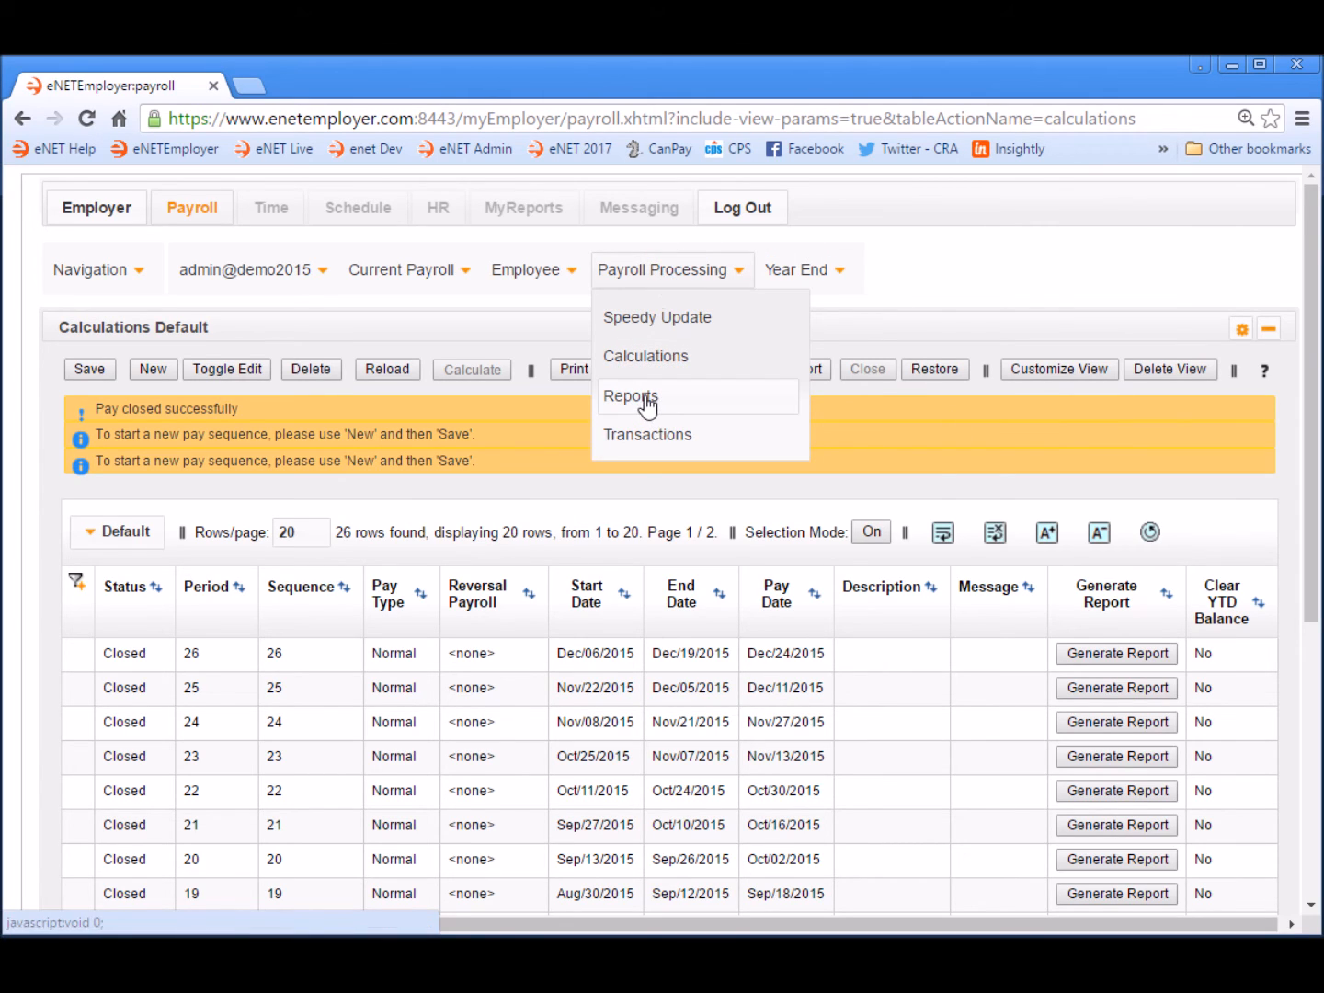
left_click(648, 403)
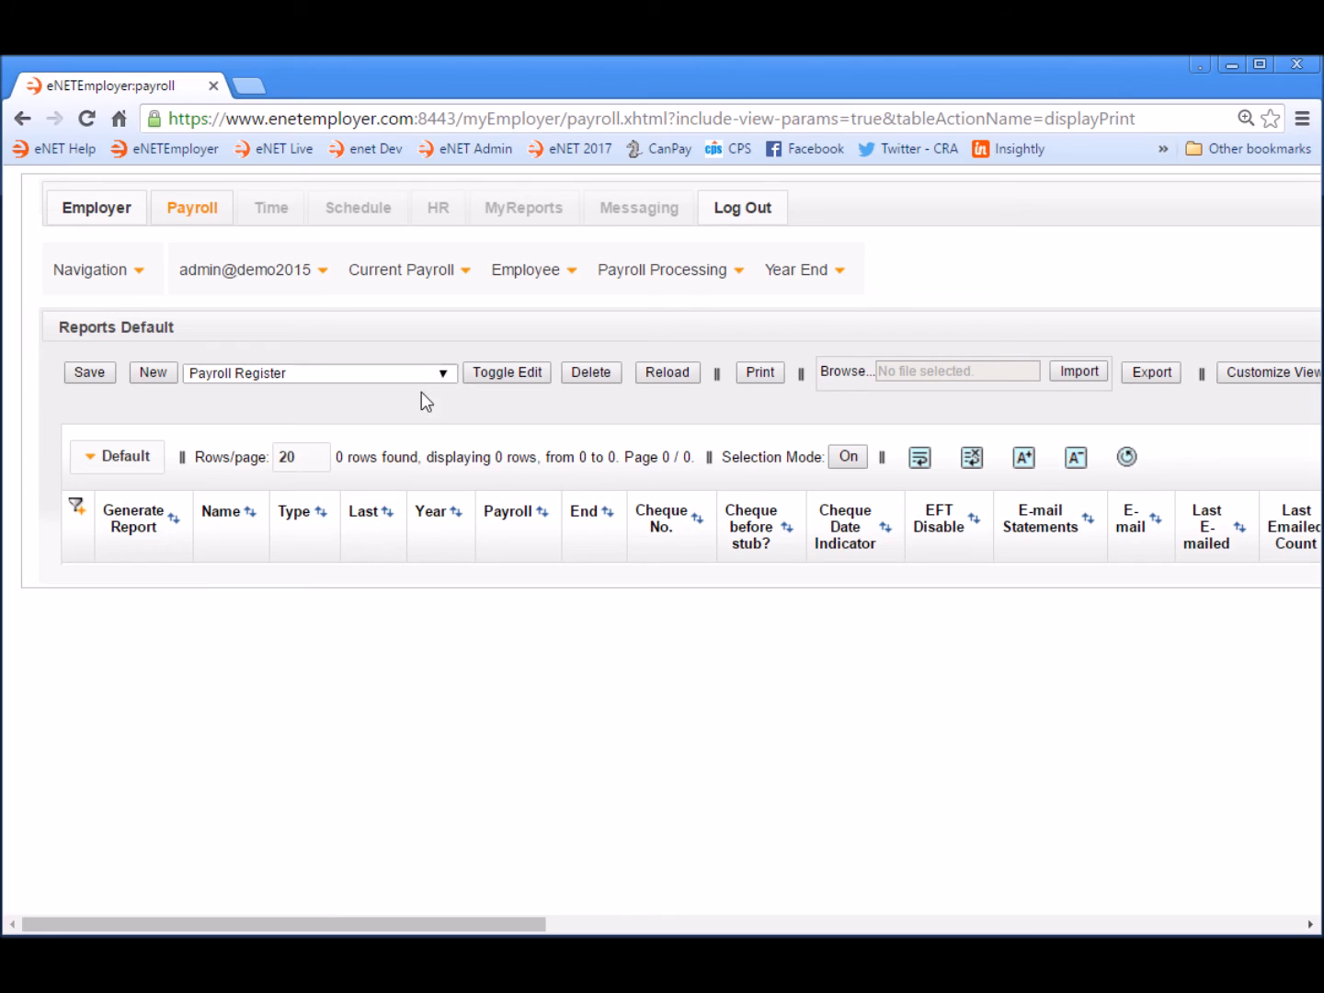
left_click(444, 376)
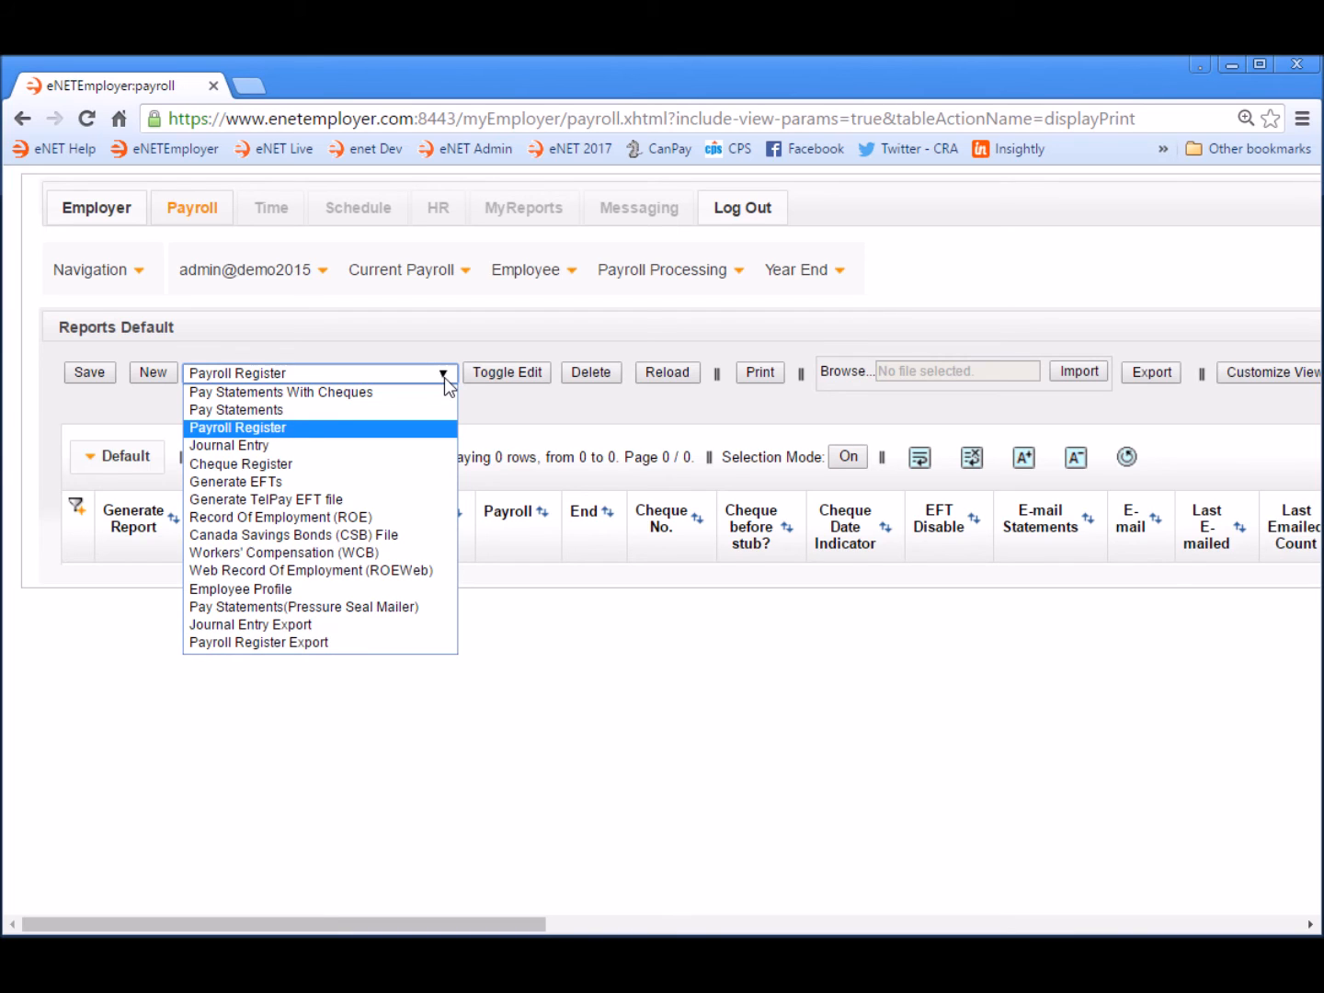
left_click(297, 414)
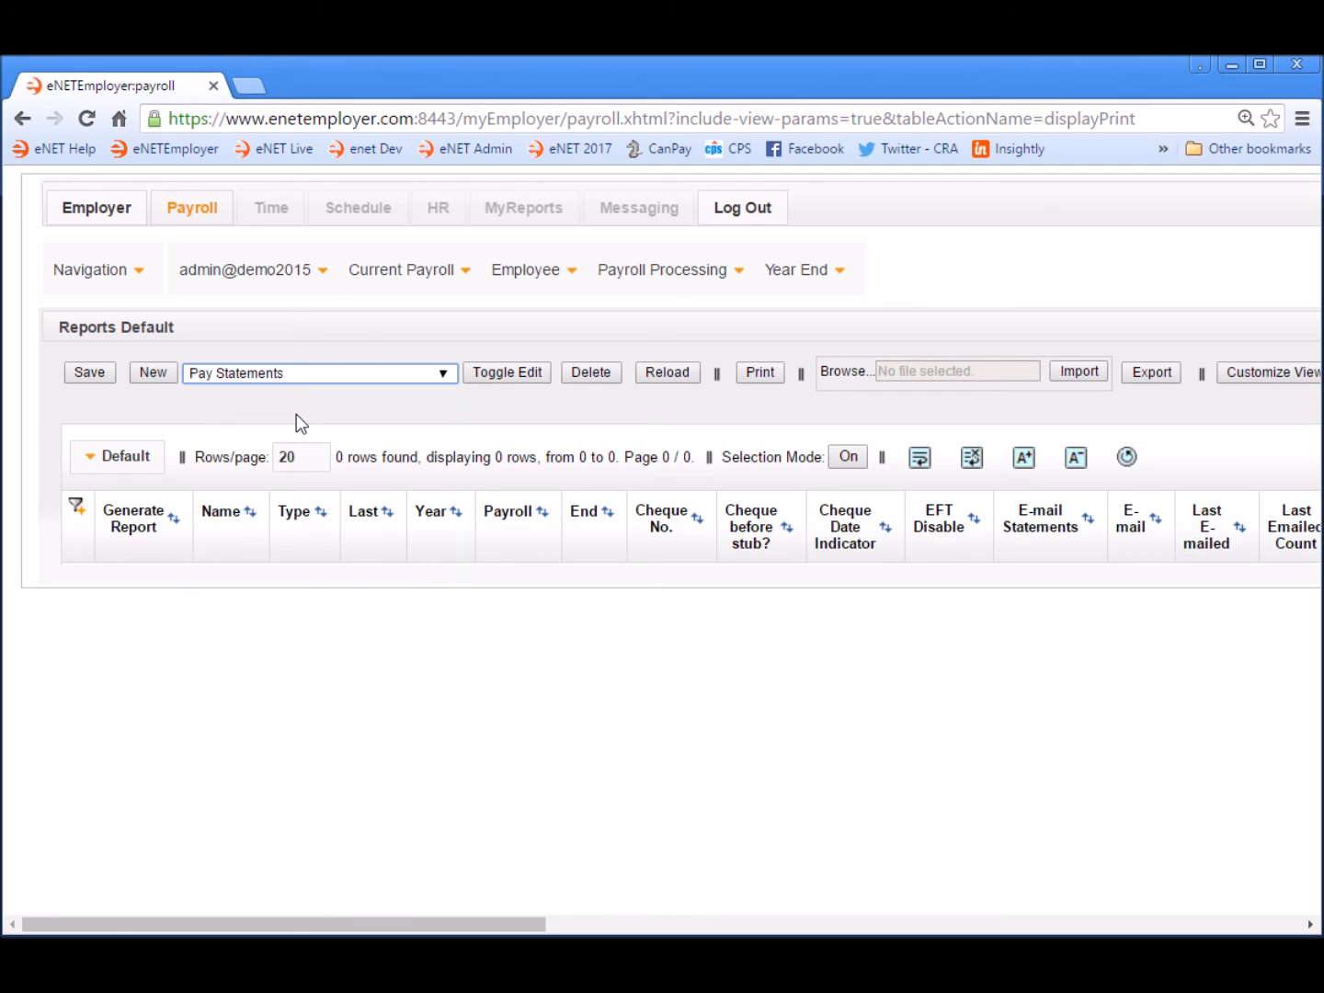
left_click(153, 372)
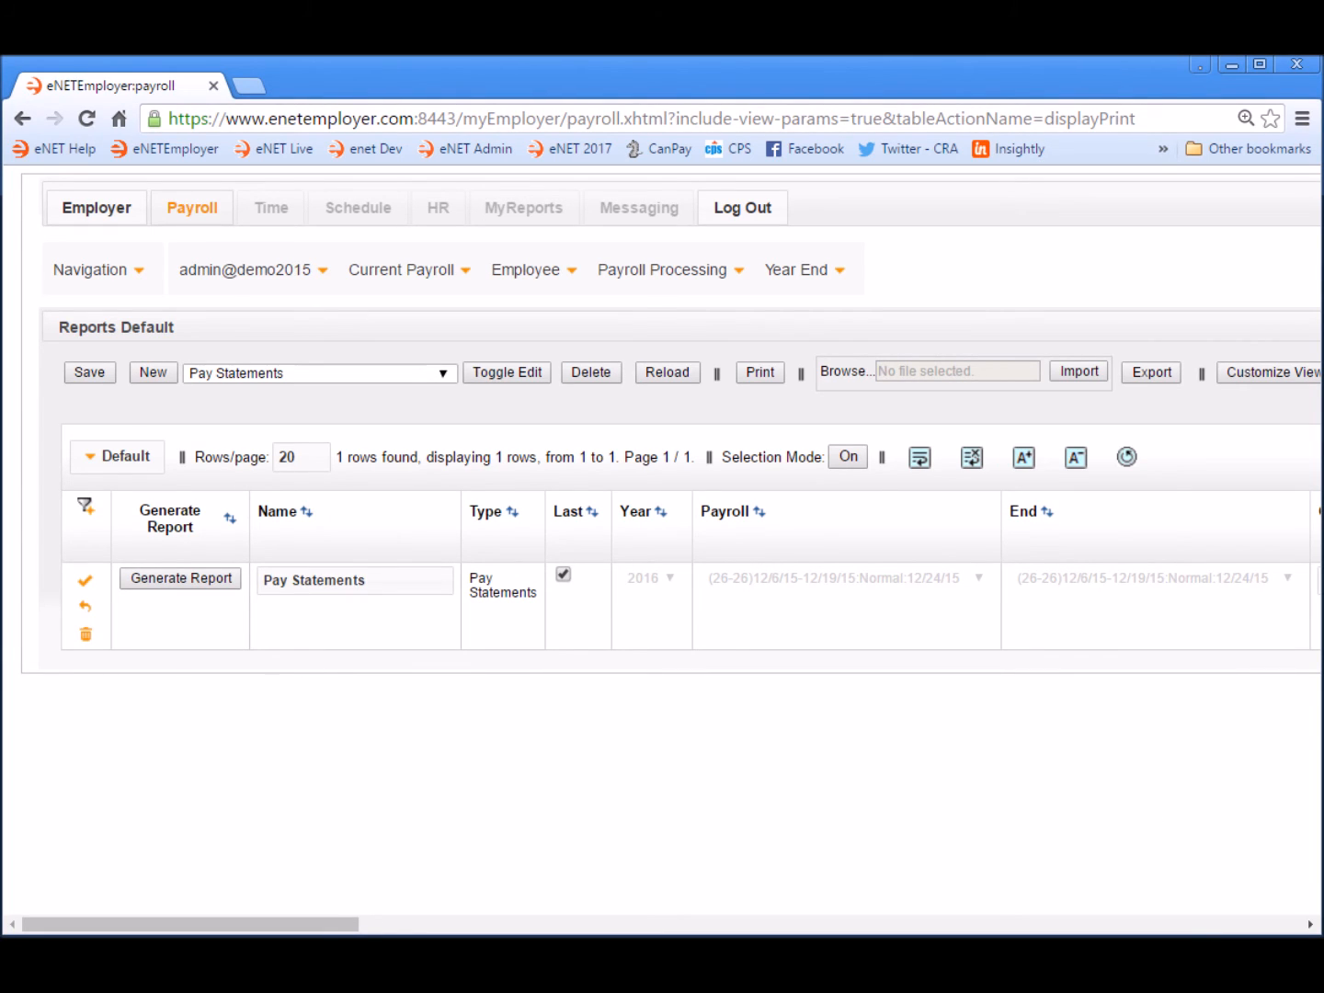
Step: Enable the Background option for the Pay Statements report and accept the row's changes
left_click_drag(294, 924, 790, 928)
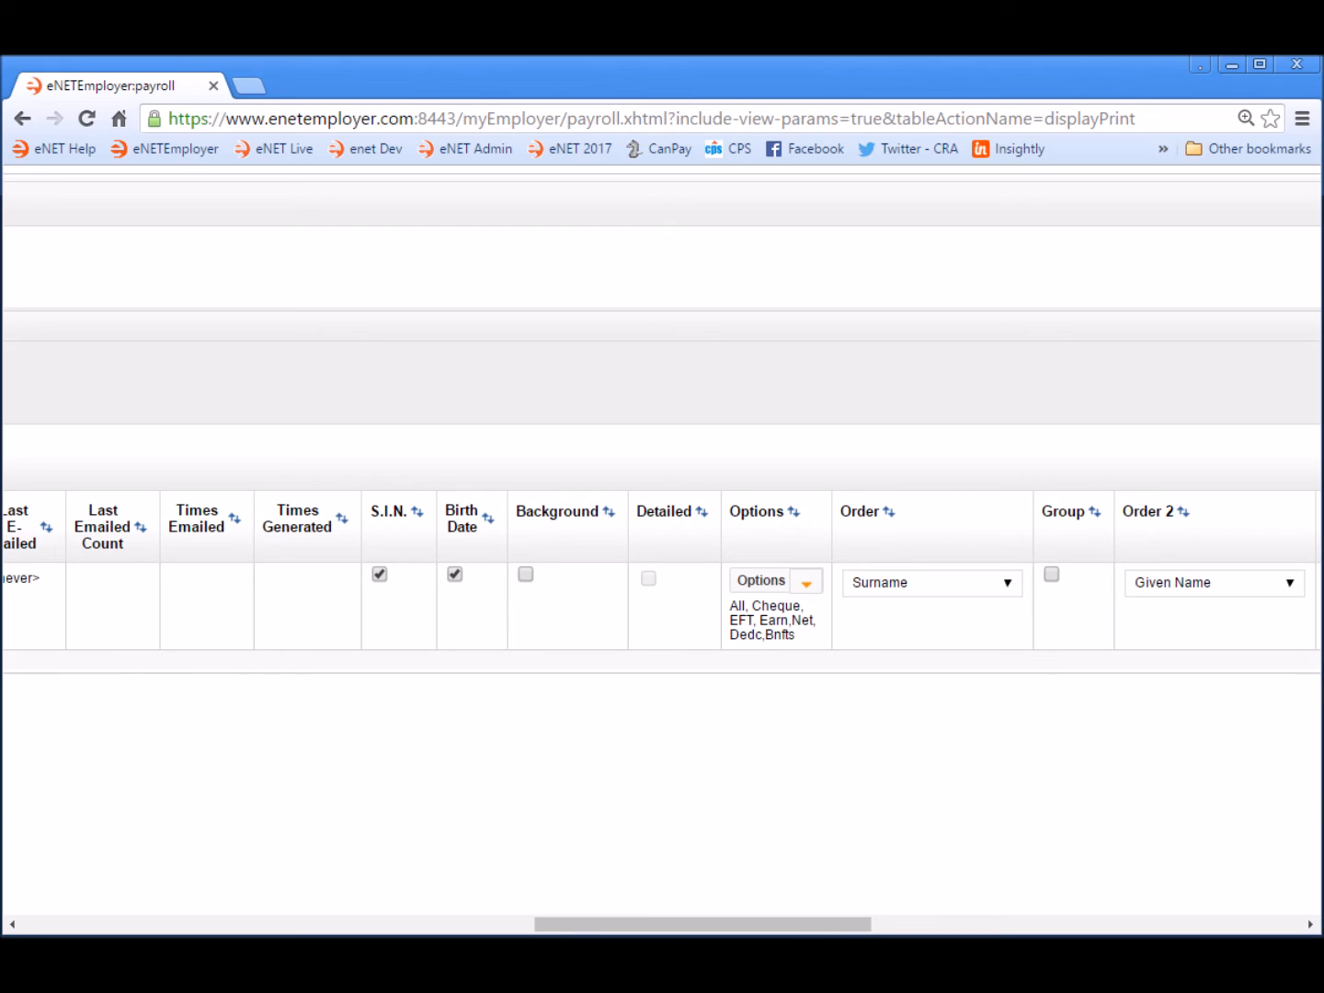
left_click(526, 576)
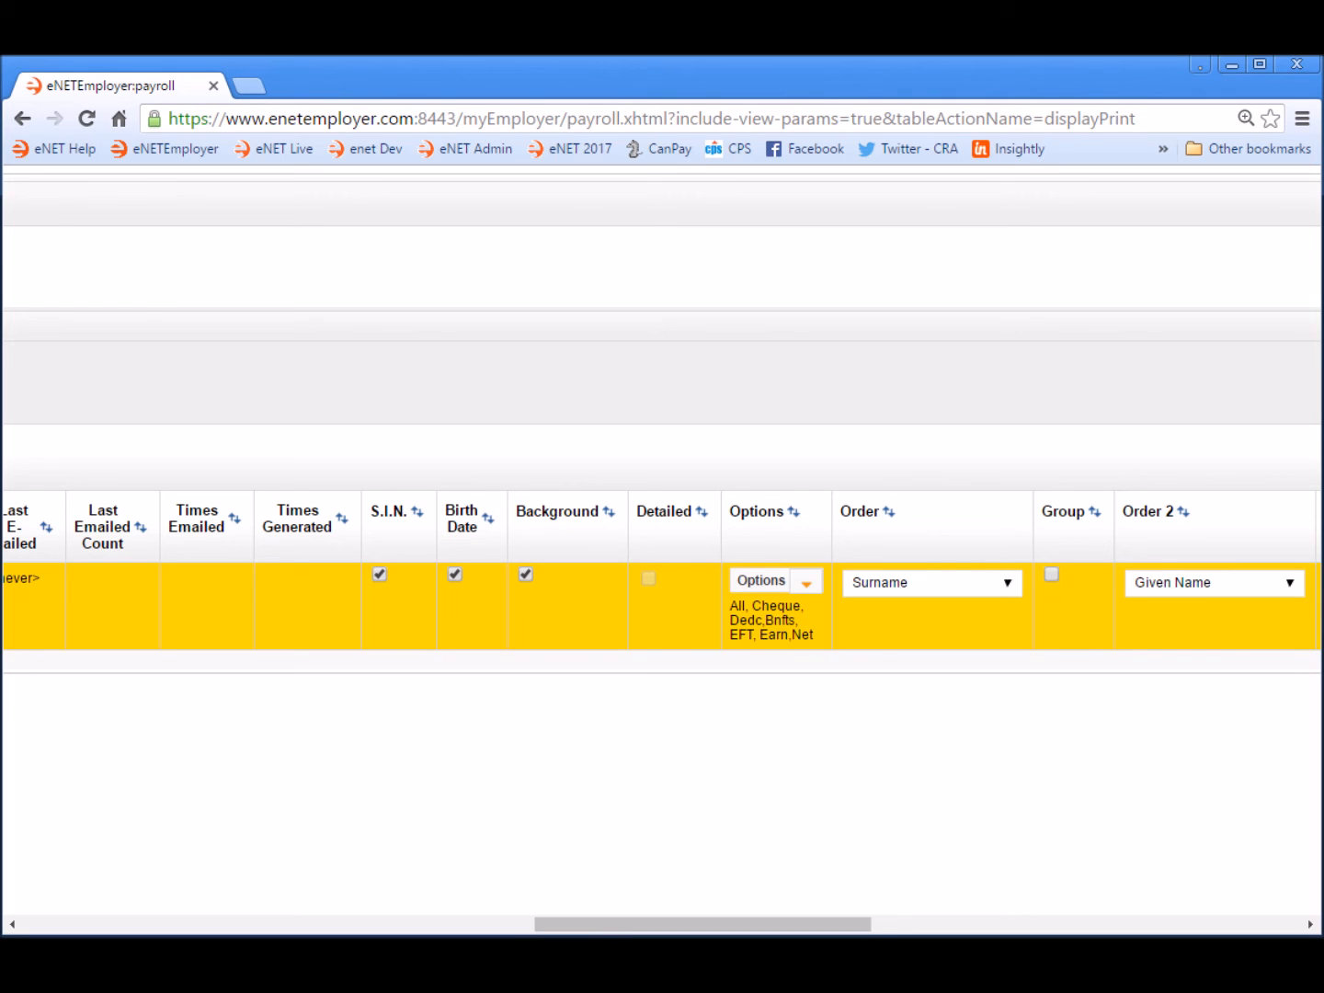
left_click_drag(668, 928, 112, 927)
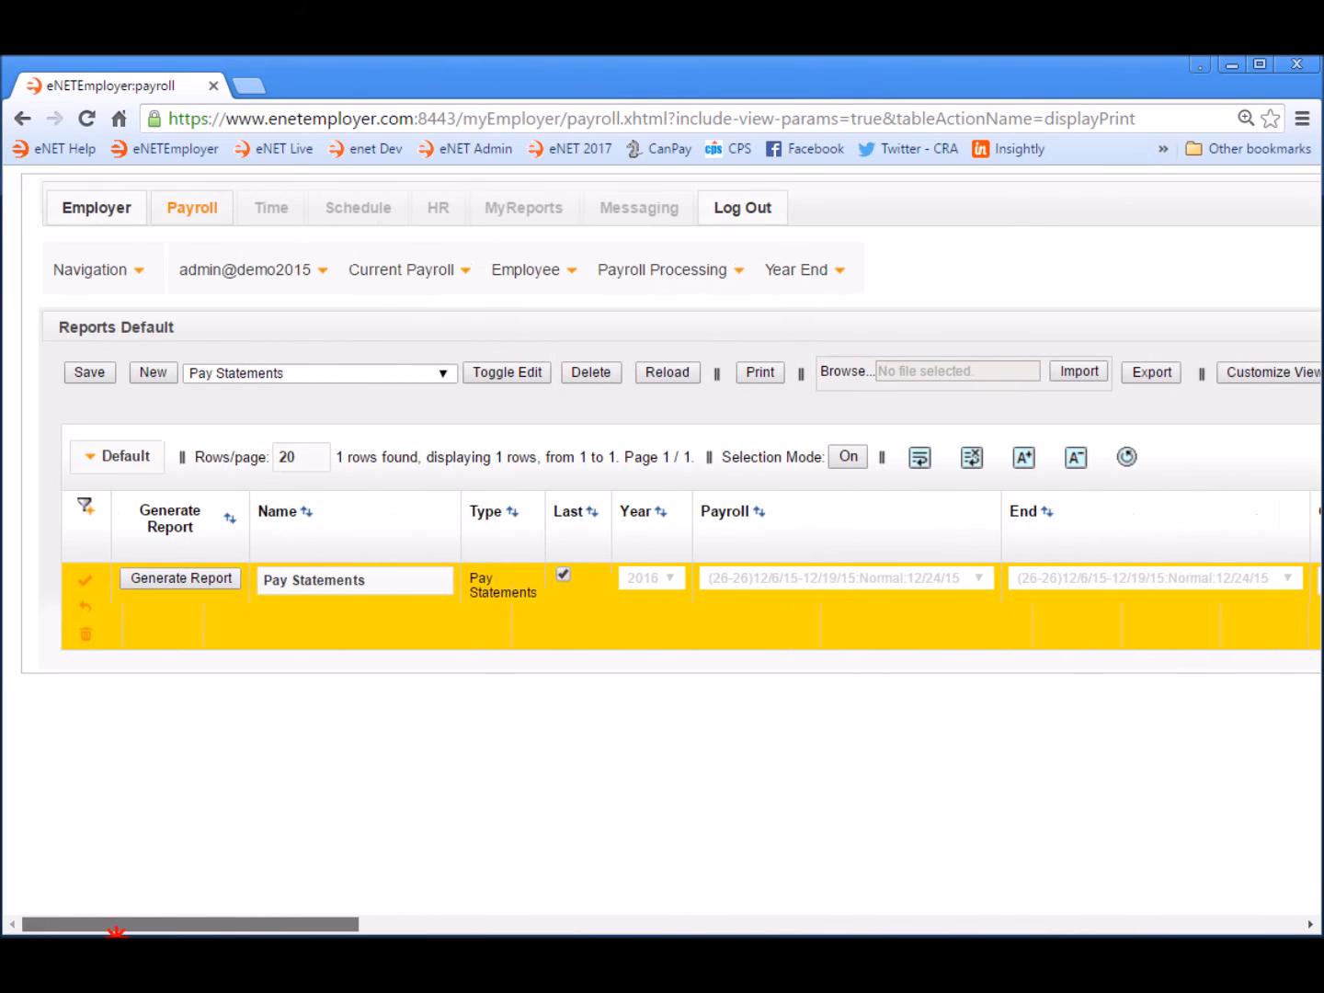
left_click(83, 579)
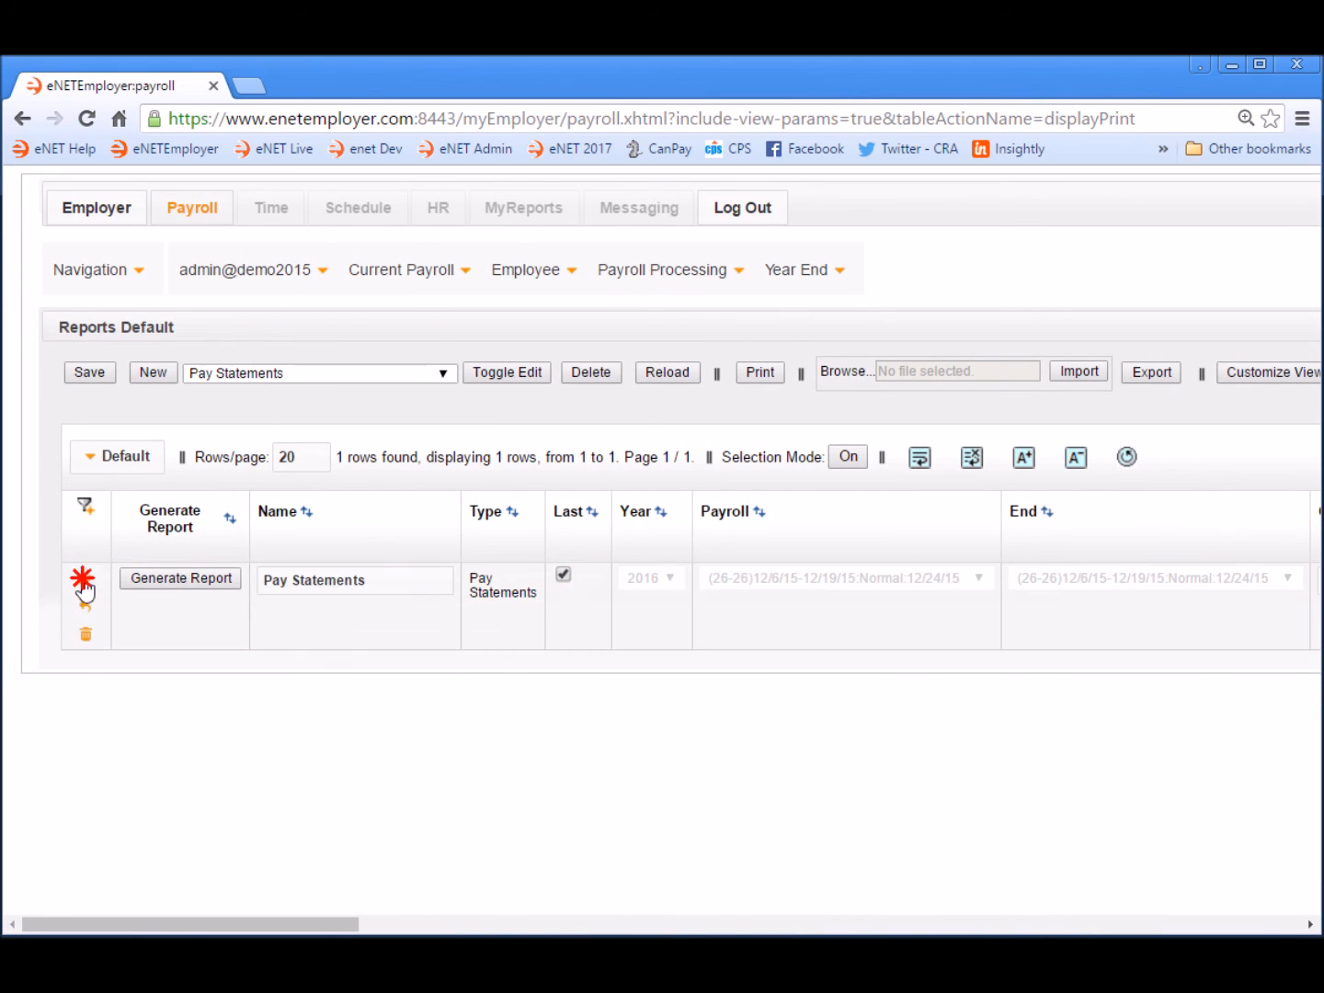
Step: Generate the Pay Statements report and review the payment statements in the downloaded PDF, closing it when done
left_click(180, 582)
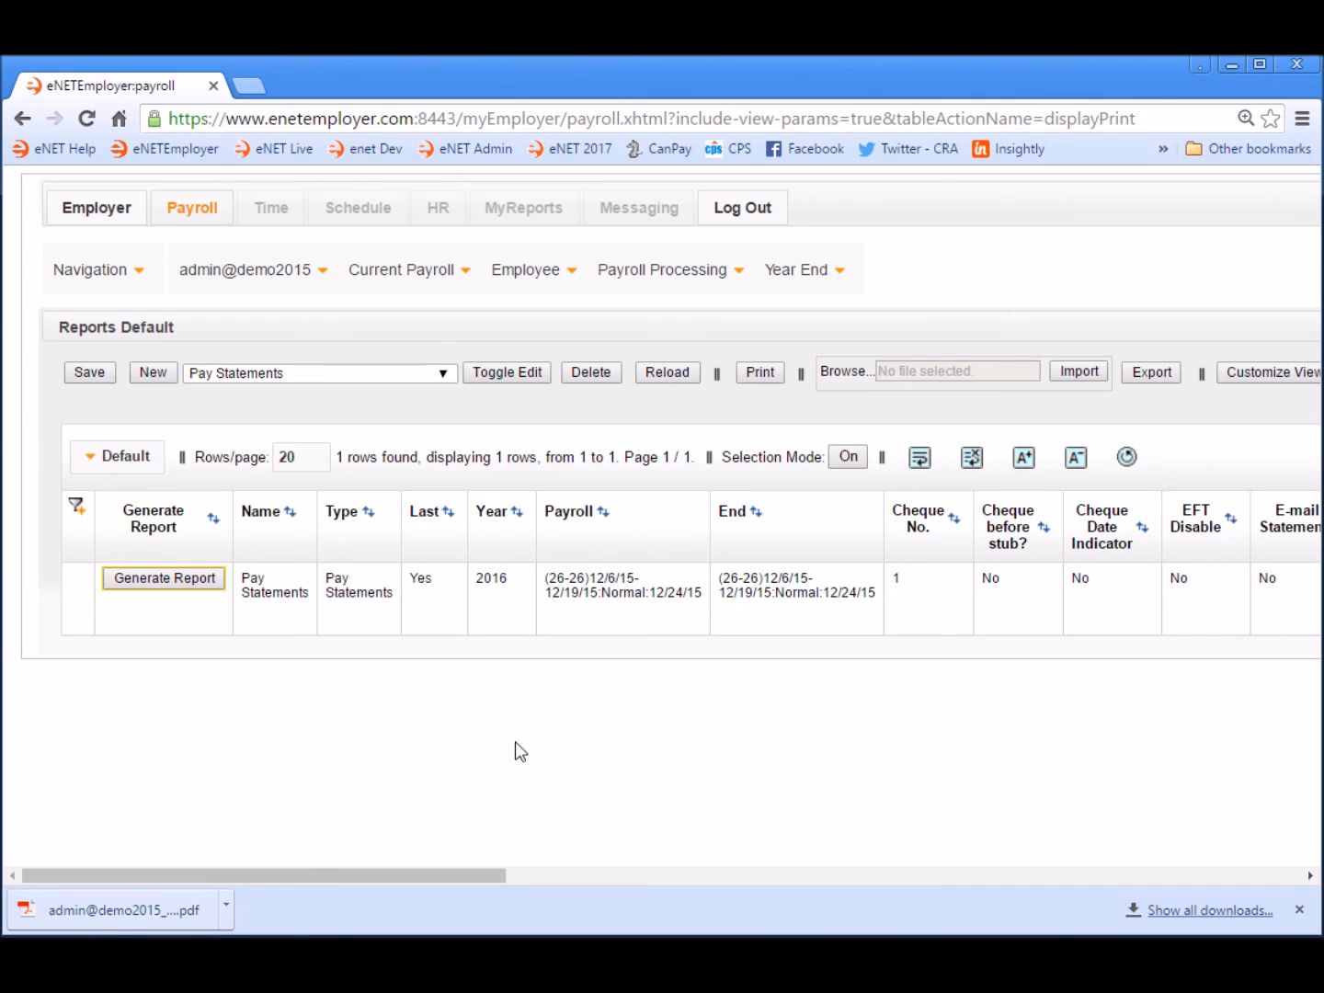
left_click(105, 908)
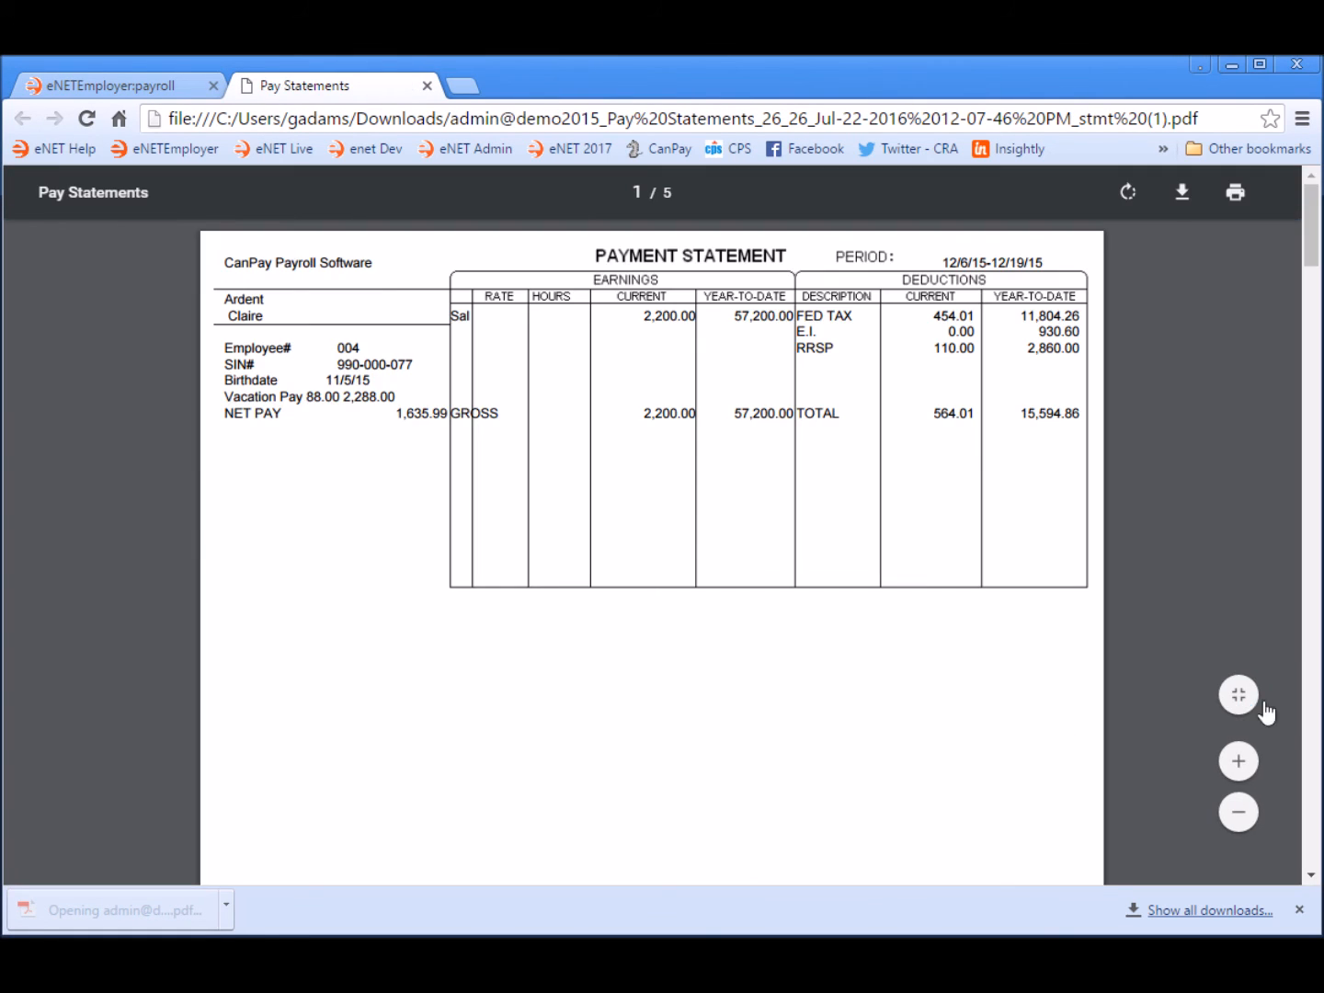
scroll(808, 705, "down", 10)
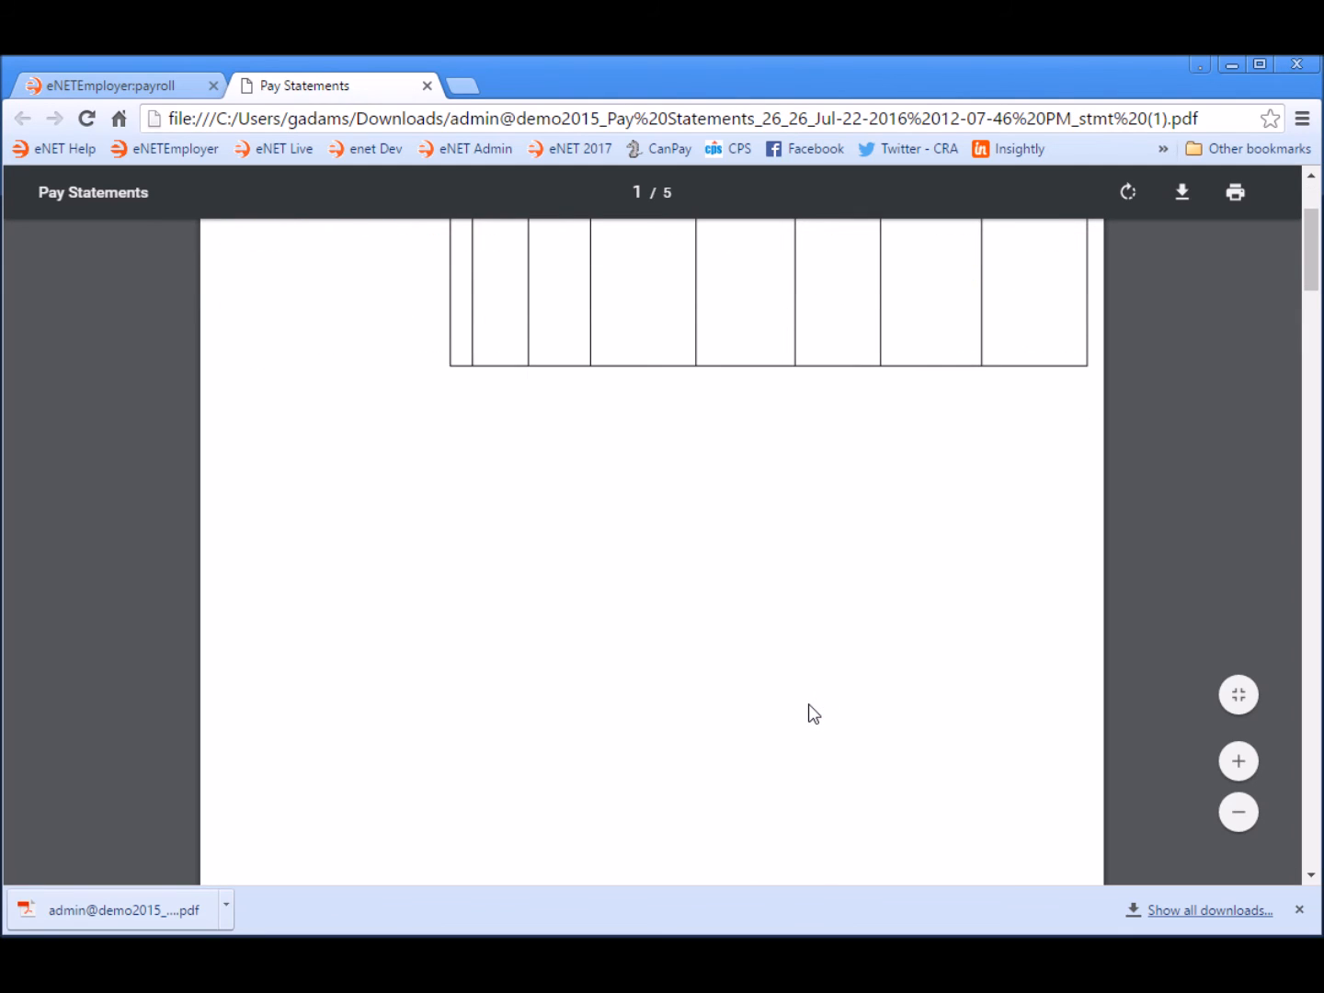
scroll(808, 704, "down", 2)
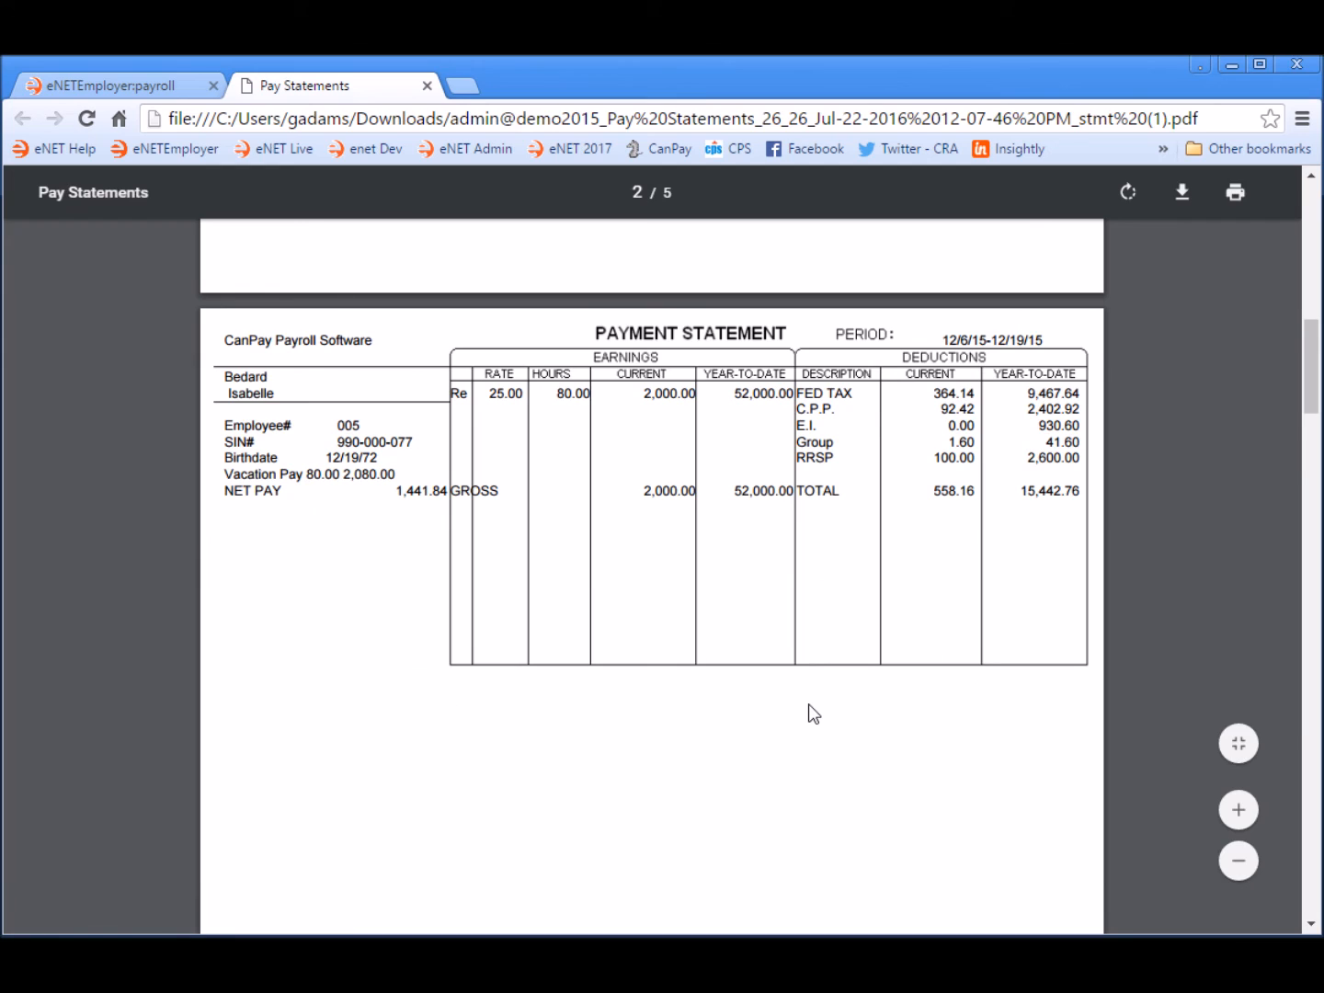
scroll(808, 703, "down", 6)
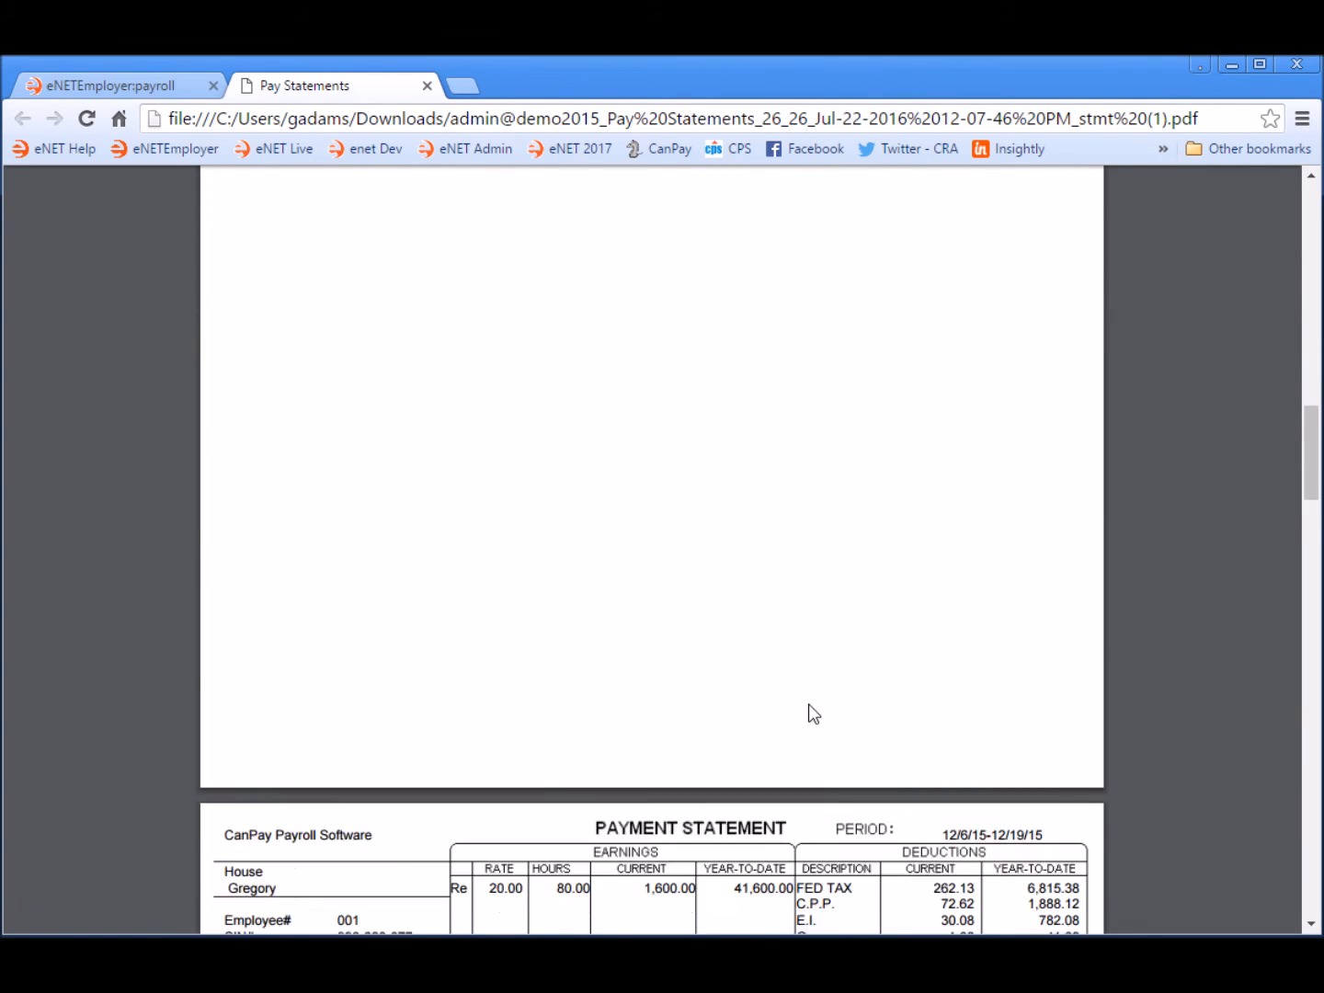
scroll(808, 703, "down", 5)
scroll(808, 715, "down", 1)
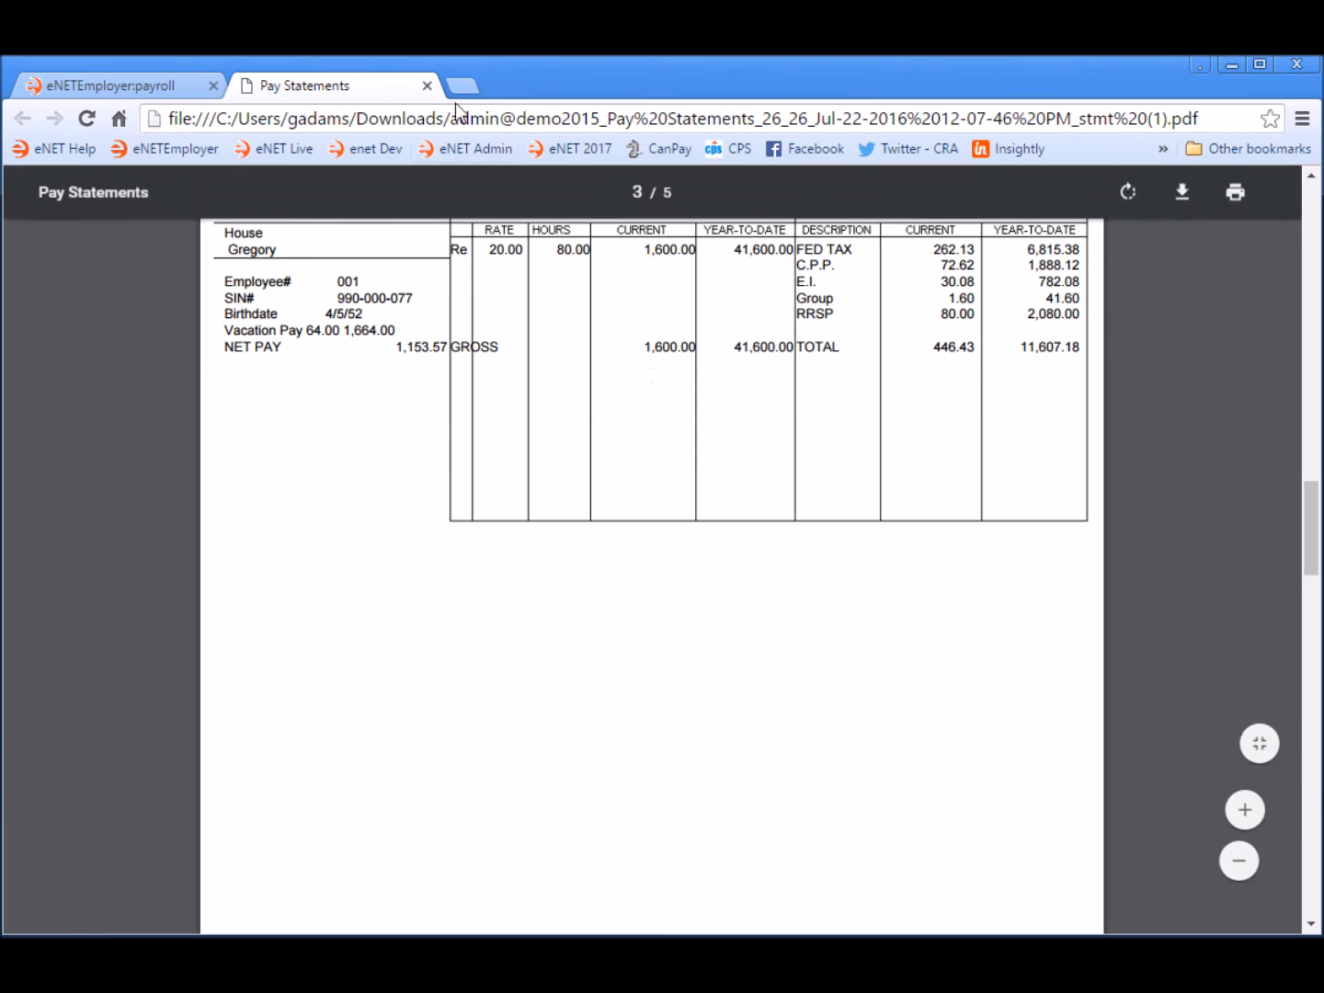
left_click(427, 87)
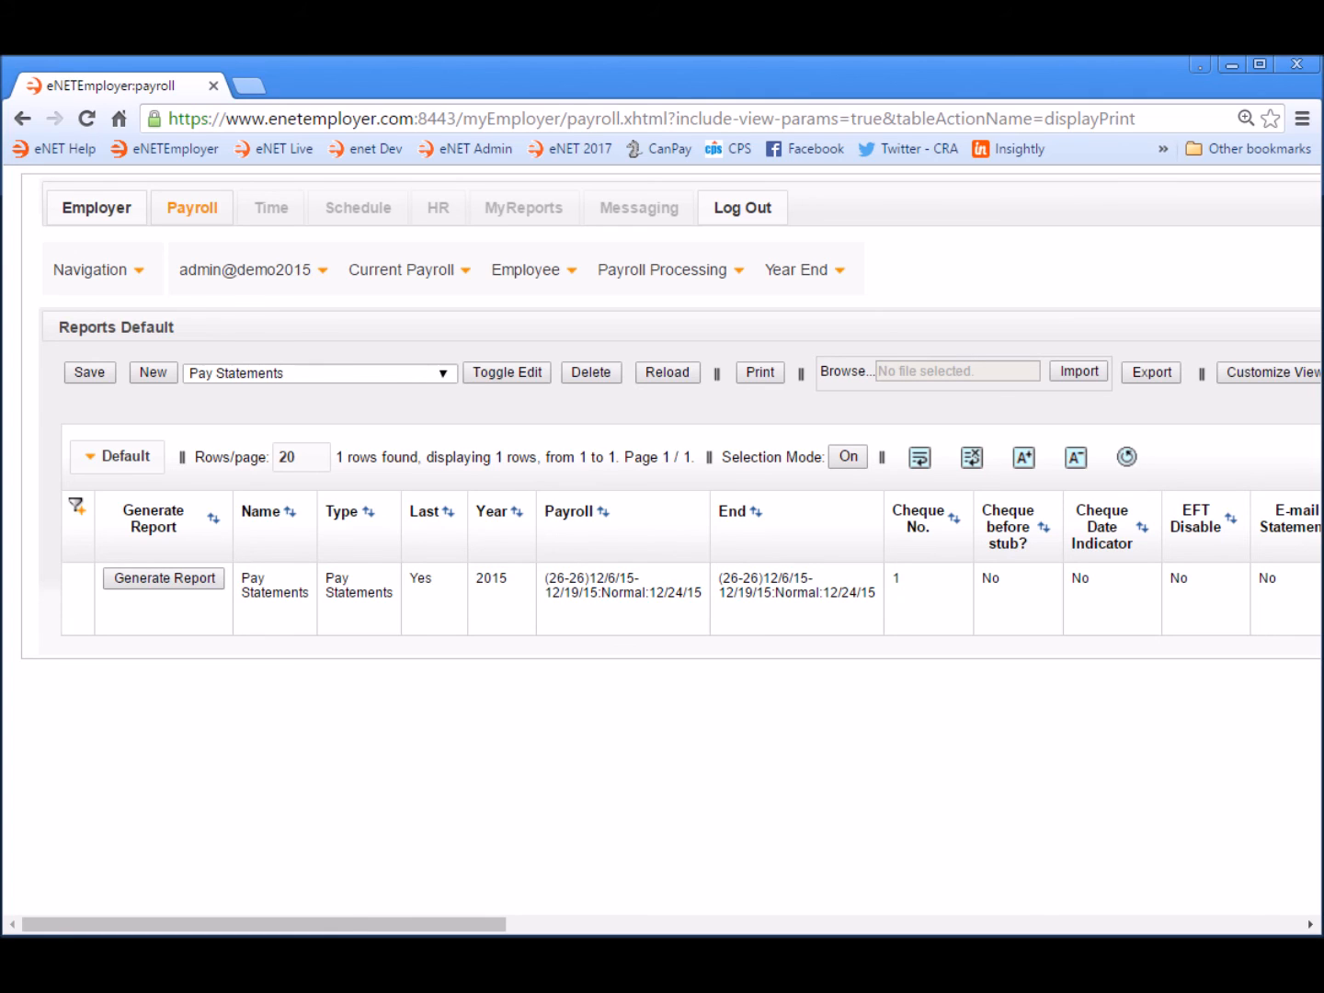
Step: Enable E-mail Statements for the Pay Statements report, e-mail the statements to the employees, and check the recipients
left_click(764, 622)
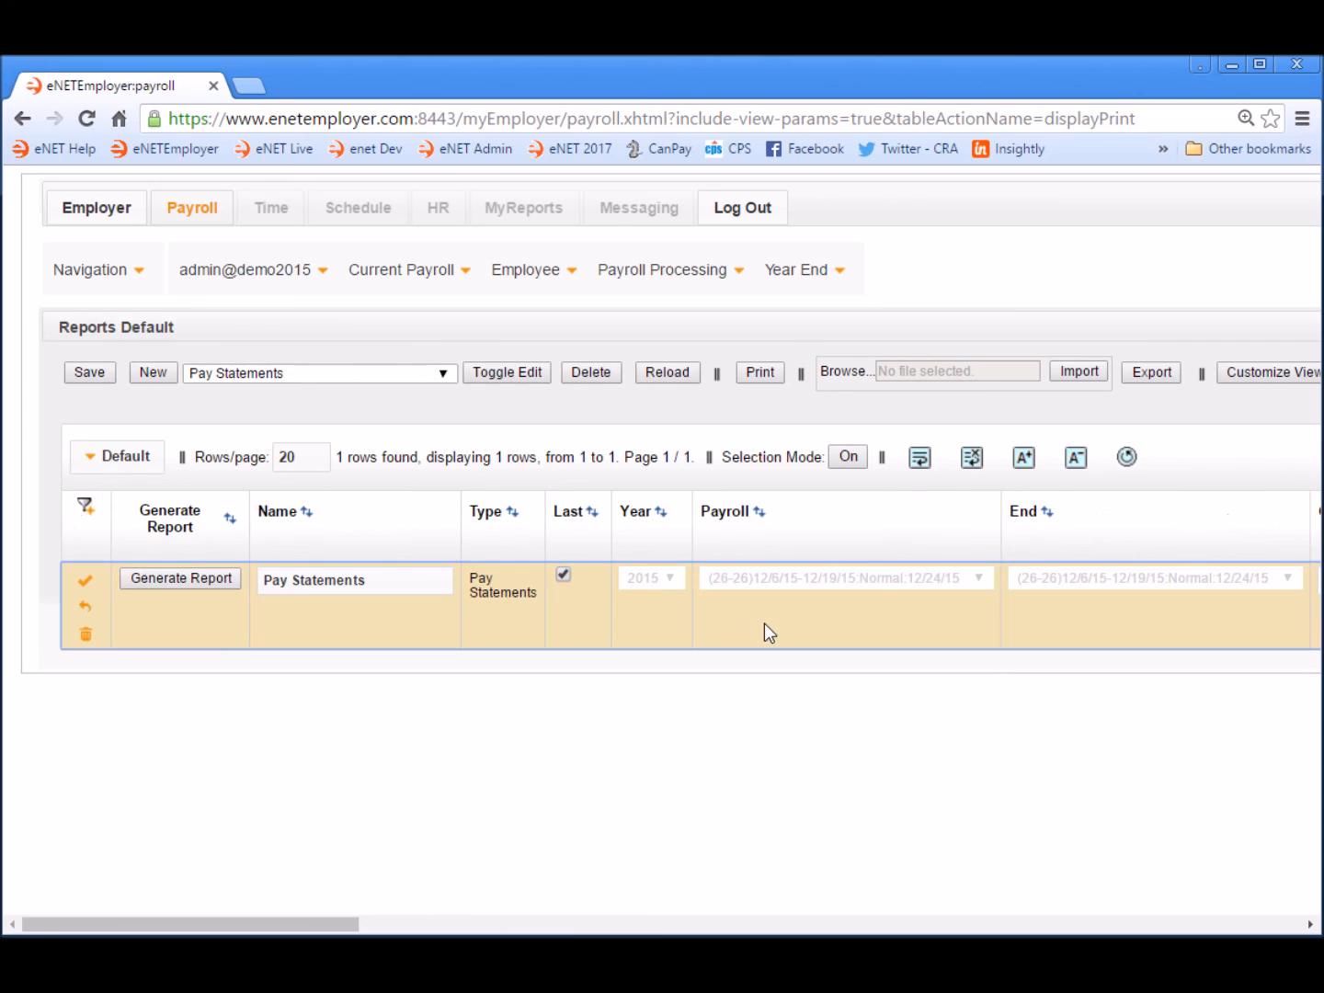
left_click(1051, 923)
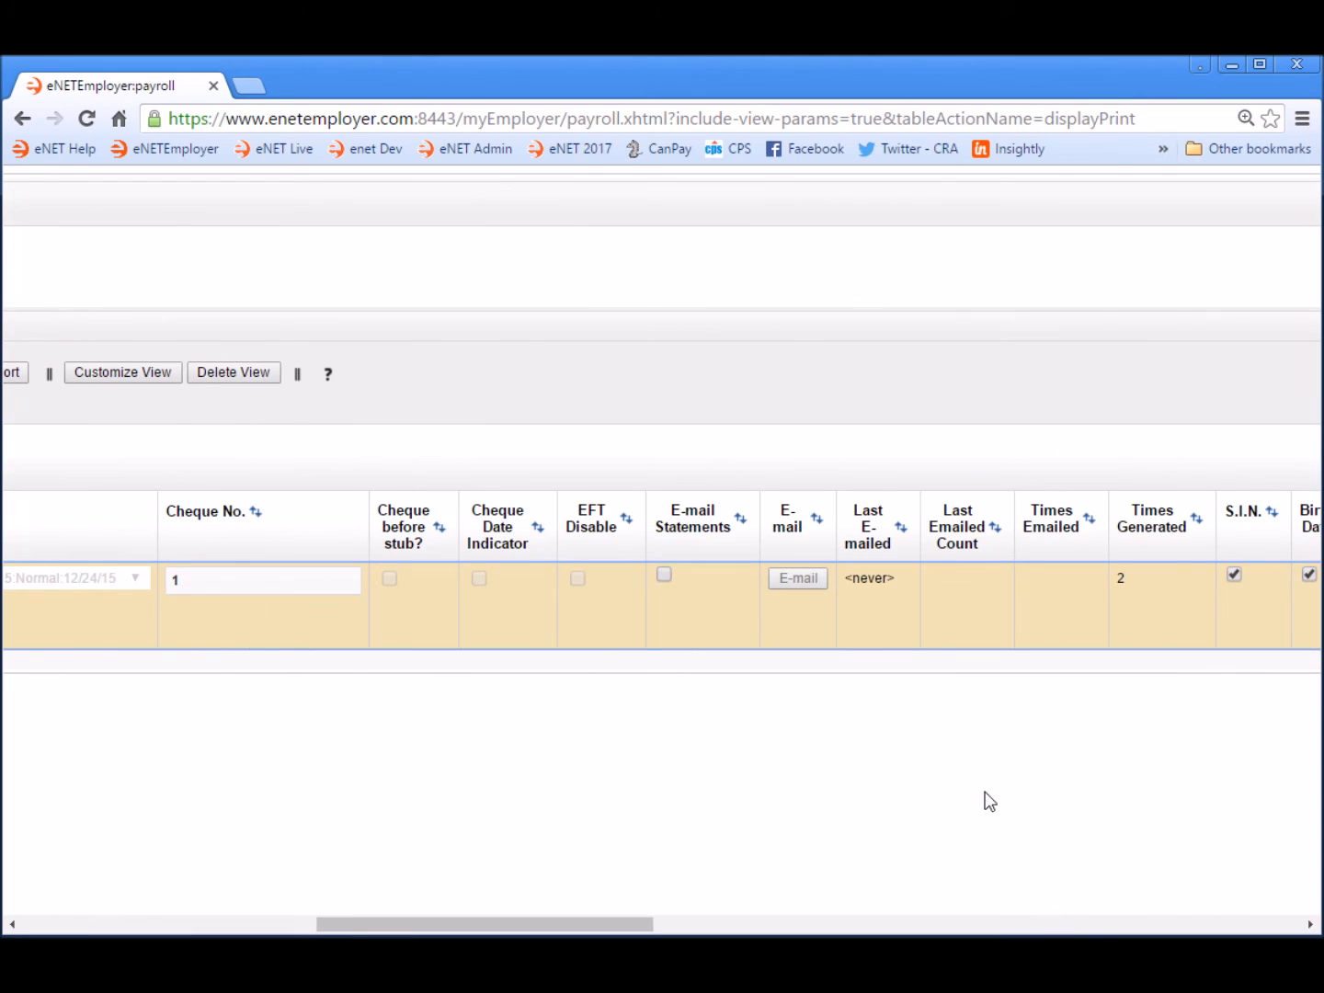
left_click(659, 574)
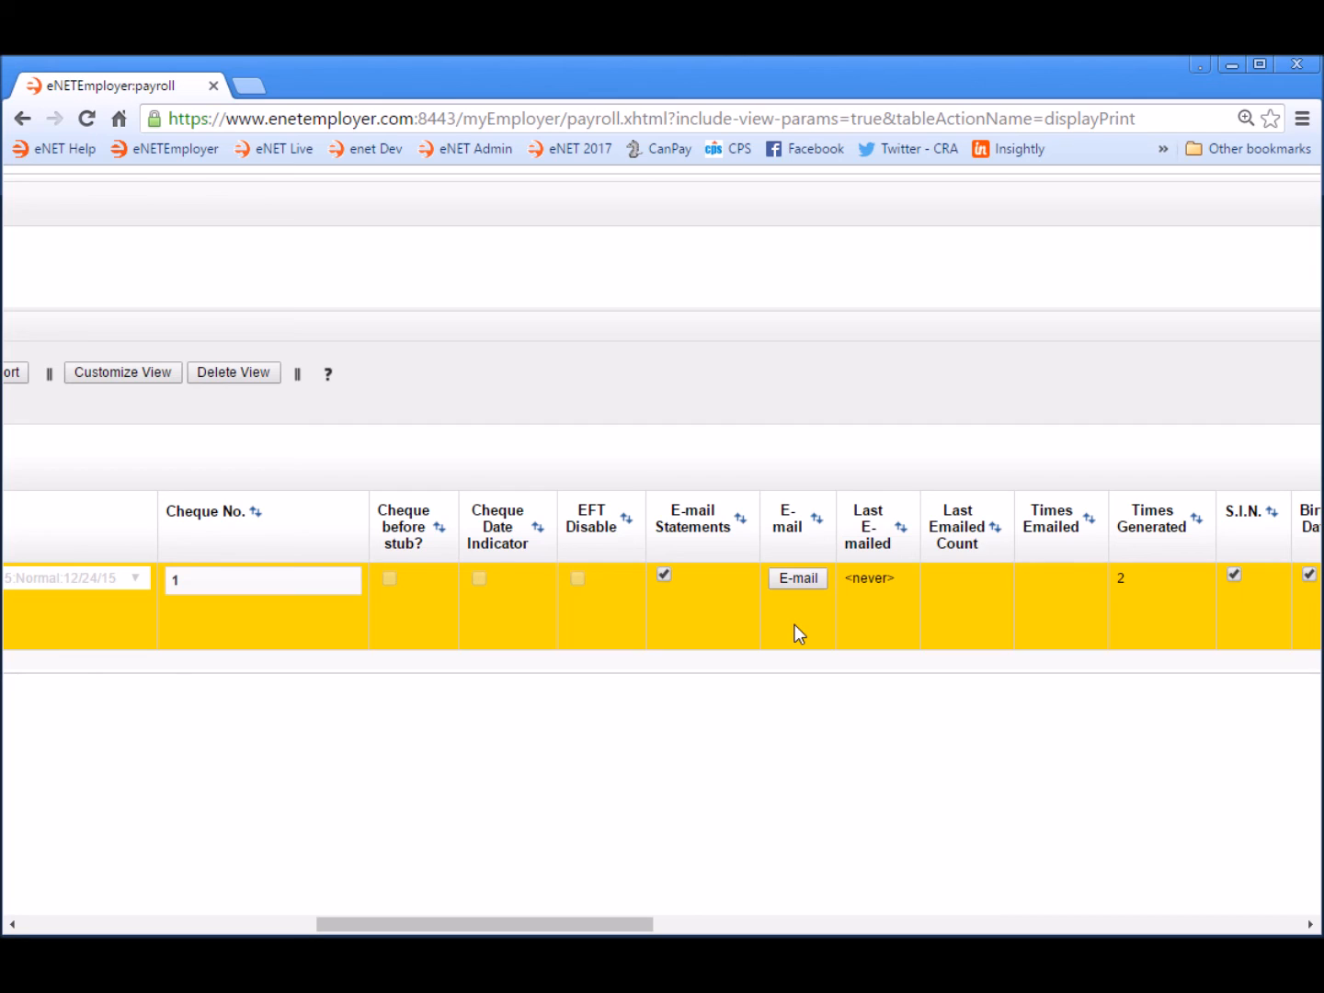
left_click(813, 578)
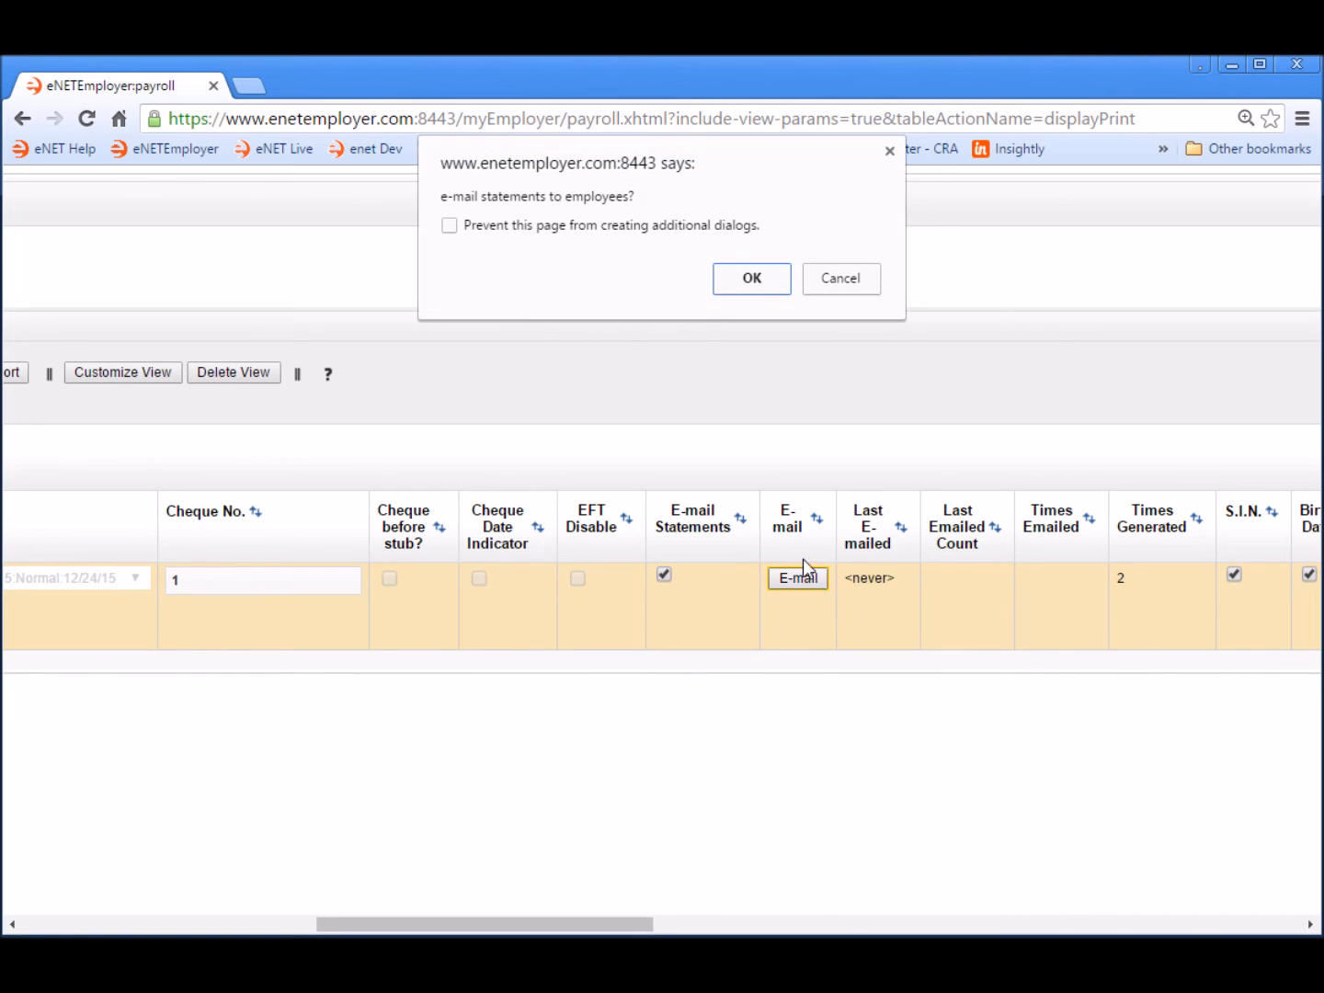
left_click(751, 280)
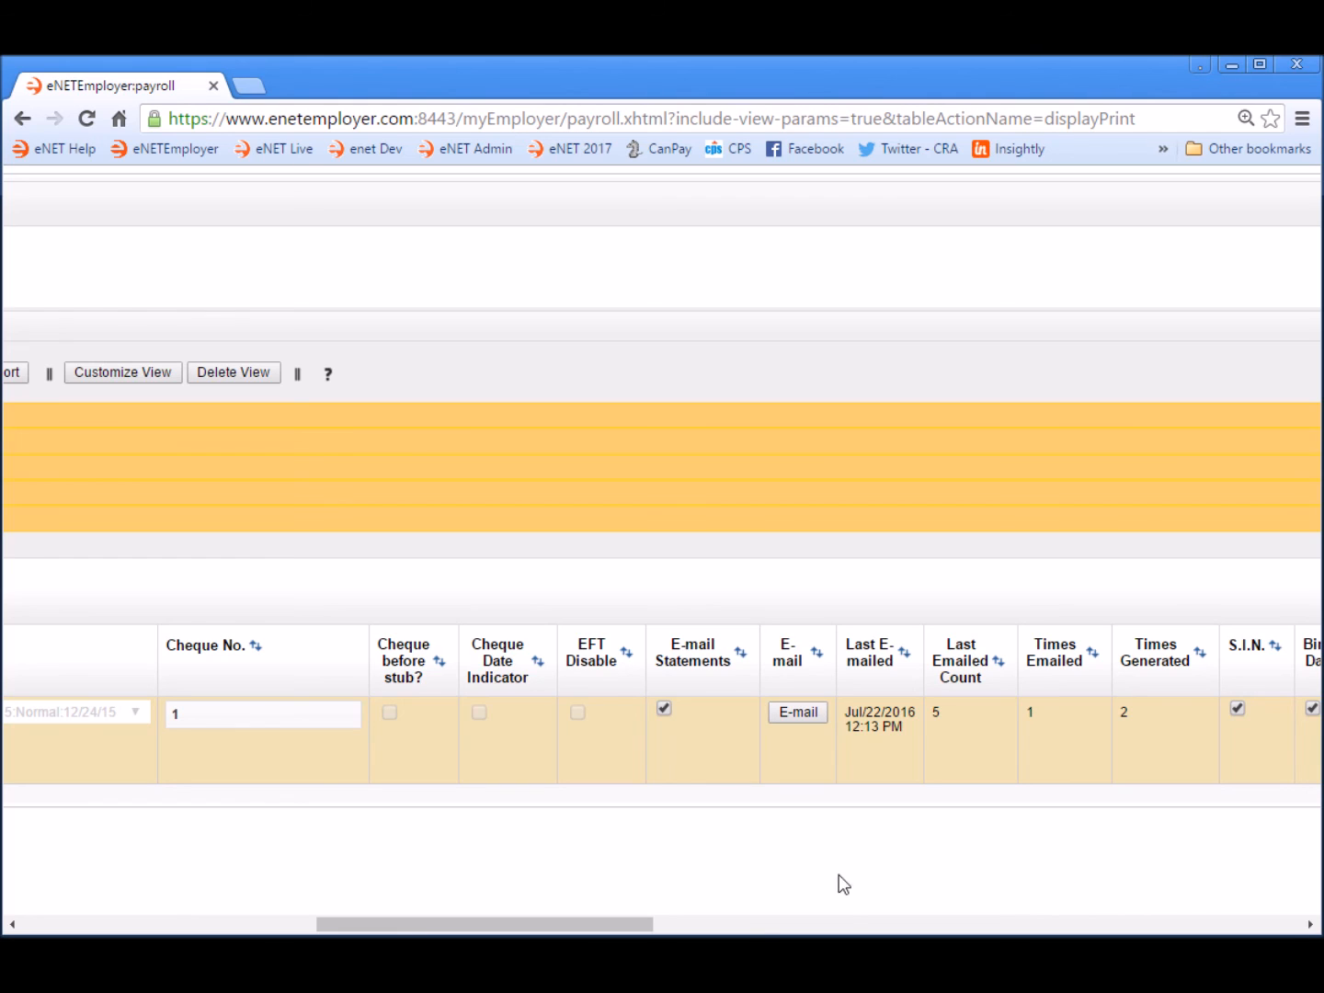
left_click(179, 924)
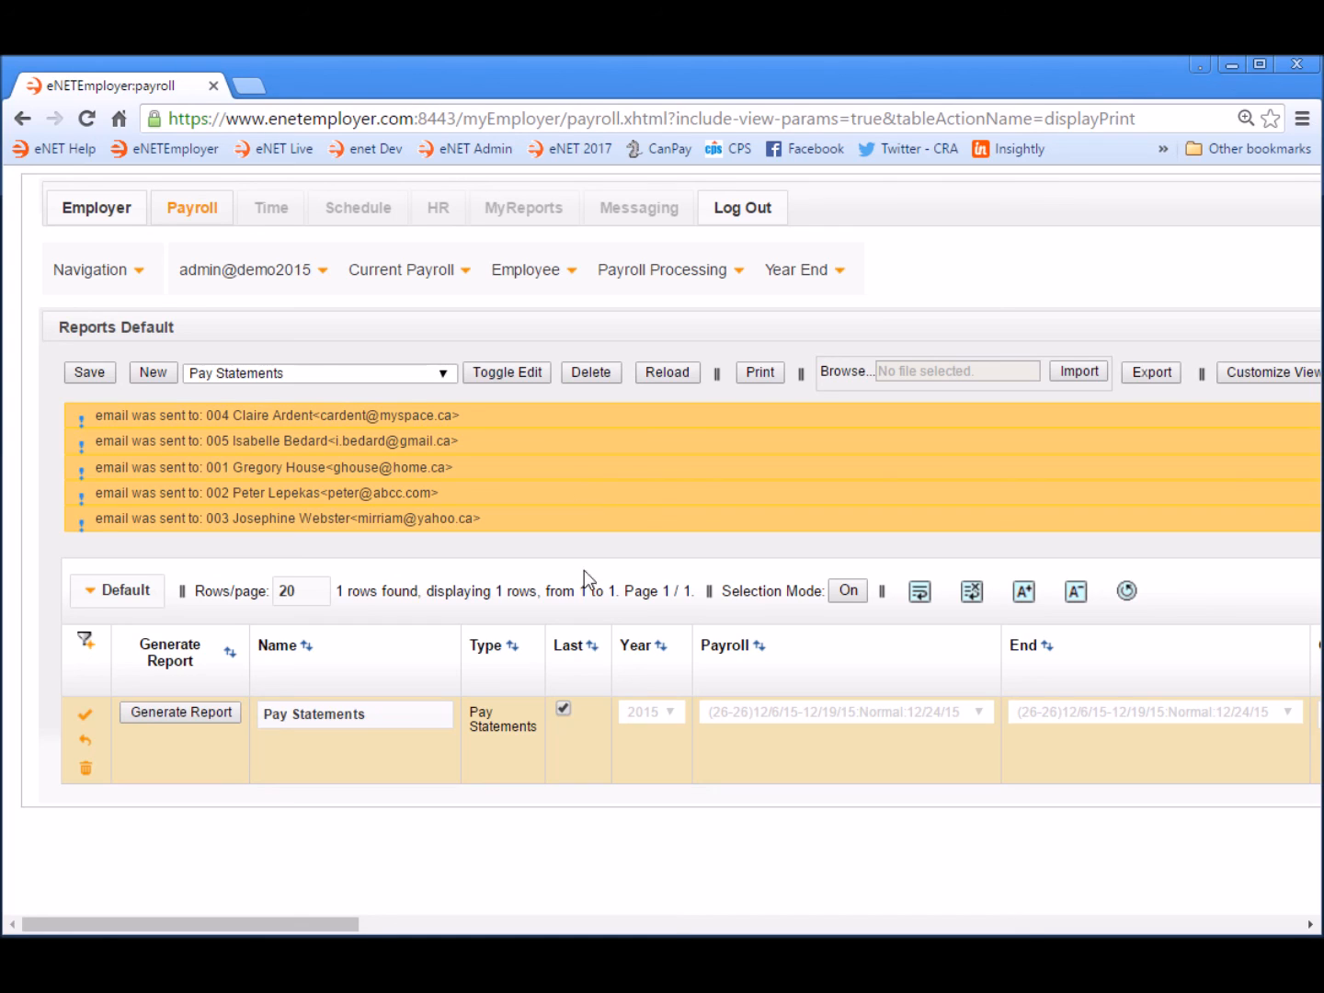
Step: Limit the Pay Statements report to the second and third employees in the Employees selection and accept the row's changes
double_click(654, 768)
left_click_drag(483, 932, 1047, 930)
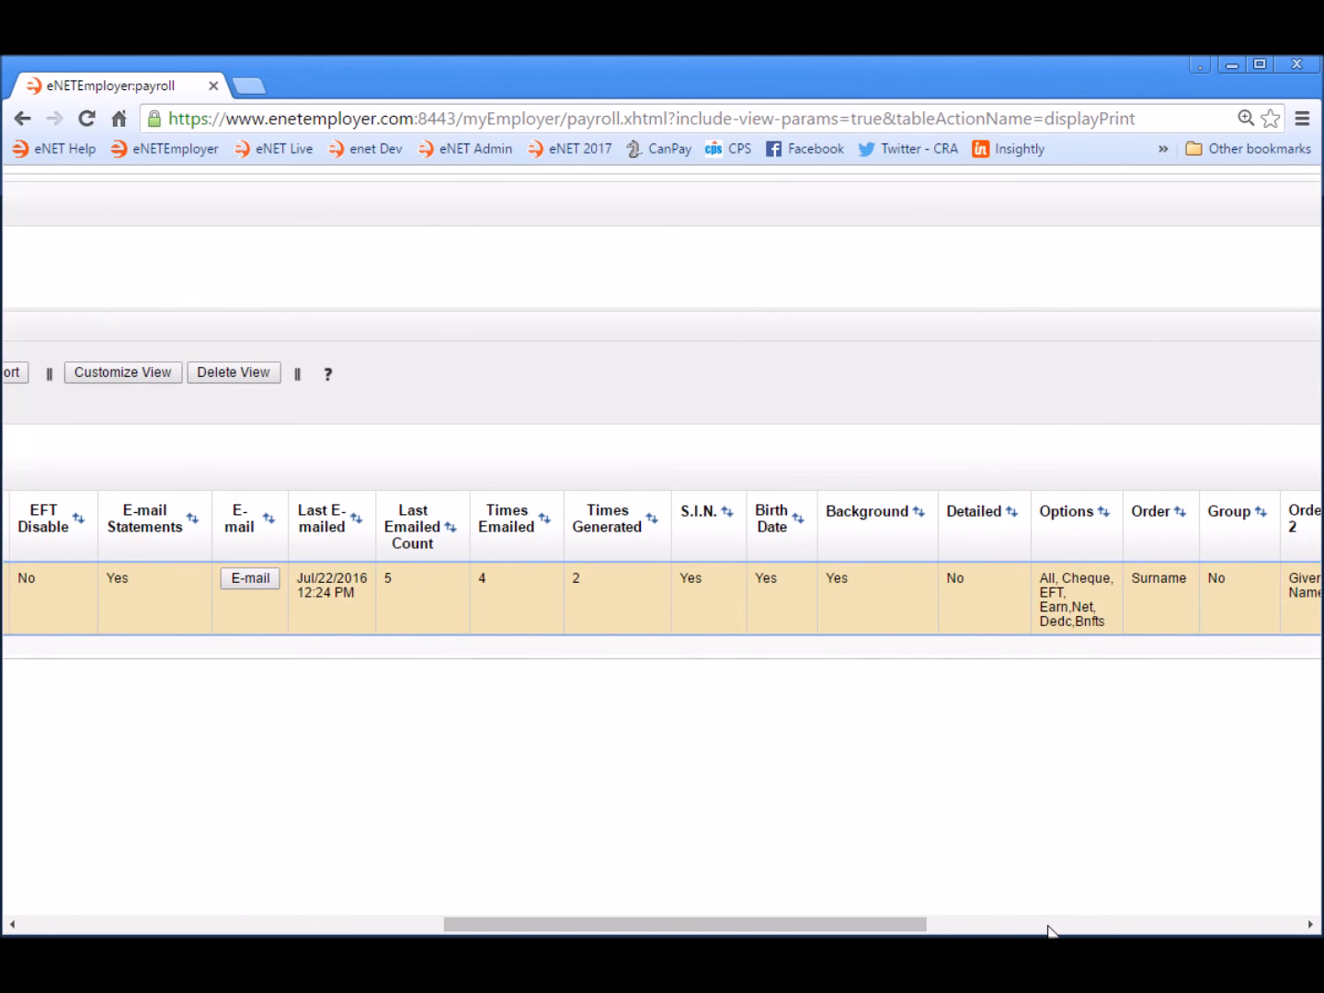
left_click(1048, 932)
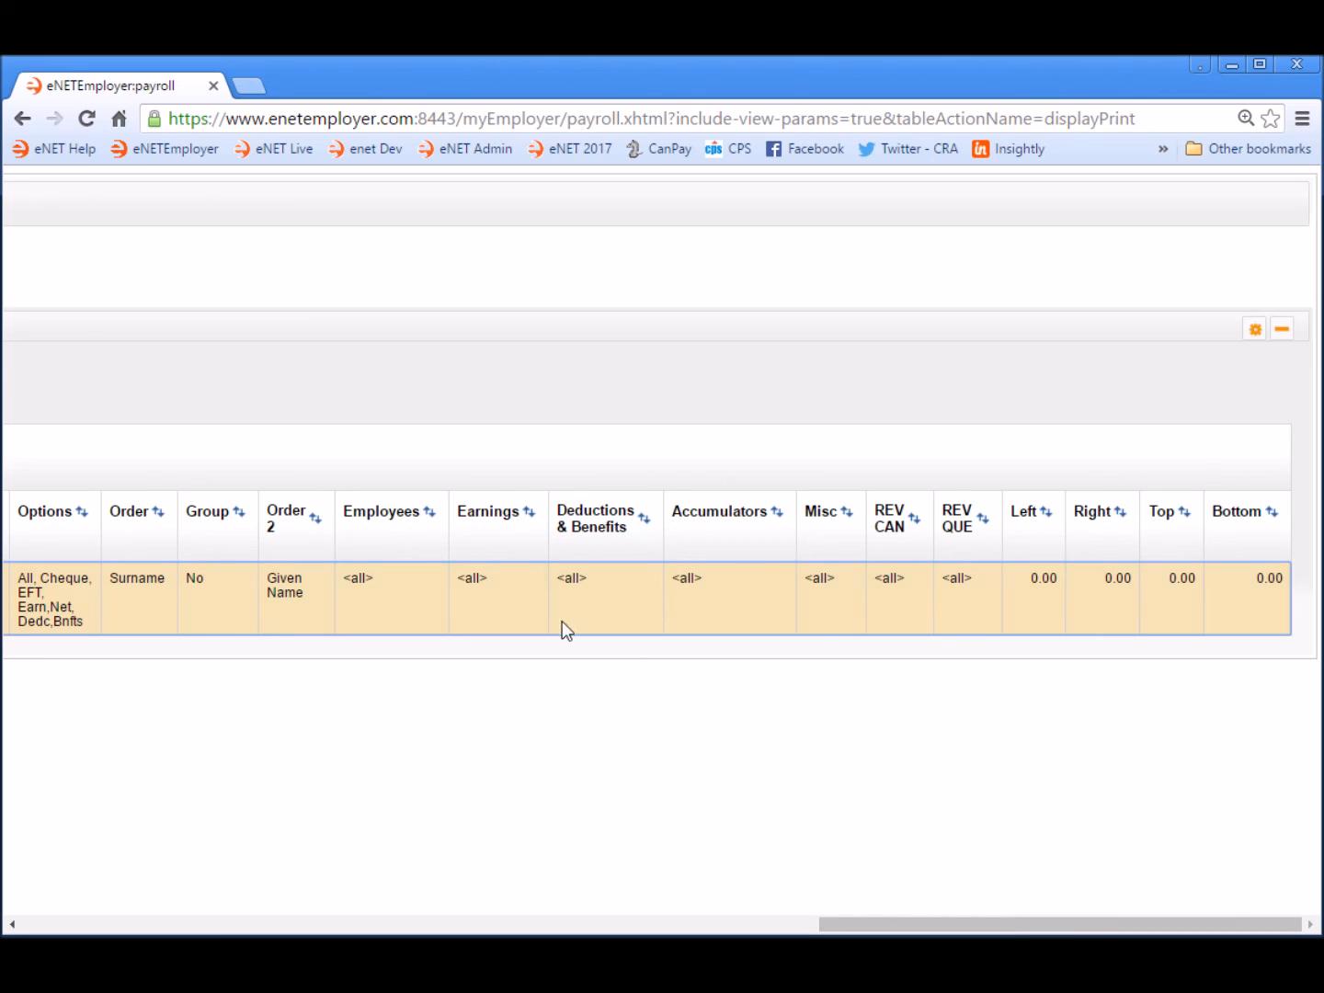
double_click(421, 608)
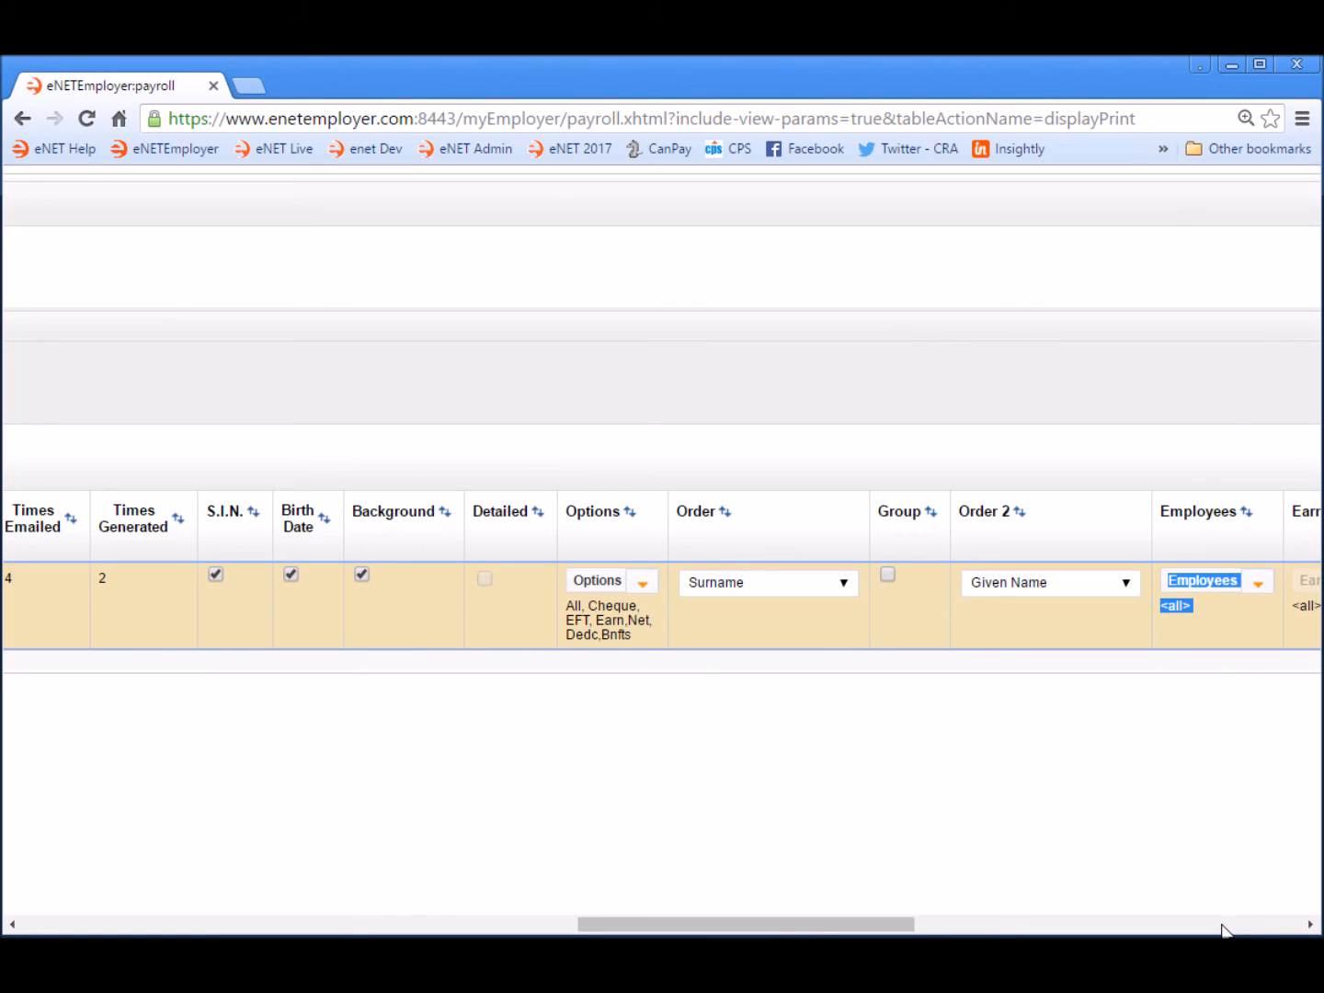
left_click(1260, 584)
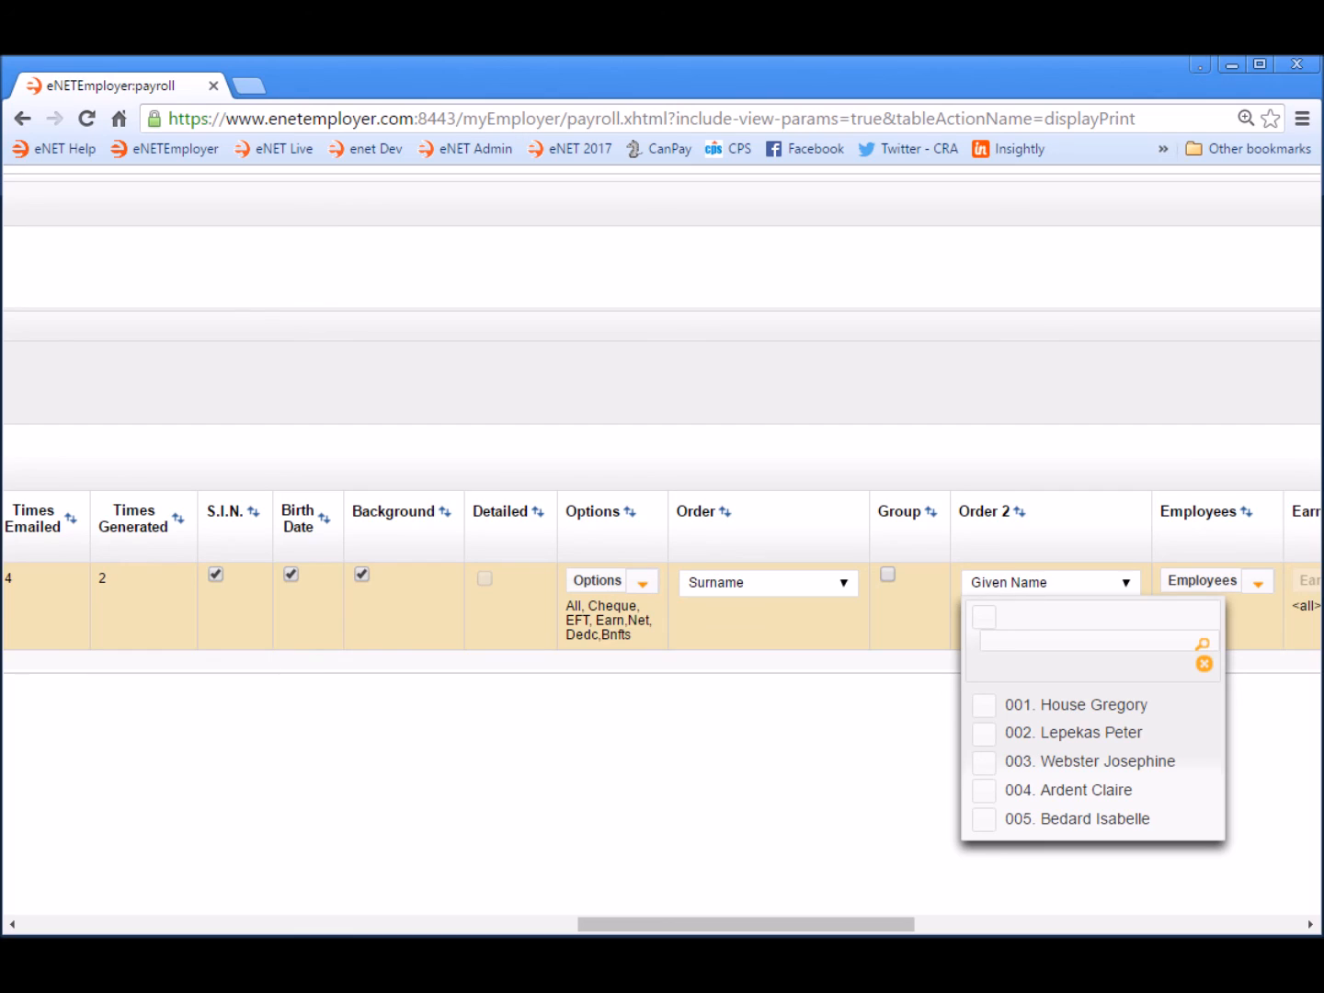
left_click(984, 736)
left_click(984, 766)
left_click_drag(878, 926, 244, 931)
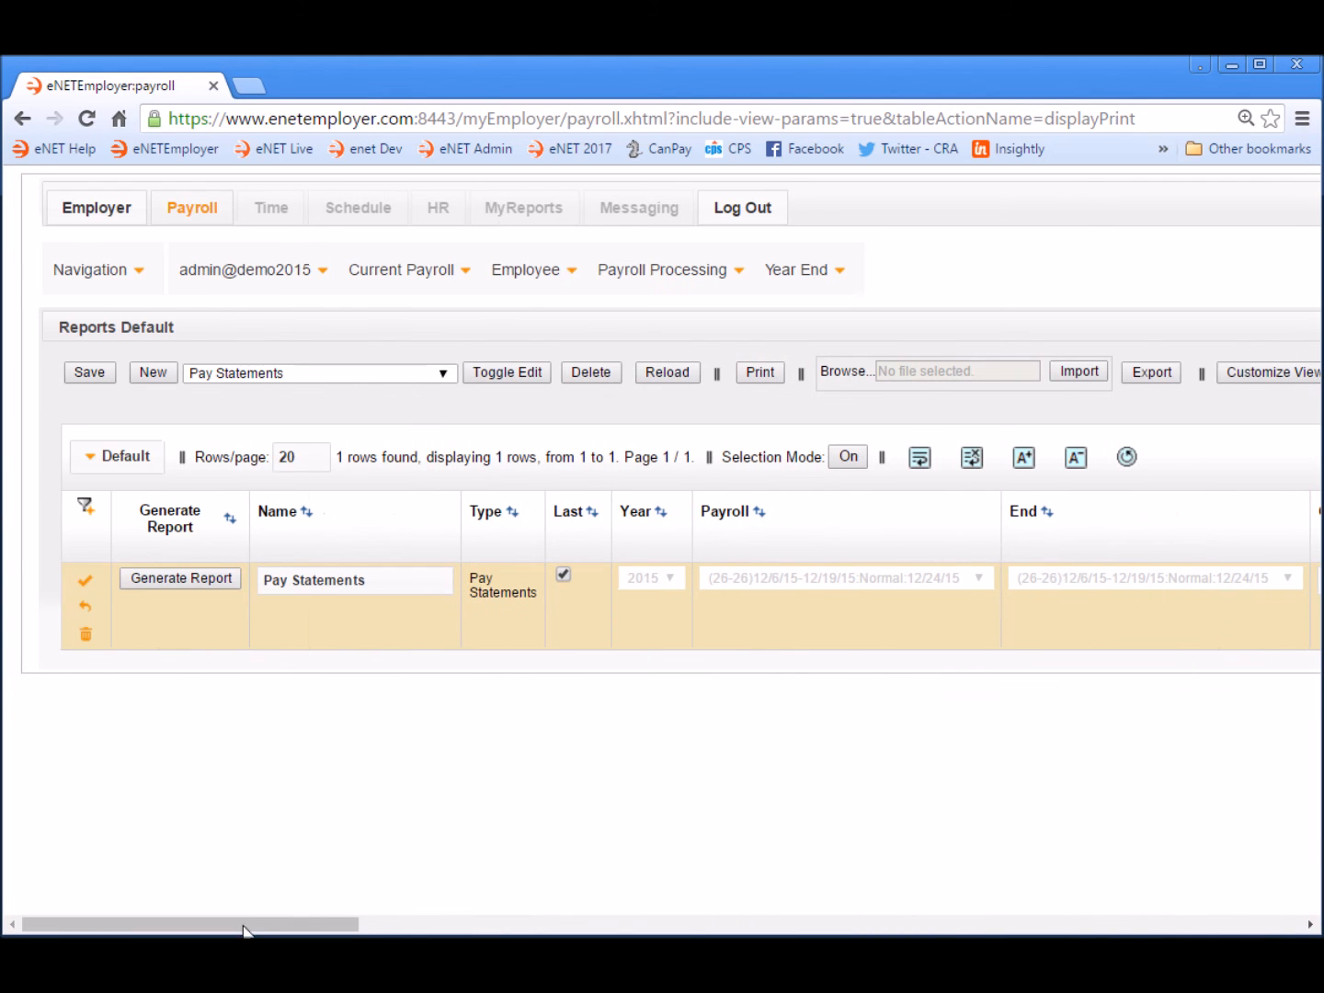
left_click(86, 585)
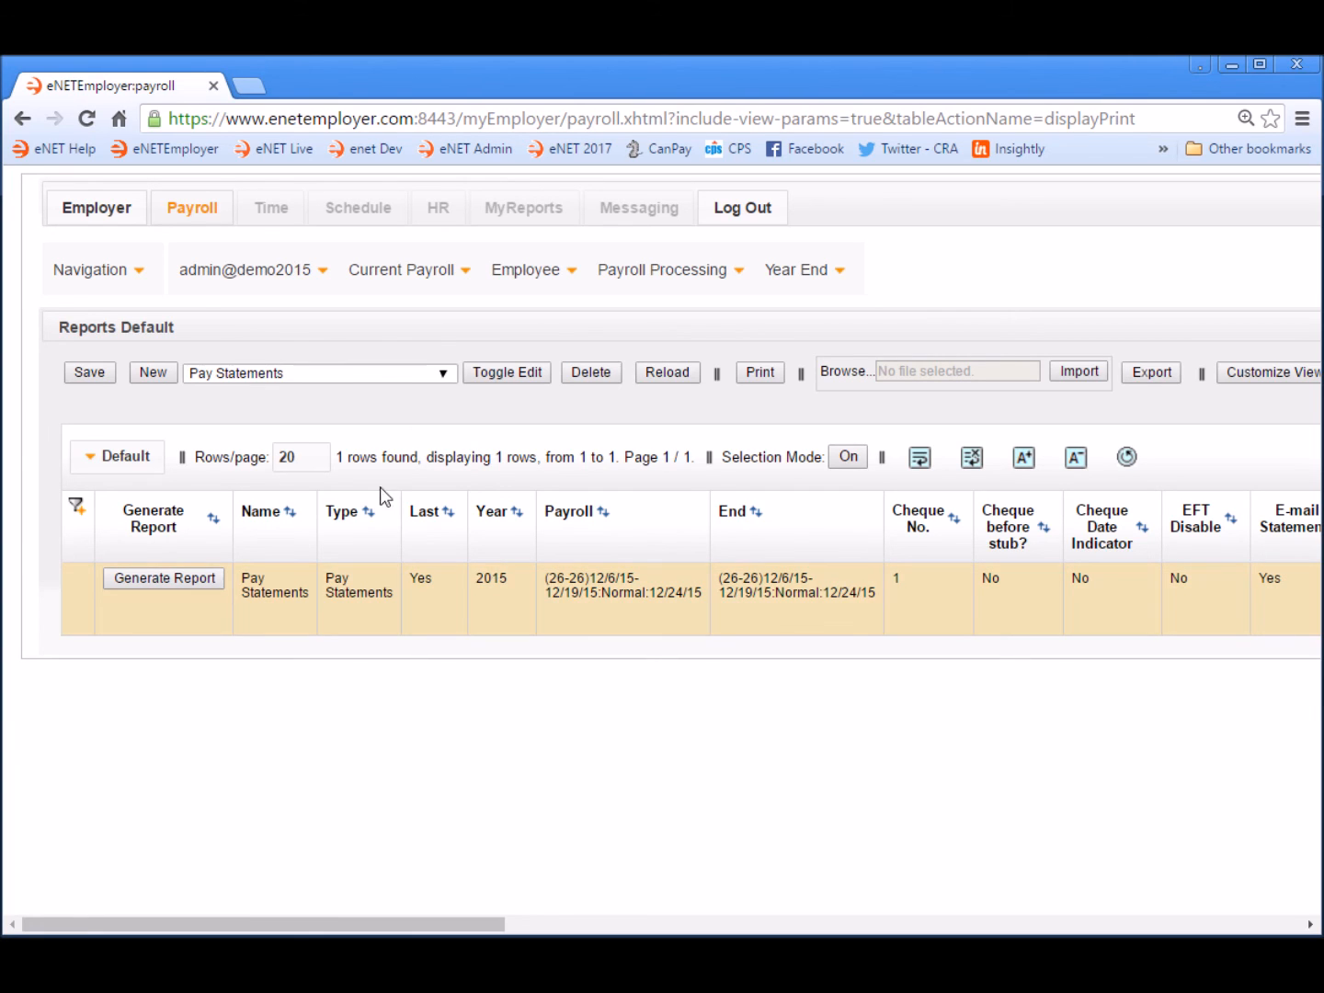
left_click(444, 374)
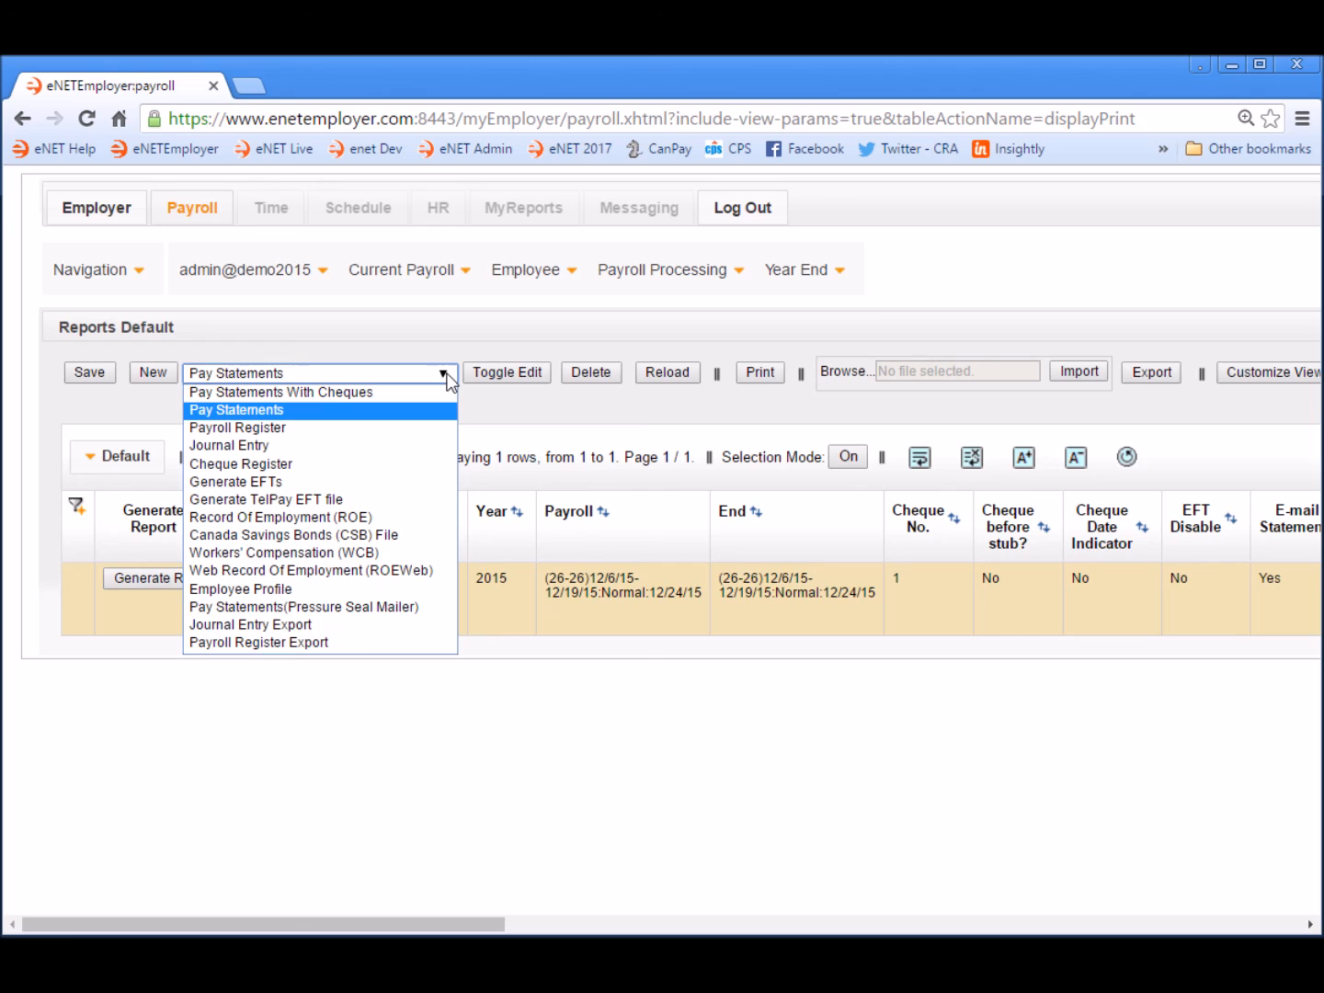
left_click(446, 376)
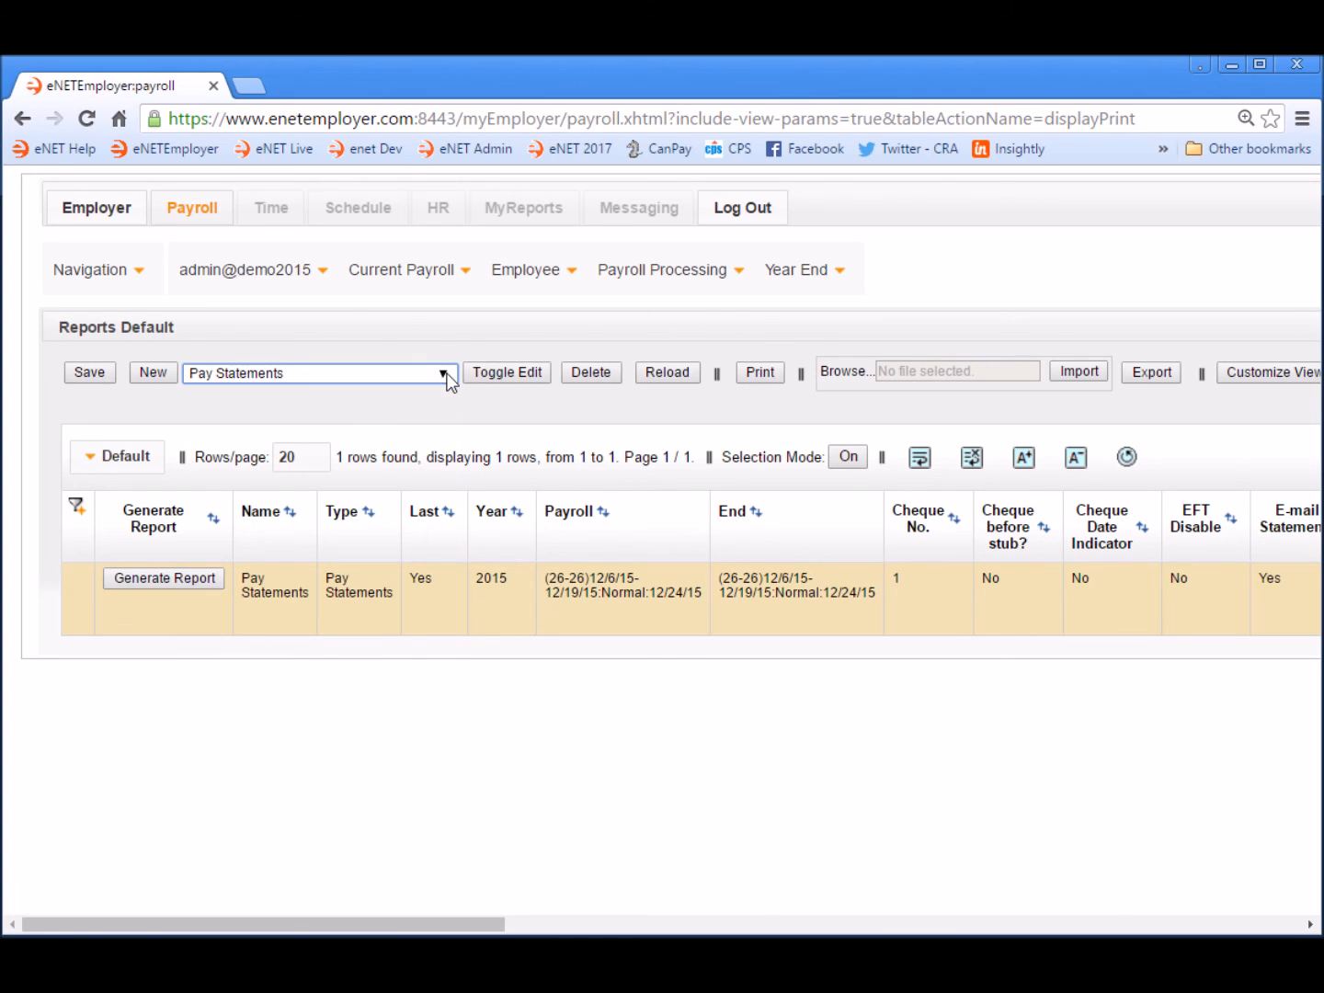